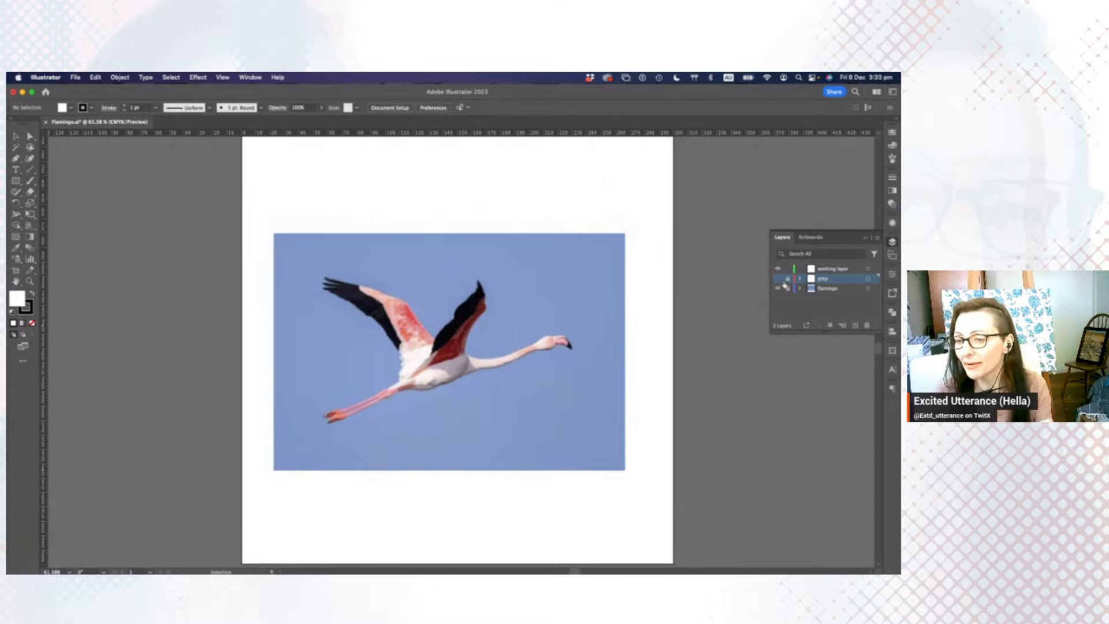
Hide the flamingo and prep layers and make the working layer active.
{"action": "left_click", "coordinate": [777, 288]}
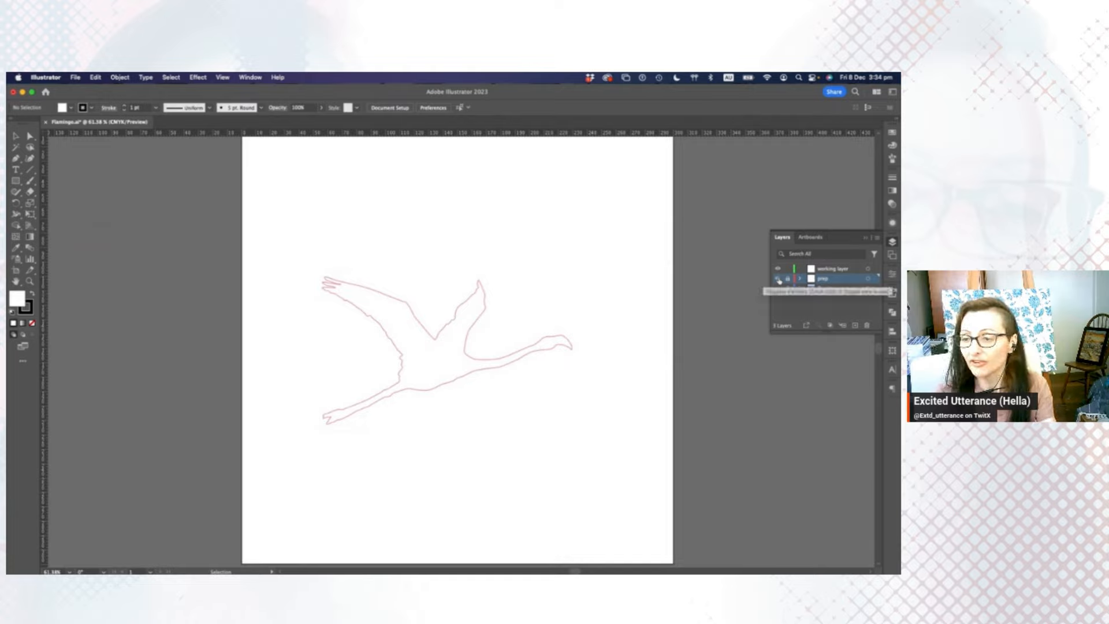
{"action": "left_click", "coordinate": [795, 310]}
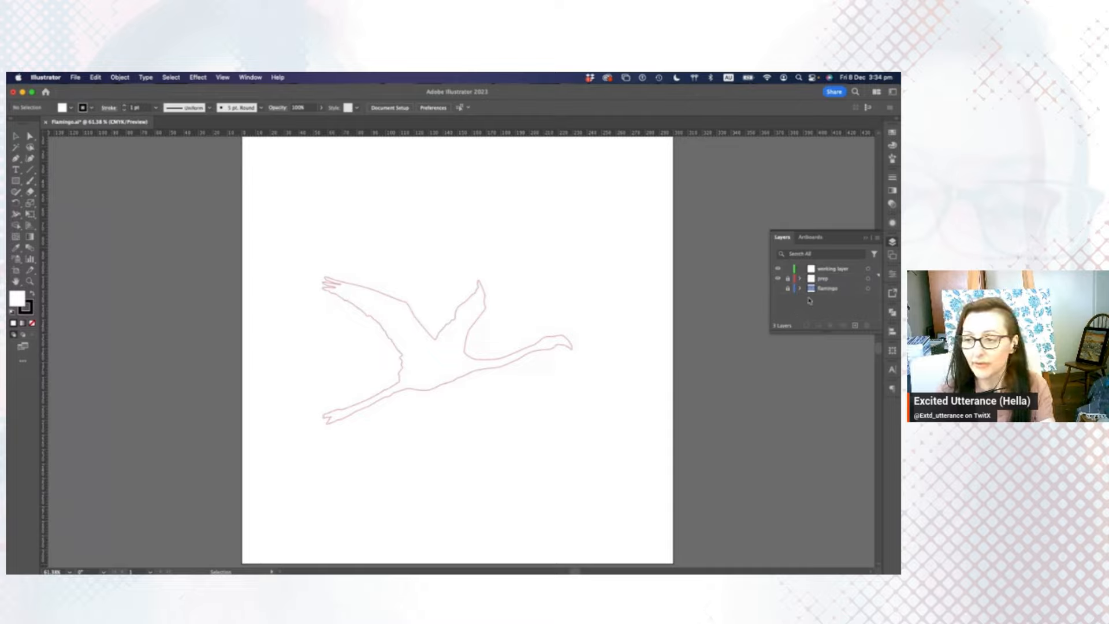
{"action": "left_click", "coordinate": [778, 279]}
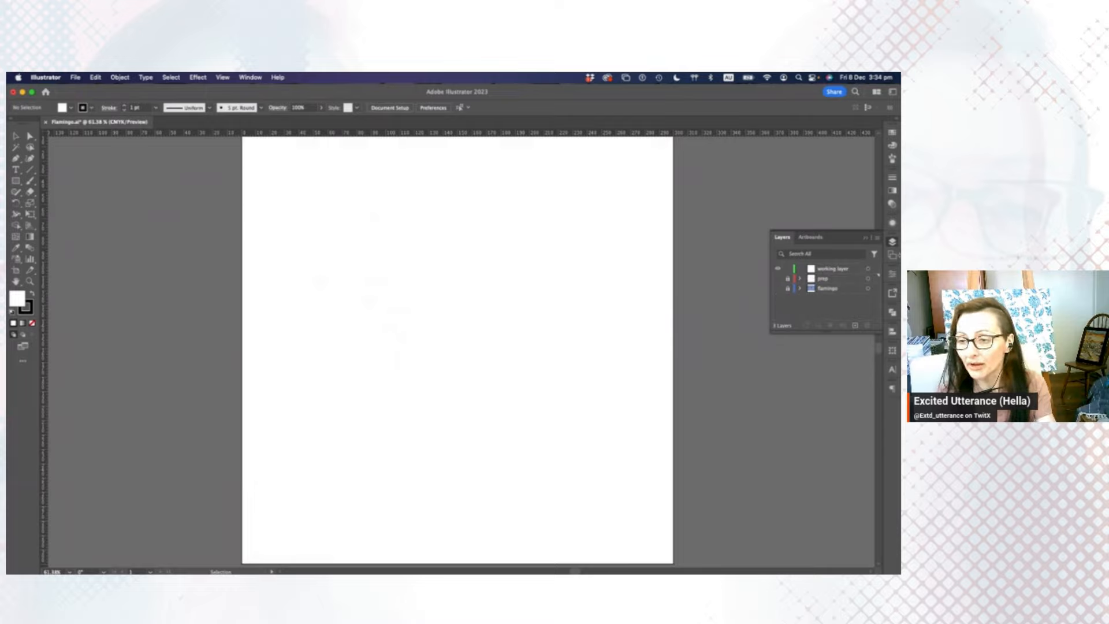
{"action": "left_click", "coordinate": [852, 268]}
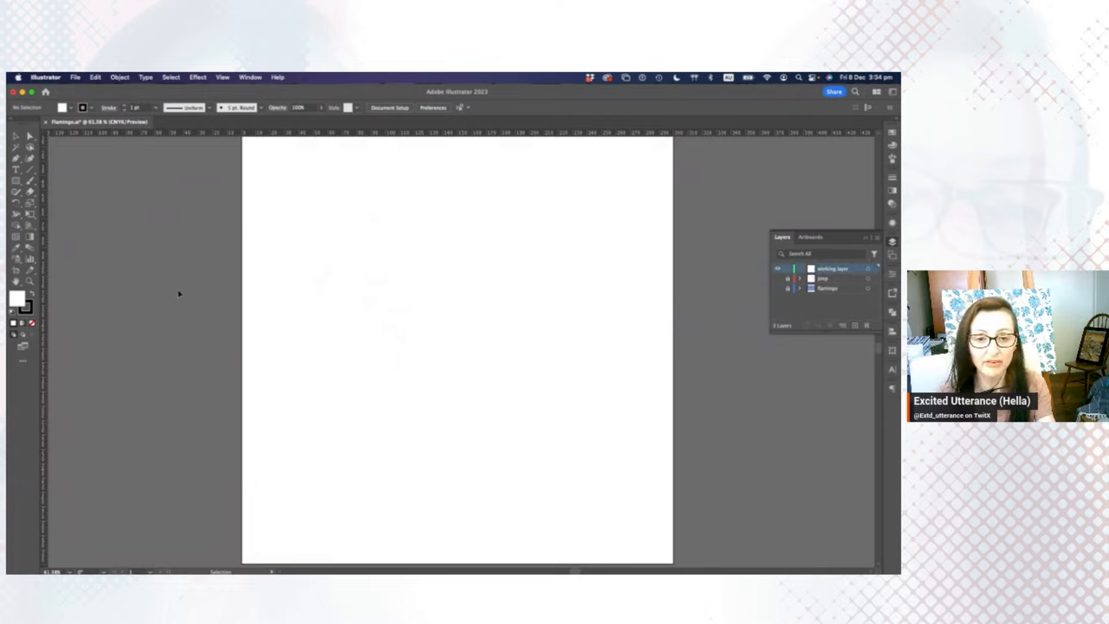
{"action": "left_click", "coordinate": [30, 281]}
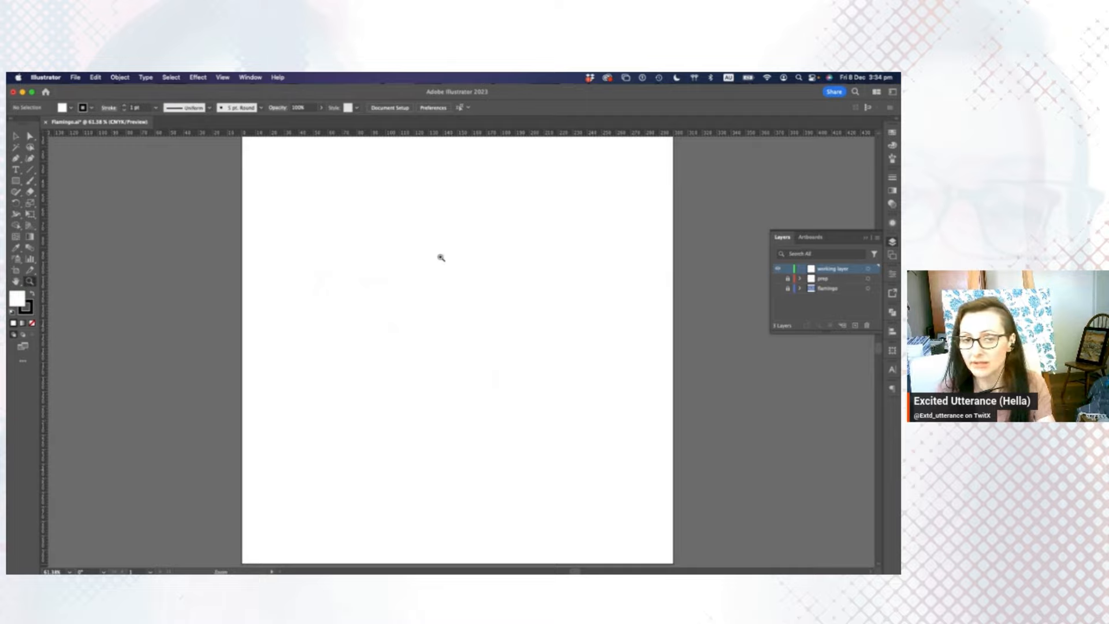
{"action": "left_click", "coordinate": [76, 78]}
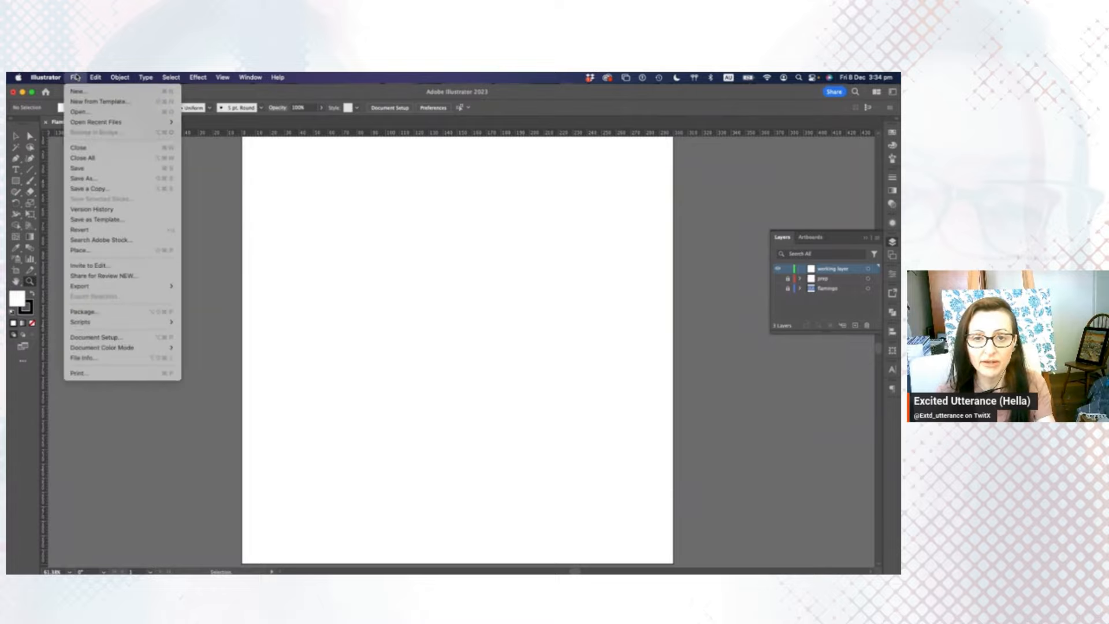
{"action": "left_click", "coordinate": [90, 96]}
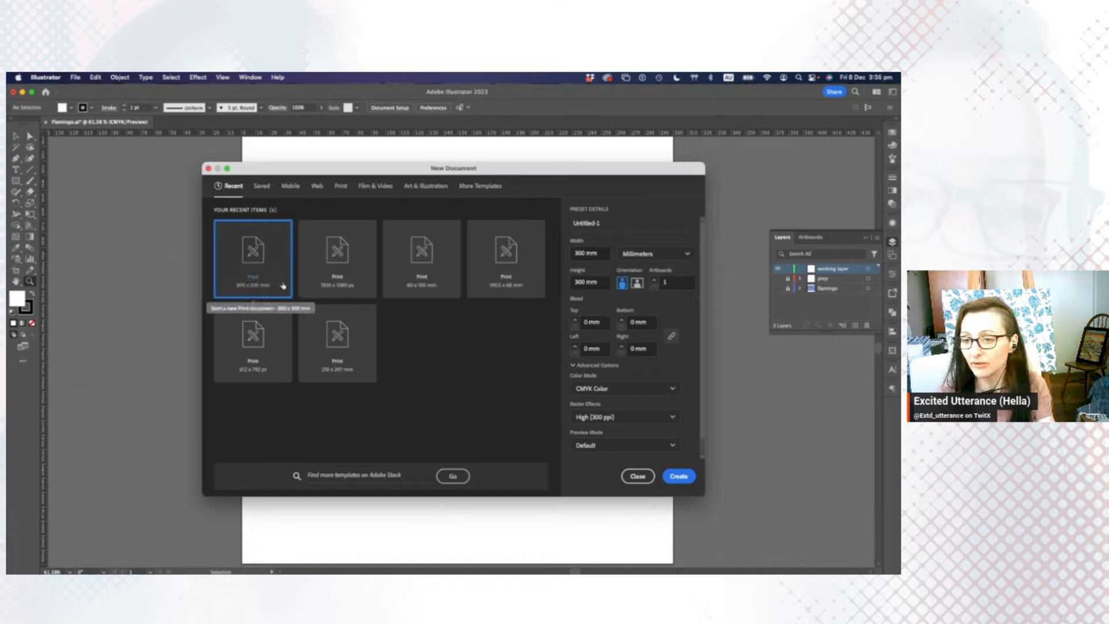
{"action": "left_click", "coordinate": [647, 255]}
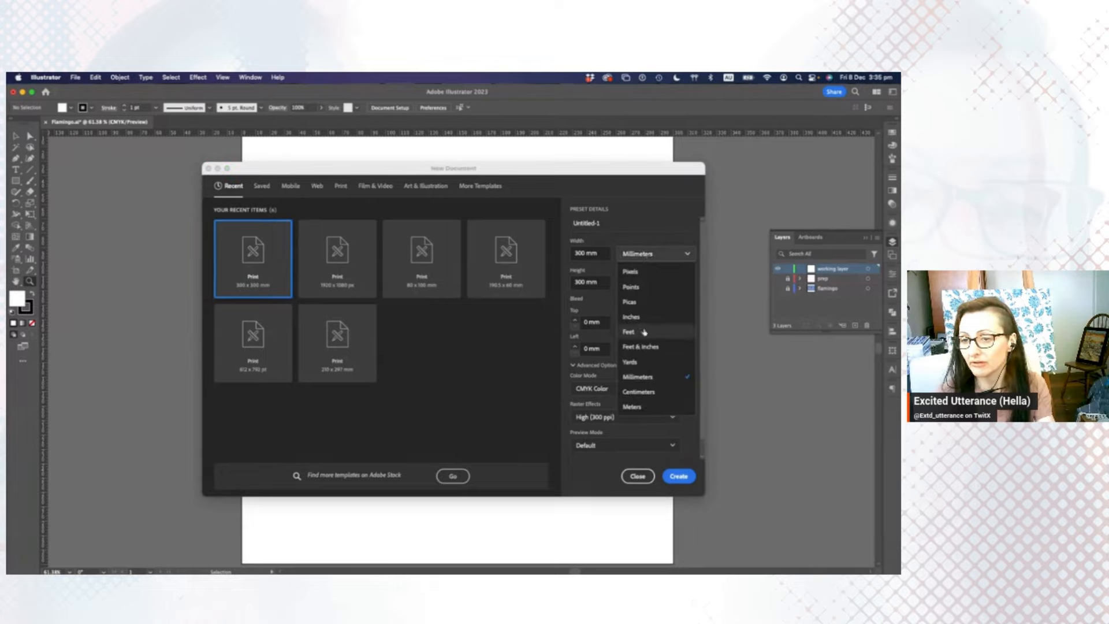
{"action": "left_click", "coordinate": [586, 298]}
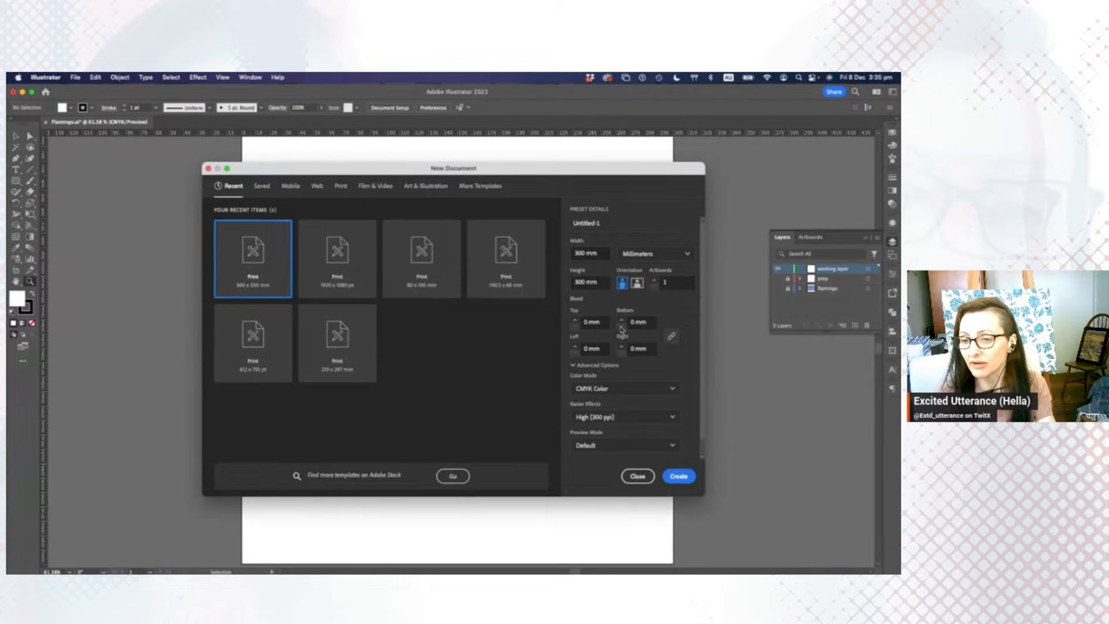
{"action": "left_click", "coordinate": [637, 476]}
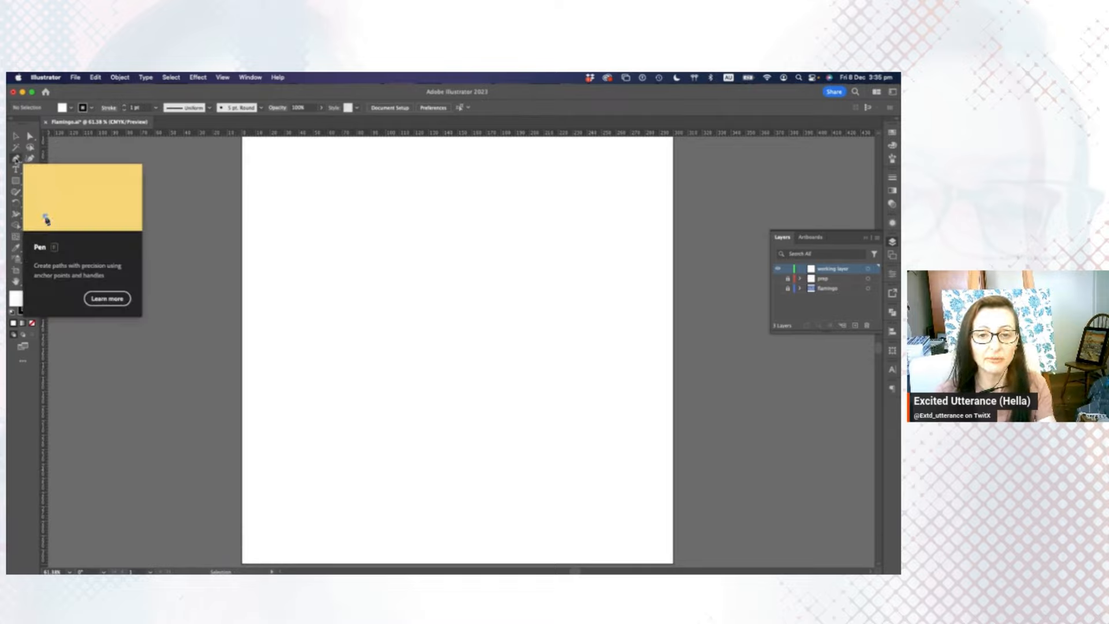
Draw a horizontal straight segment about 55 mm long with the Pen tool, in the upper part of the artboard.
{"action": "left_click", "coordinate": [15, 158]}
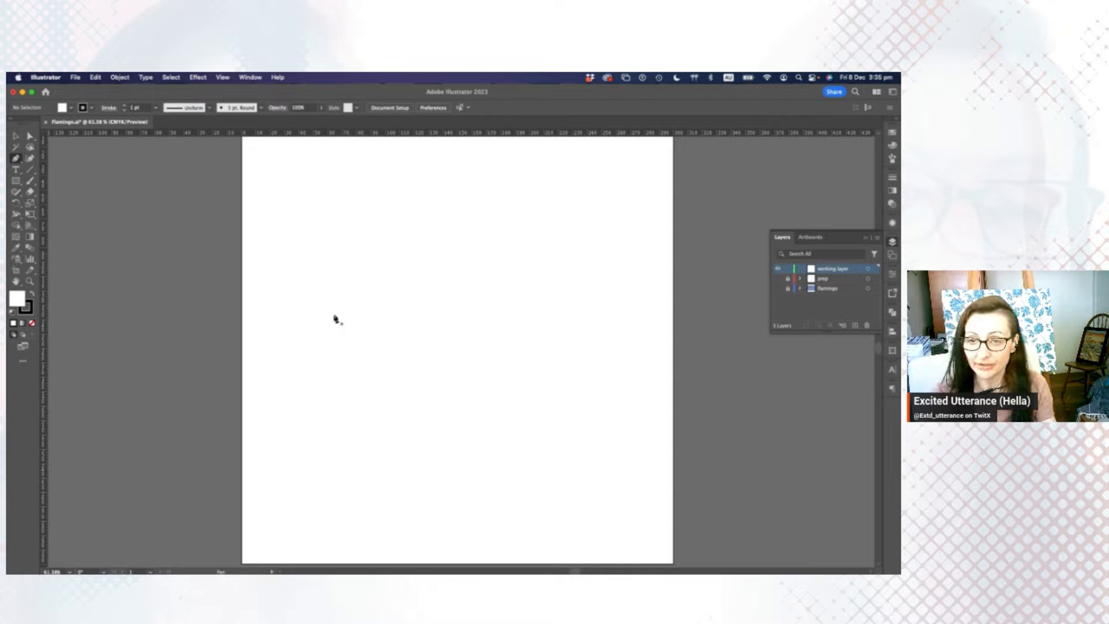
{"action": "left_click", "coordinate": [313, 293]}
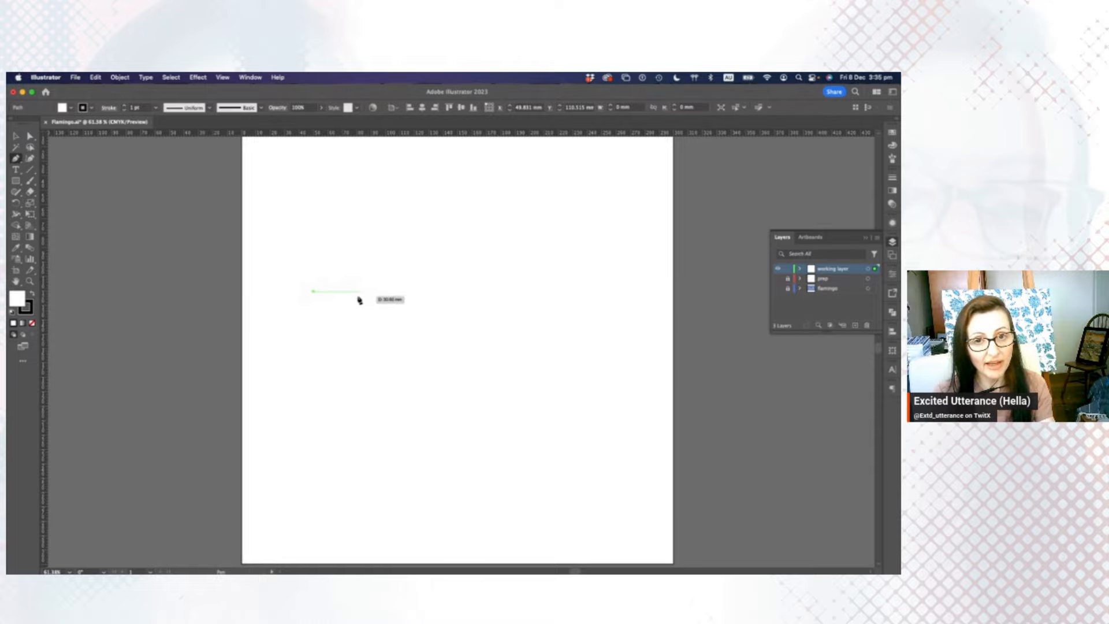
{"action": "left_click", "coordinate": [394, 296]}
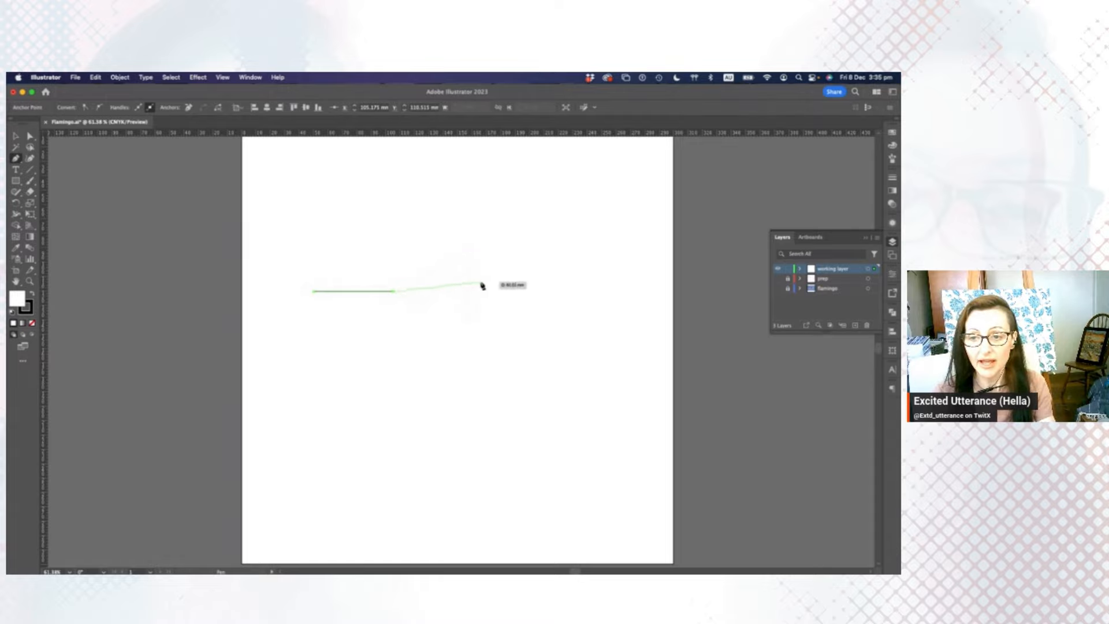
Try adding an arched curve after the straight segment, remove its outgoing handle, and deselect the path.
{"action": "left_click_drag", "start_coordinate": [483, 285], "coordinate": [512, 354]}
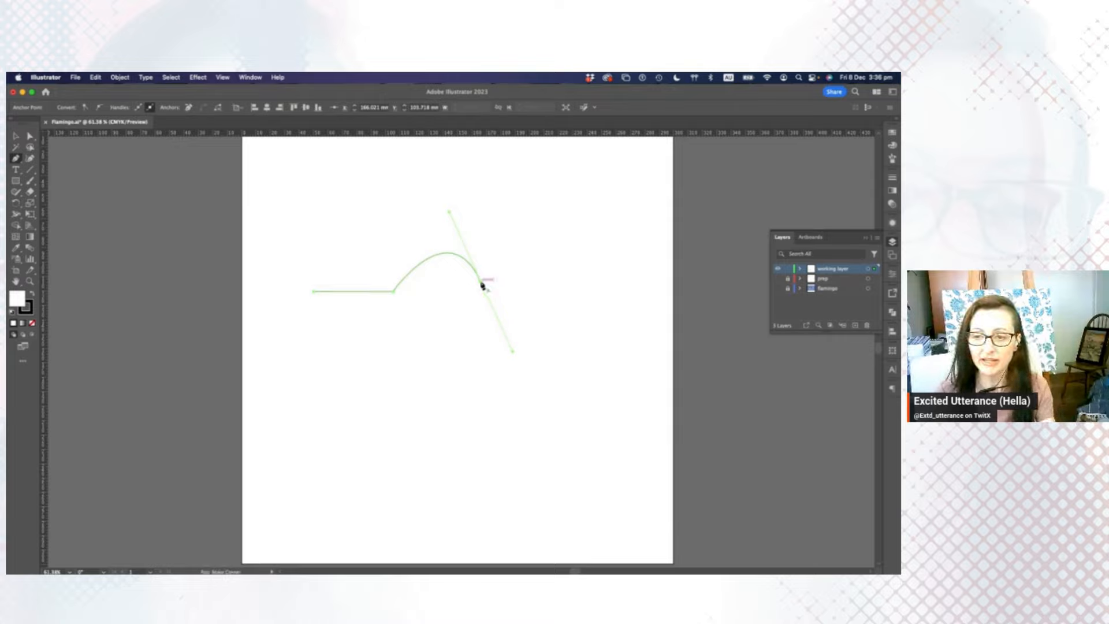
{"action": "left_click", "coordinate": [482, 285]}
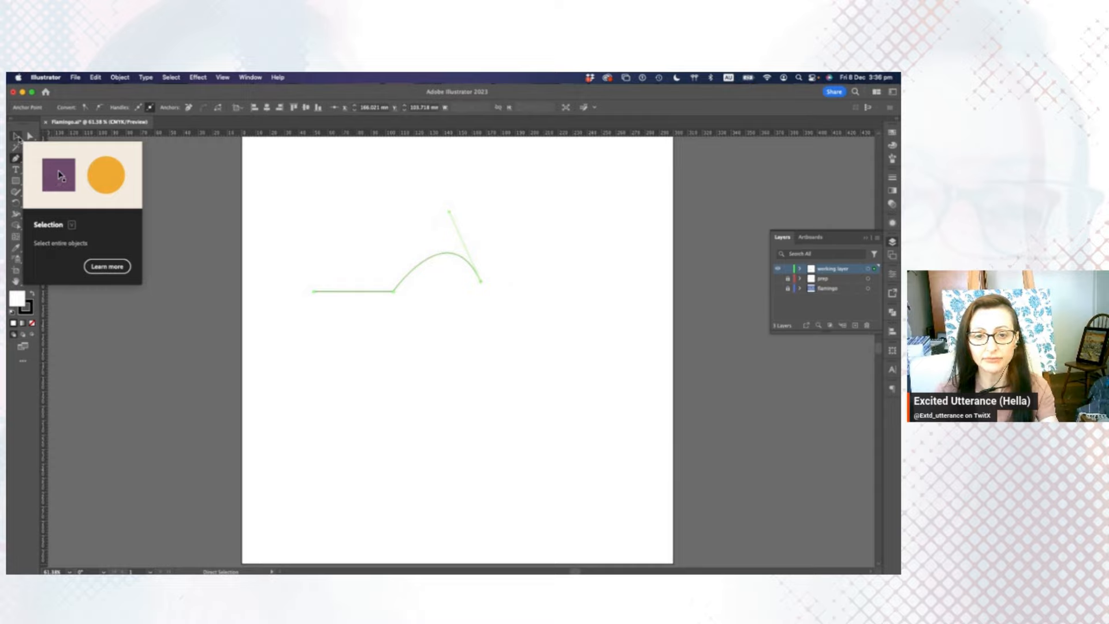
{"action": "key", "text": "v"}
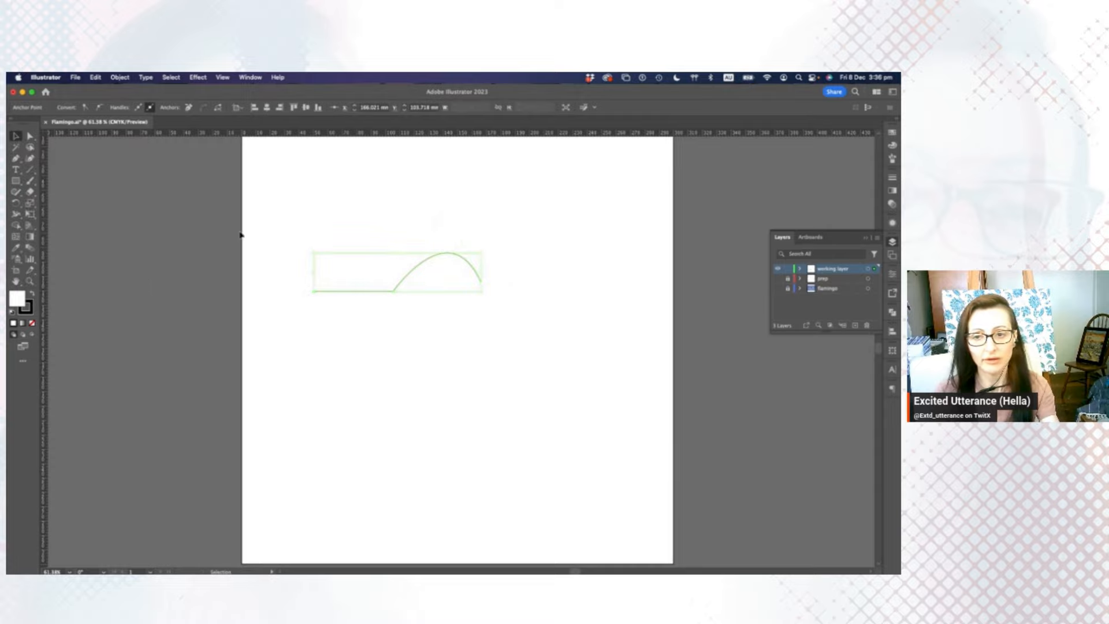
{"action": "left_click", "coordinate": [404, 364]}
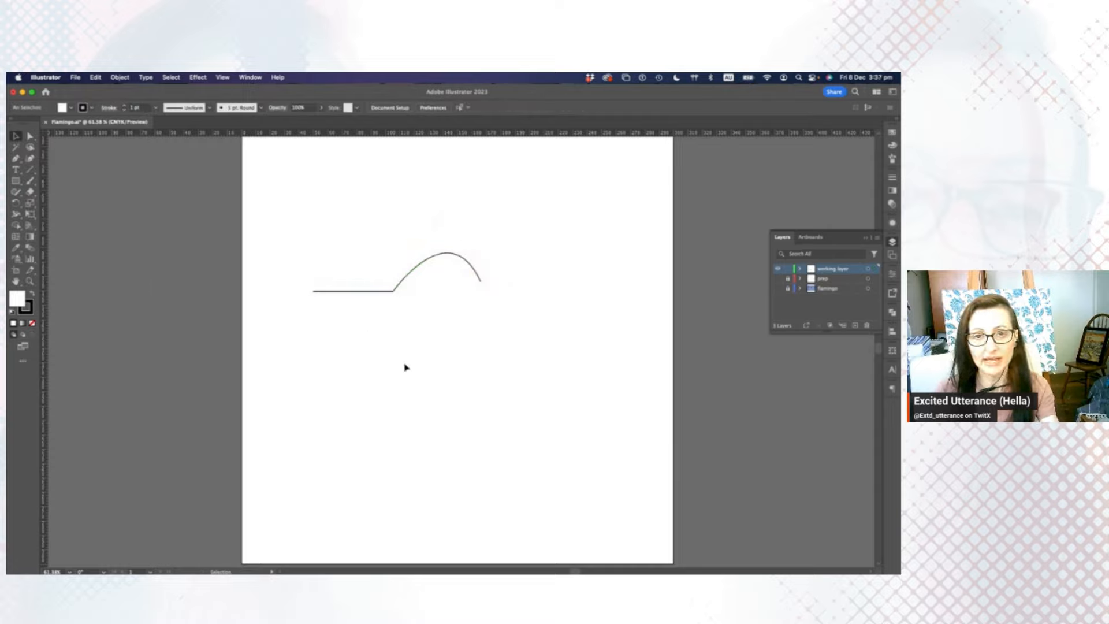
Undo the deselection and the arched curve, and resume the Pen tool at the end of the straight segment.
{"action": "key", "text": "super+z"}
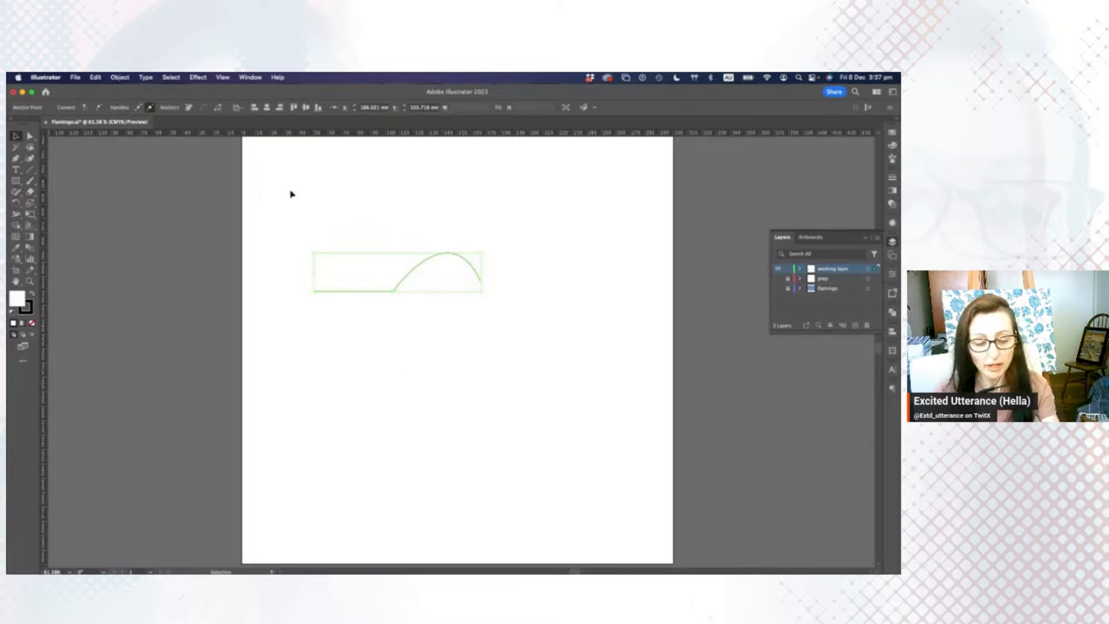
{"action": "key", "text": "p"}
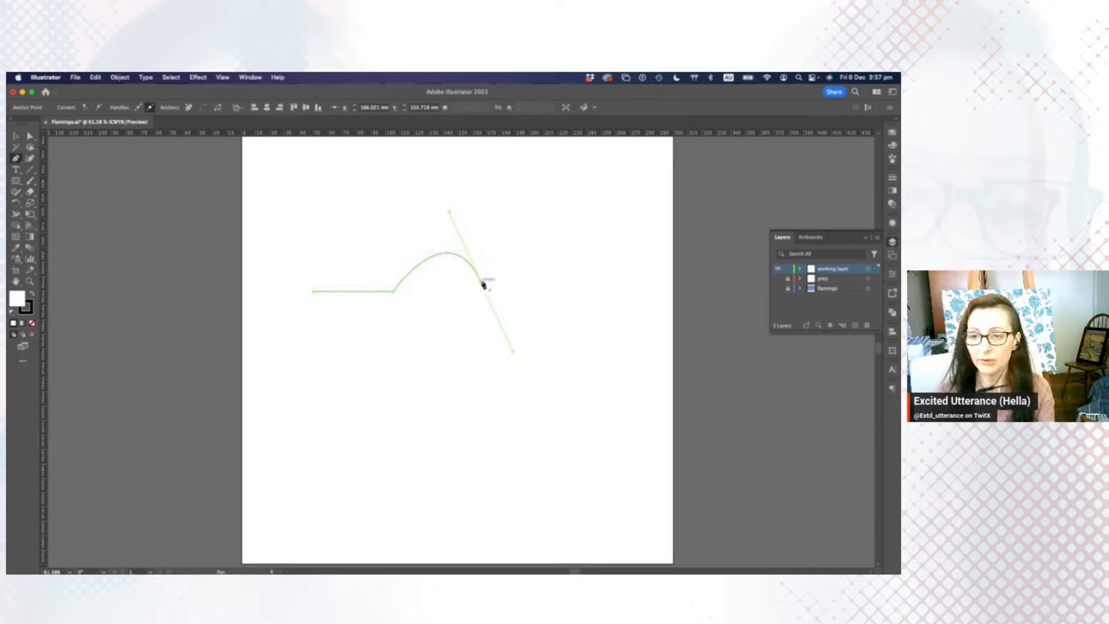
{"action": "key", "text": "super+z"}
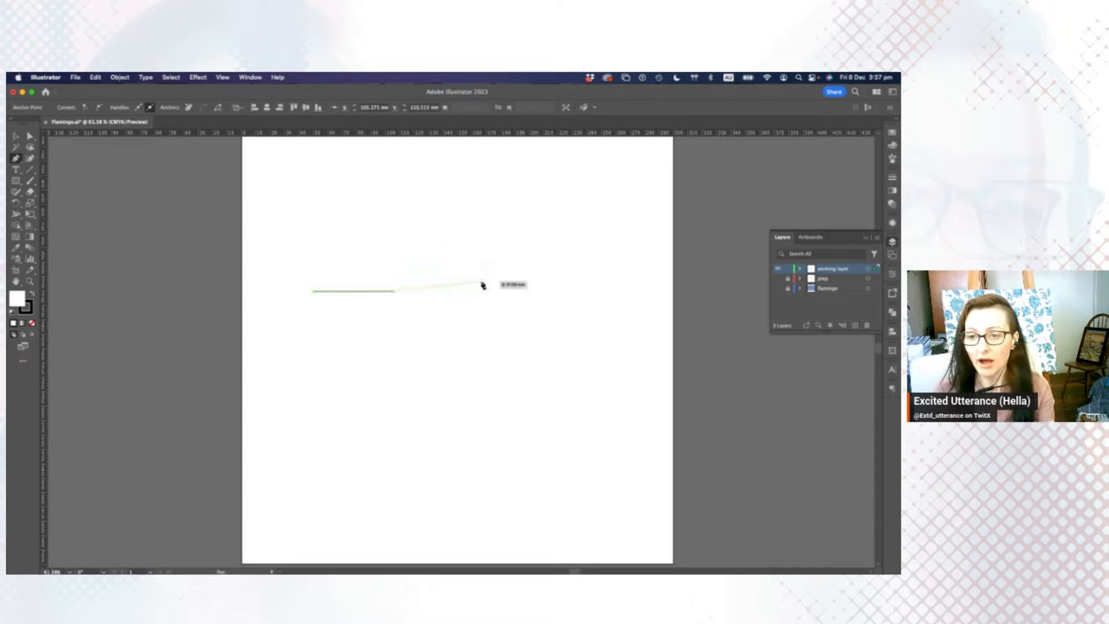
Continue the path with a smooth hump-shaped curve, ending it level with the straight segment at about X 197 mm.
{"action": "left_click", "coordinate": [454, 272]}
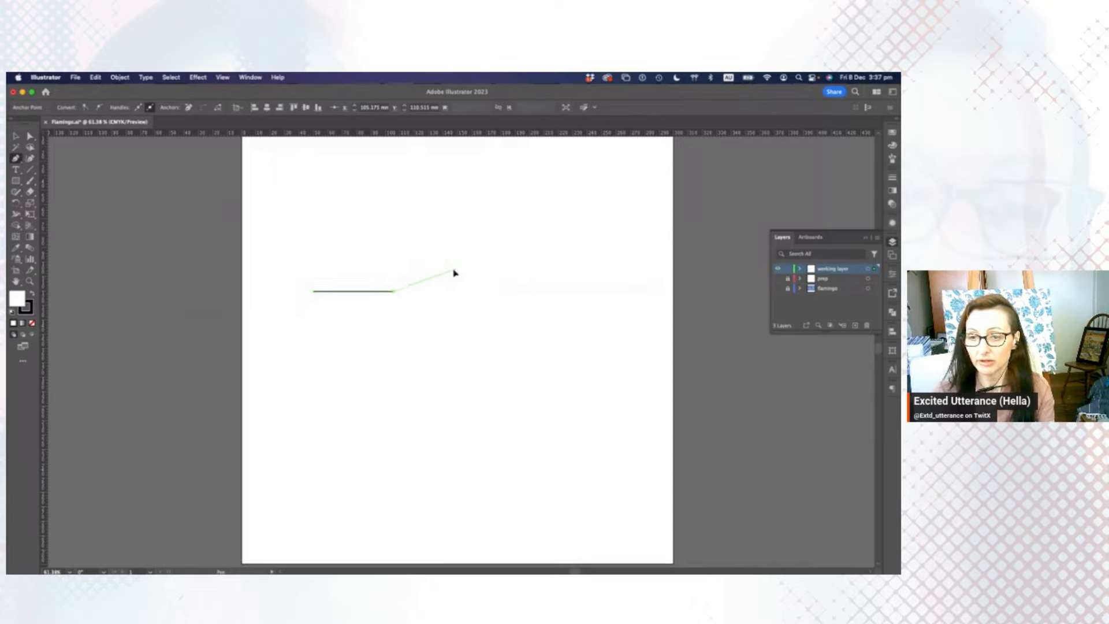
{"action": "left_click_drag", "start_coordinate": [454, 273], "coordinate": [488, 293]}
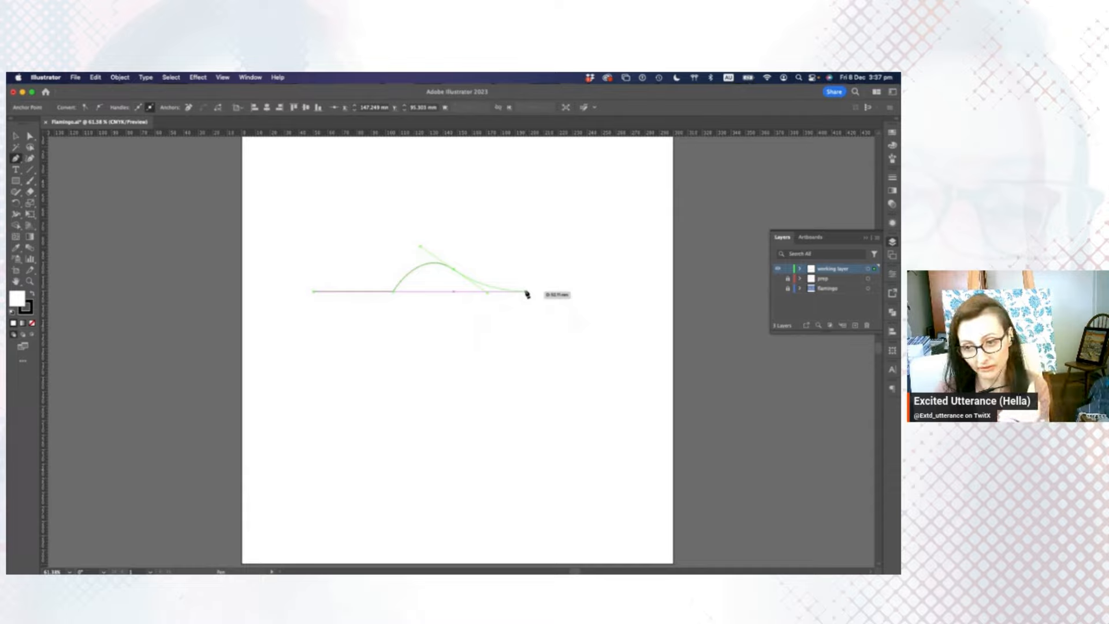
{"action": "left_click", "coordinate": [525, 291]}
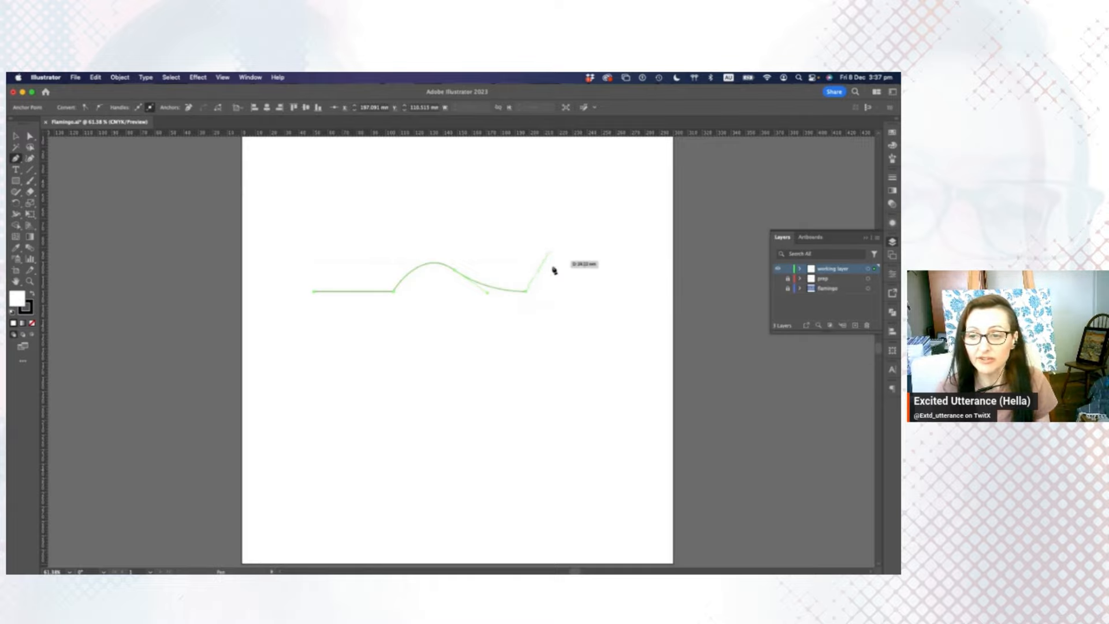
Try a vertical straight segment and curves with differently angled handles from the hump's end anchor, and undo them.
{"action": "left_click", "coordinate": [525, 332]}
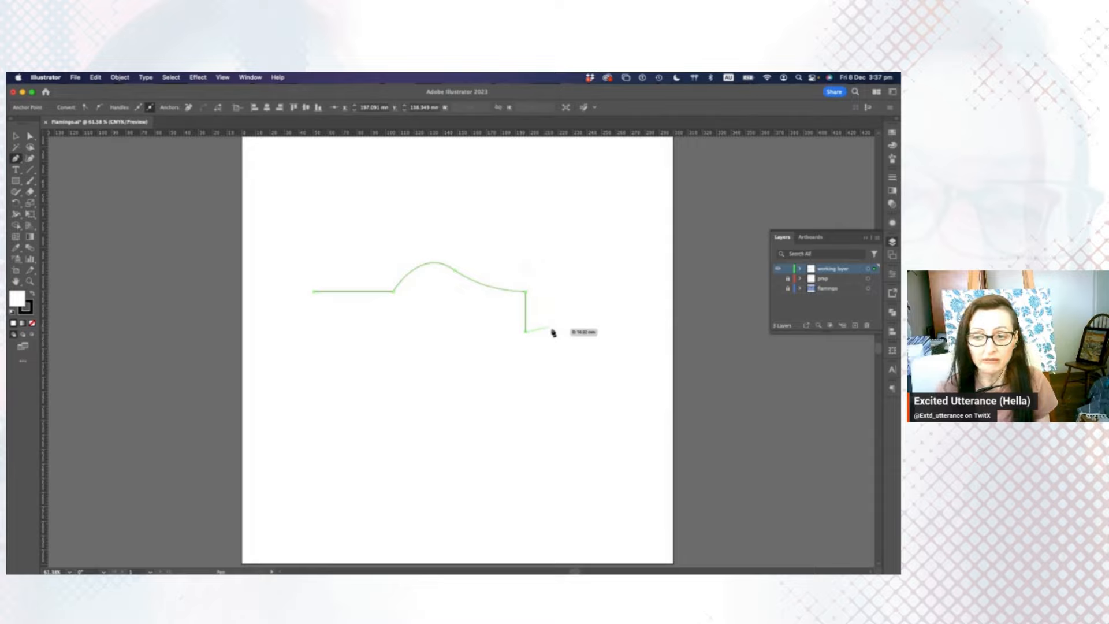
{"action": "key", "text": "super+z"}
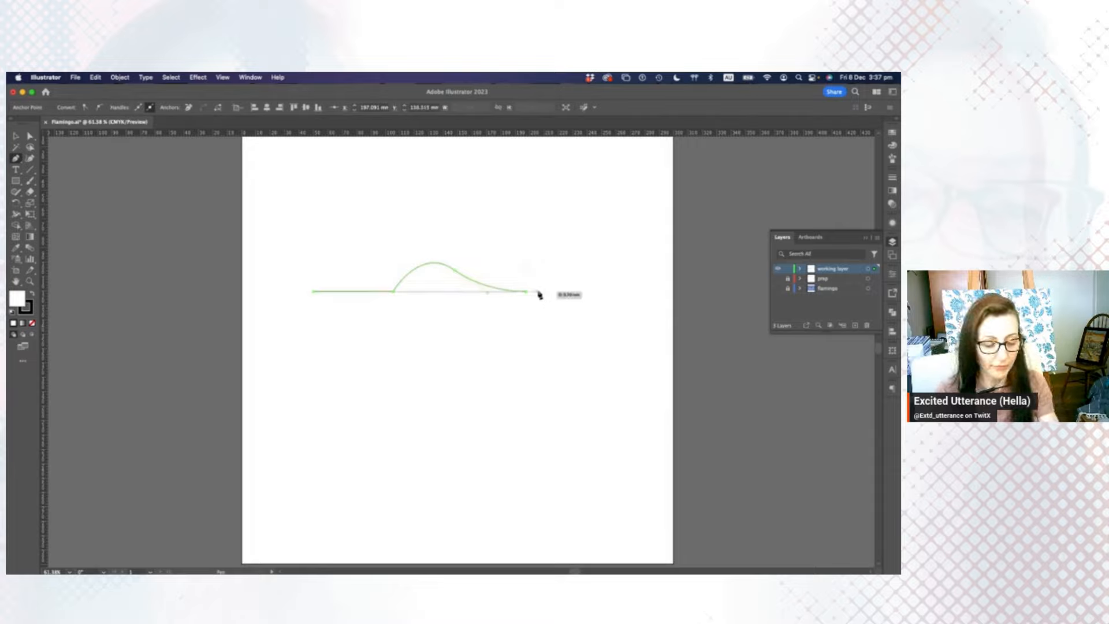
{"action": "left_click_drag", "start_coordinate": [558, 283], "coordinate": [577, 276]}
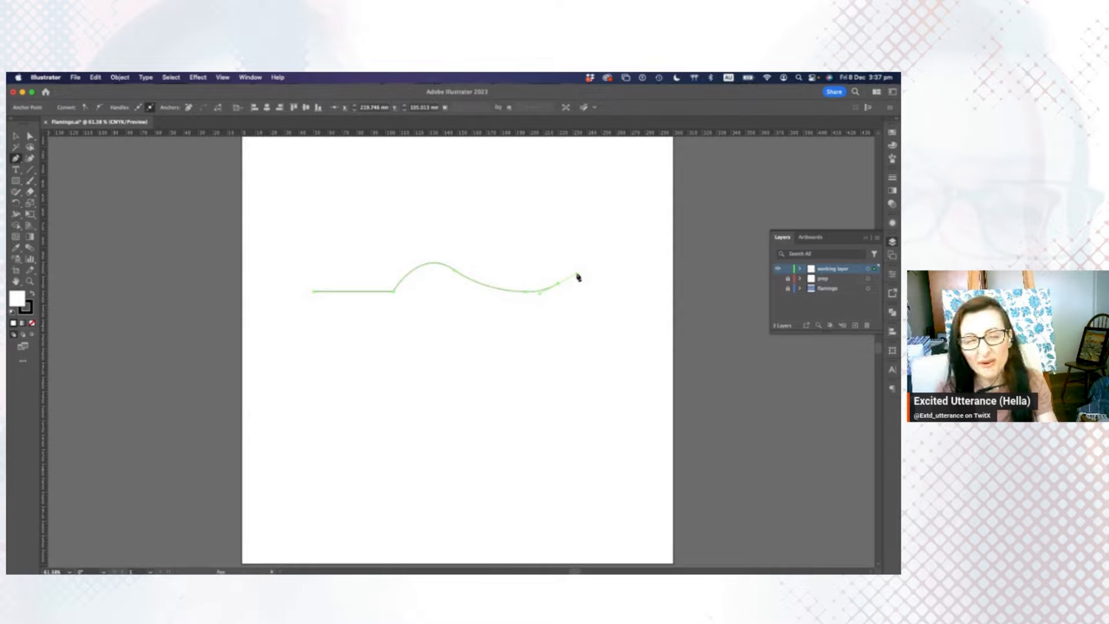
{"action": "left_click_drag", "start_coordinate": [578, 277], "coordinate": [586, 290]}
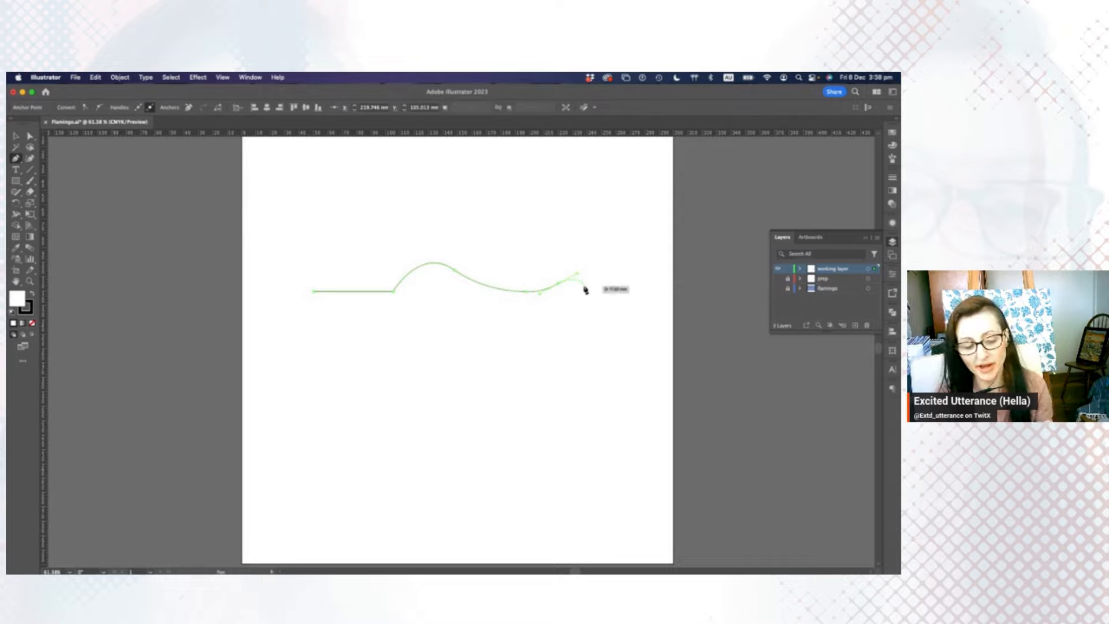
{"action": "mouse_move", "coordinate": [585, 290]}
{"action": "left_mouse_down"}
{"action": "mouse_move", "coordinate": [536, 296]}
{"action": "mouse_move", "coordinate": [564, 286]}
{"action": "left_mouse_up"}
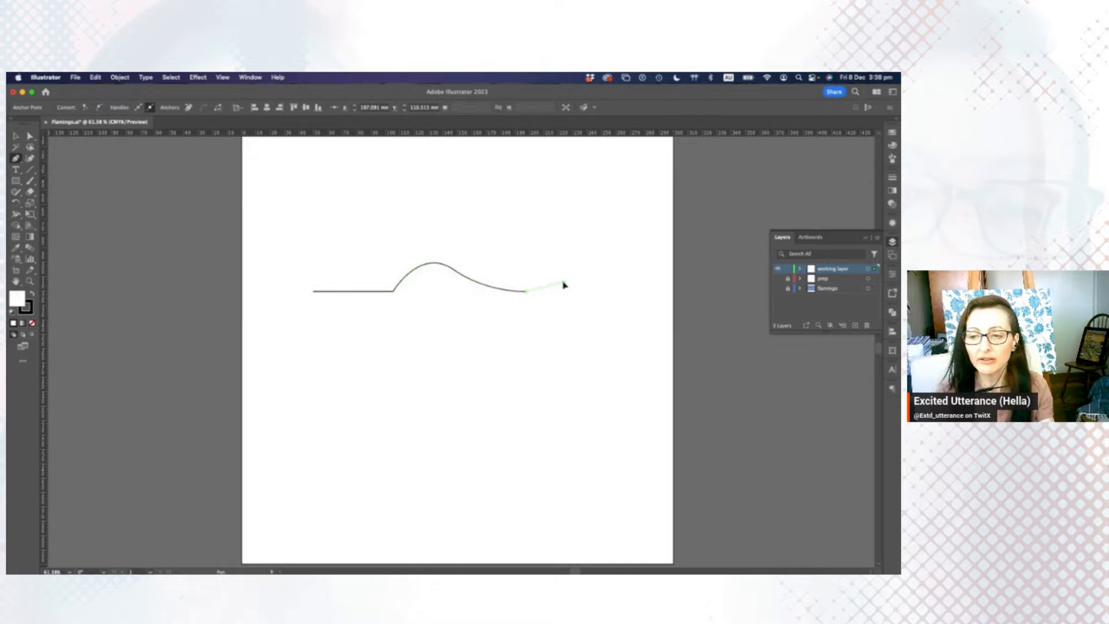
{"action": "left_click_drag", "start_coordinate": [568, 200], "coordinate": [566, 187]}
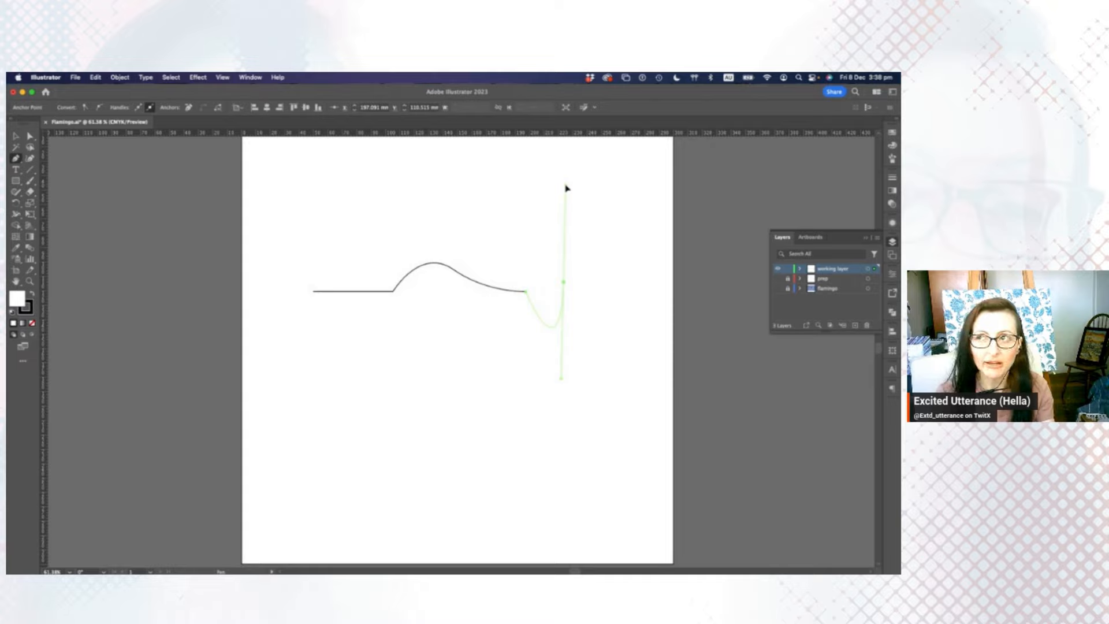
{"action": "left_click_drag", "start_coordinate": [566, 188], "coordinate": [653, 207]}
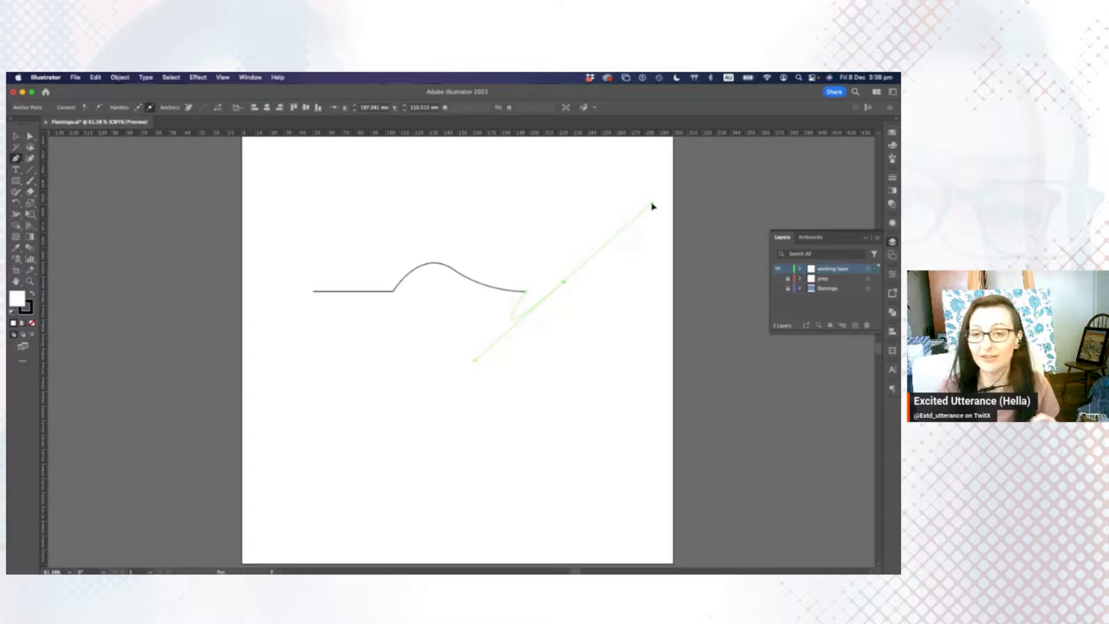
{"action": "key", "text": "super+z"}
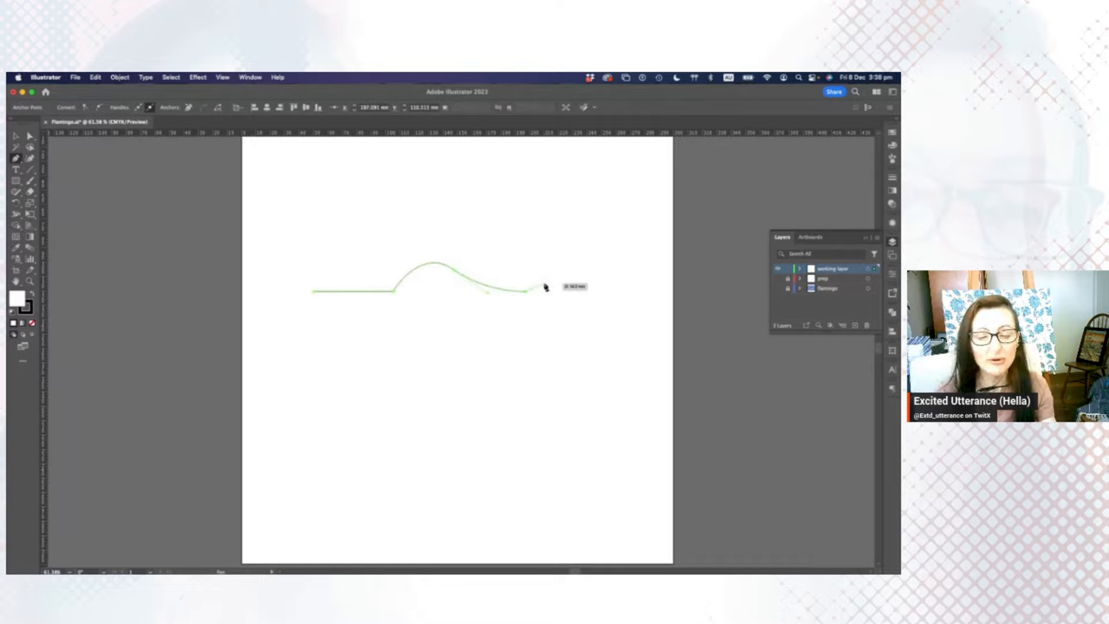
Continue the path from the hump's end with a small rise, a rounded crest and a downward curve ending at about X 243 mm, Y 125 mm.
{"action": "left_click_drag", "start_coordinate": [550, 286], "coordinate": [560, 278]}
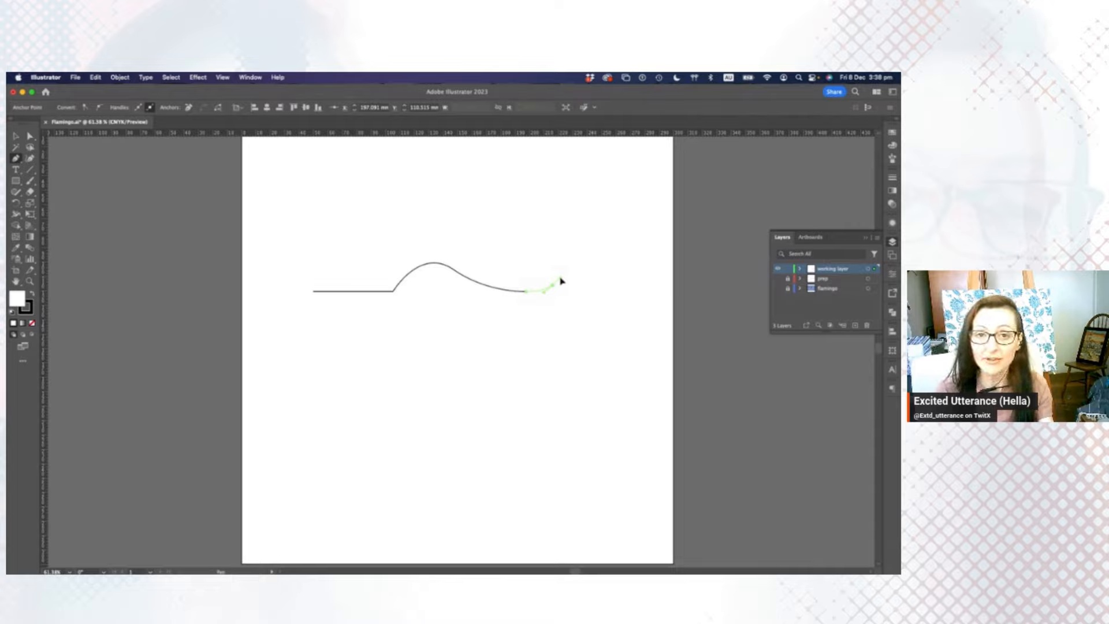
{"action": "left_click_drag", "start_coordinate": [561, 281], "coordinate": [568, 283]}
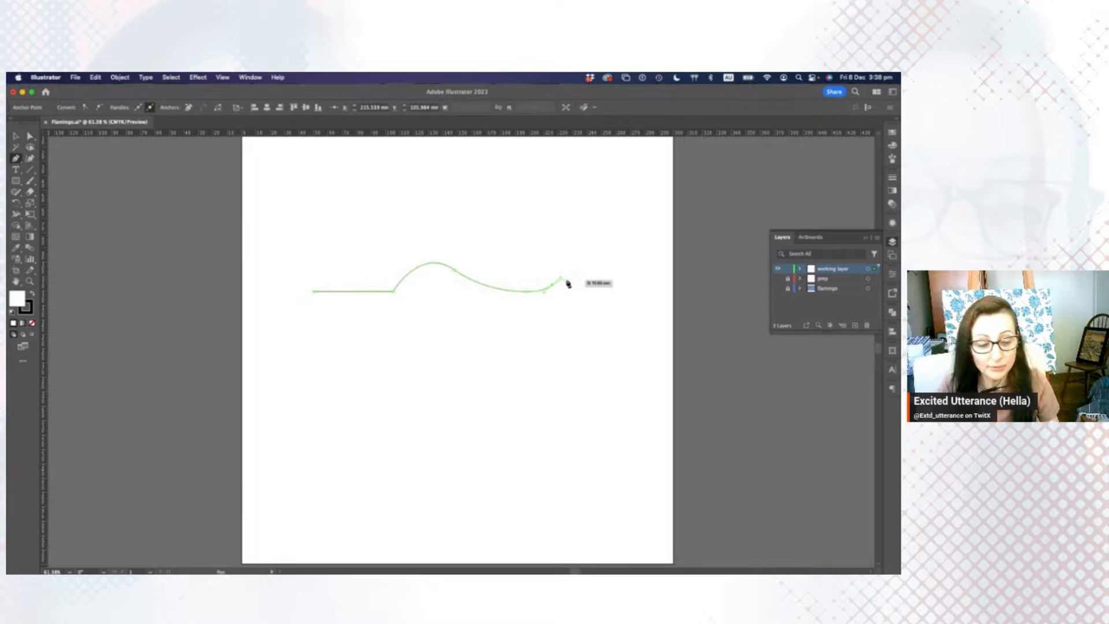
{"action": "mouse_move", "coordinate": [567, 283]}
{"action": "left_mouse_down"}
{"action": "mouse_move", "coordinate": [583, 282]}
{"action": "mouse_move", "coordinate": [577, 343]}
{"action": "left_mouse_up"}
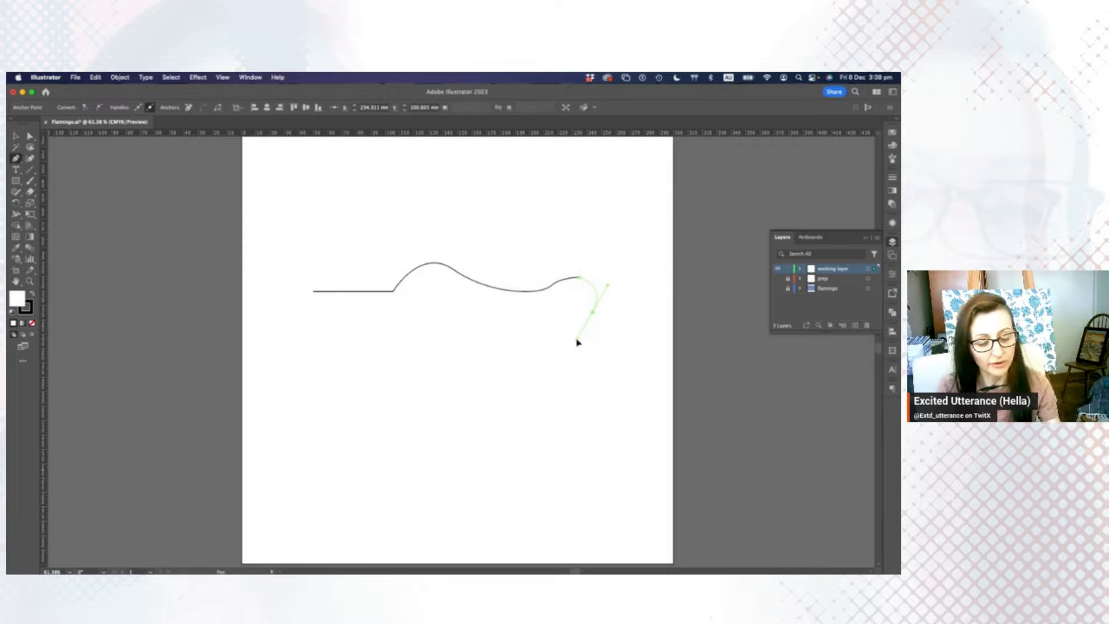
{"action": "left_click_drag", "start_coordinate": [576, 343], "coordinate": [575, 343]}
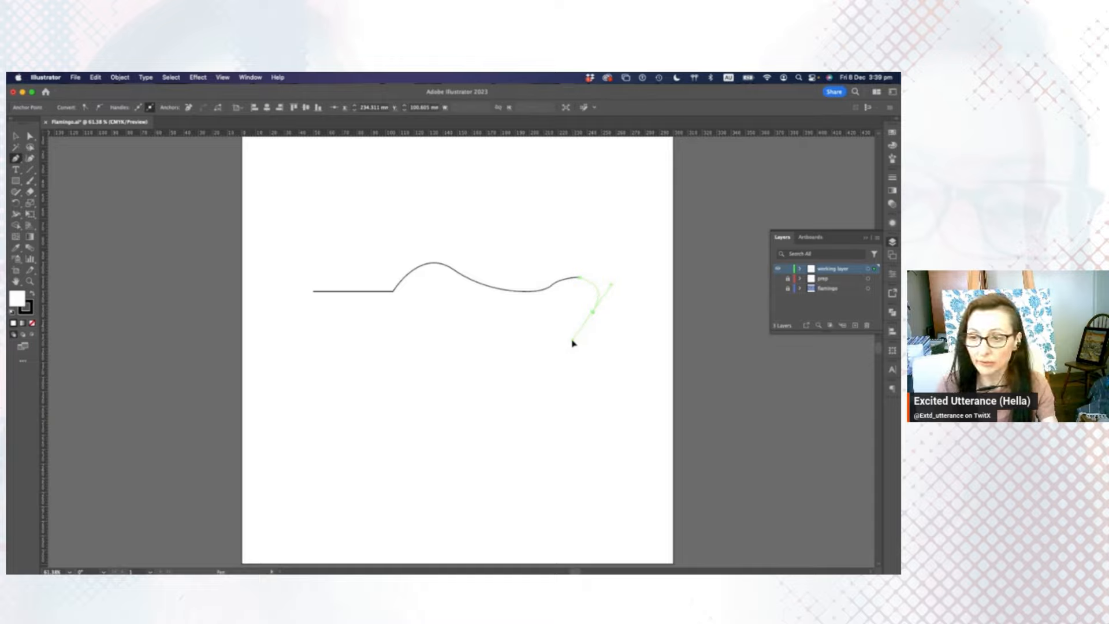
{"action": "left_click_drag", "start_coordinate": [573, 343], "coordinate": [574, 345]}
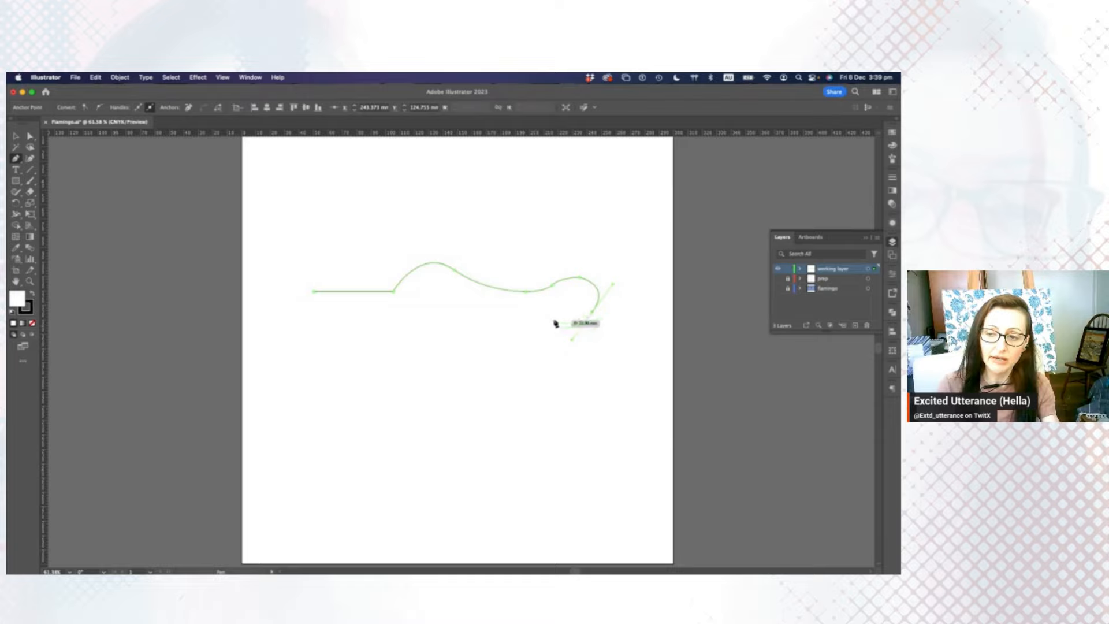
Remove the end anchor's outgoing handle and extend the path with a C-shaped bend ending at about X 246 mm, Y 155 mm.
{"action": "left_click", "coordinate": [592, 313]}
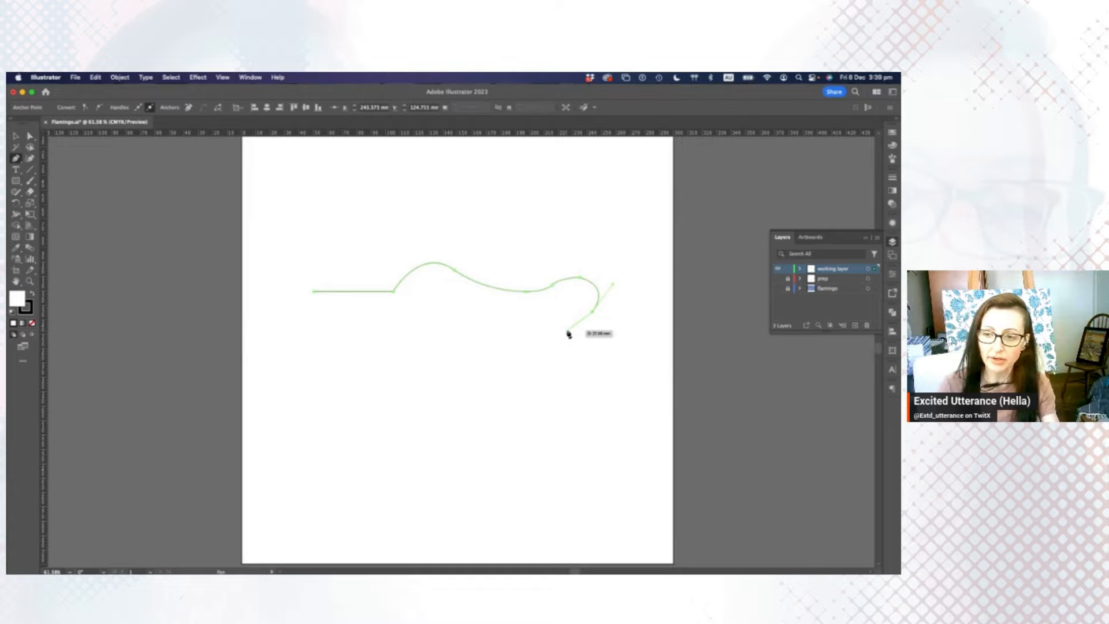
{"action": "left_click_drag", "start_coordinate": [568, 333], "coordinate": [566, 350]}
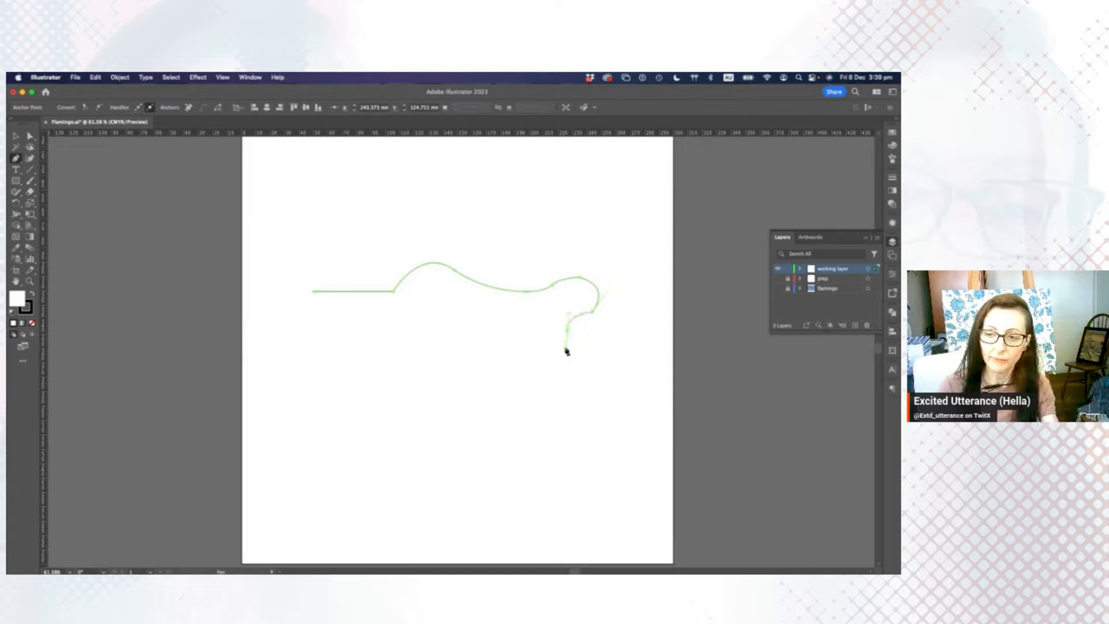
{"action": "key", "text": "super+z"}
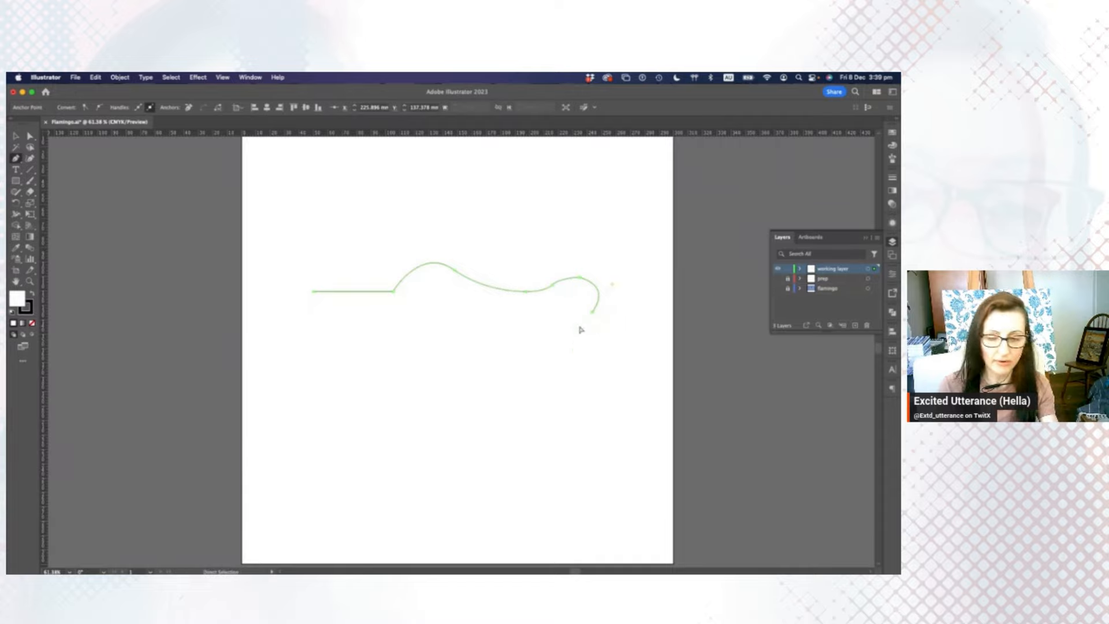
{"action": "left_click_drag", "start_coordinate": [578, 339], "coordinate": [577, 359]}
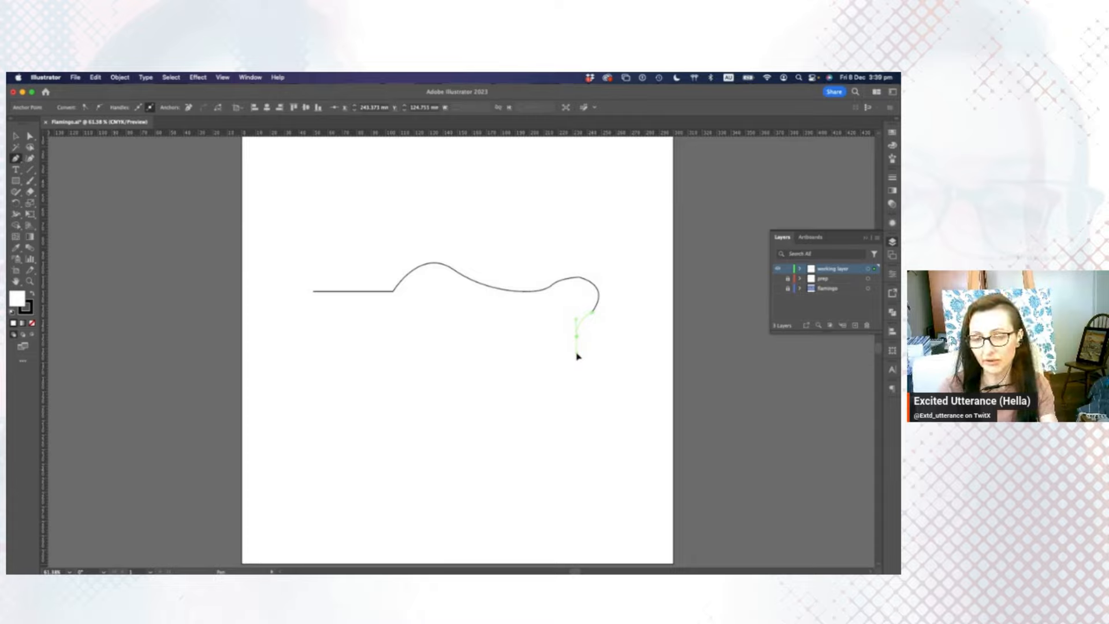
{"action": "left_click_drag", "start_coordinate": [577, 357], "coordinate": [578, 357]}
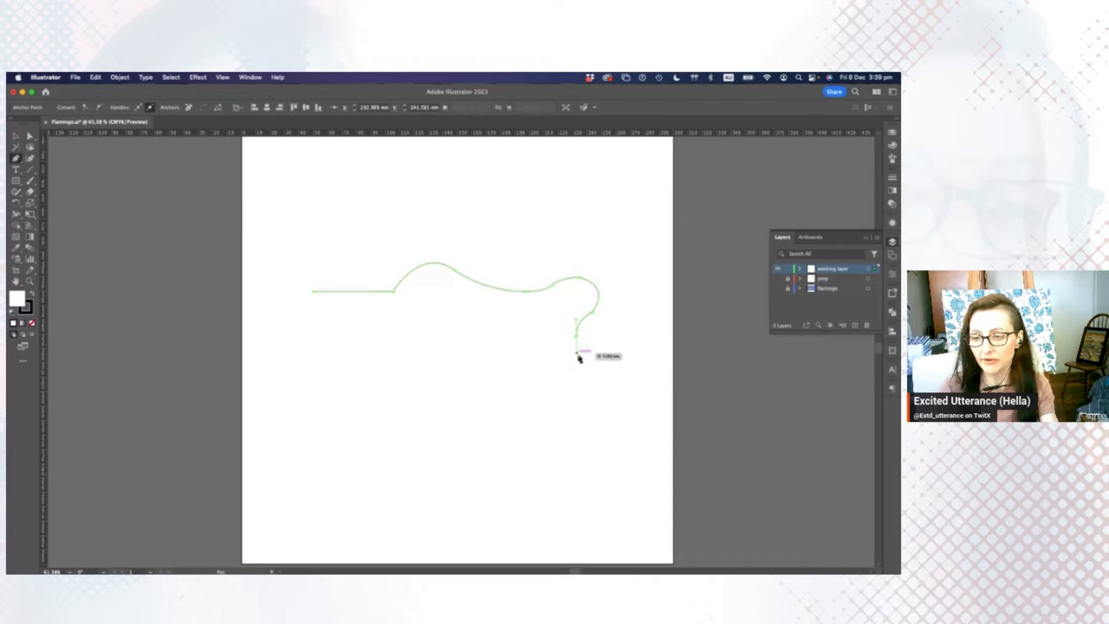
{"action": "left_click", "coordinate": [596, 358], "text": "super"}
{"action": "left_click", "coordinate": [597, 358]}
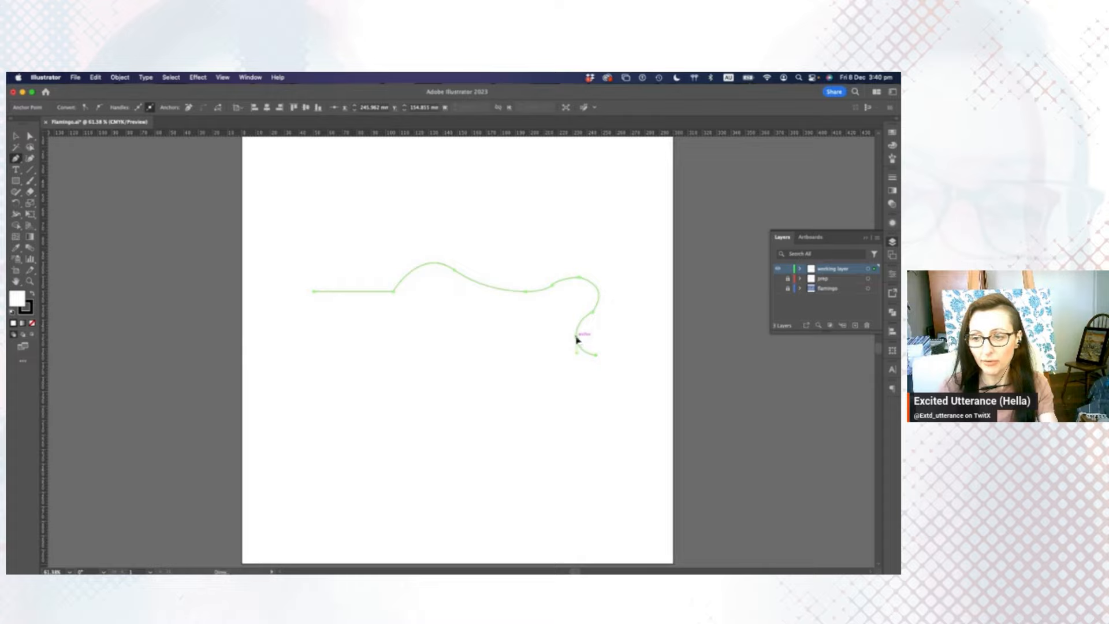
Adjust the lower C-shaped bend's handles and reposition the anchor above it to smooth the transition between the two bends.
{"action": "left_click_drag", "start_coordinate": [575, 320], "coordinate": [573, 320]}
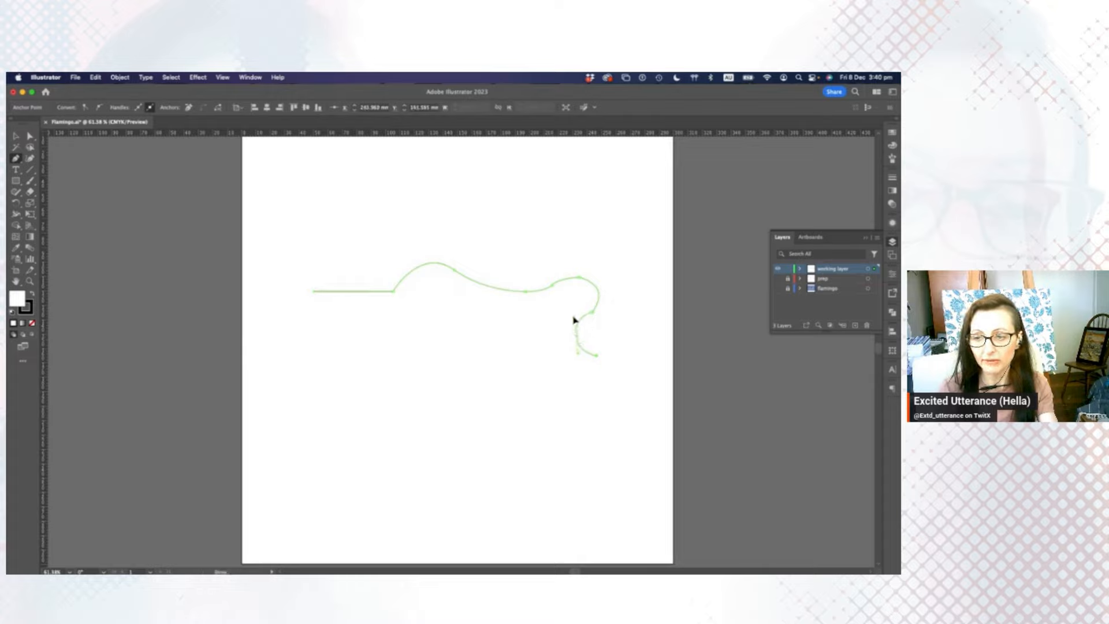
{"action": "left_click_drag", "start_coordinate": [577, 355], "coordinate": [578, 357]}
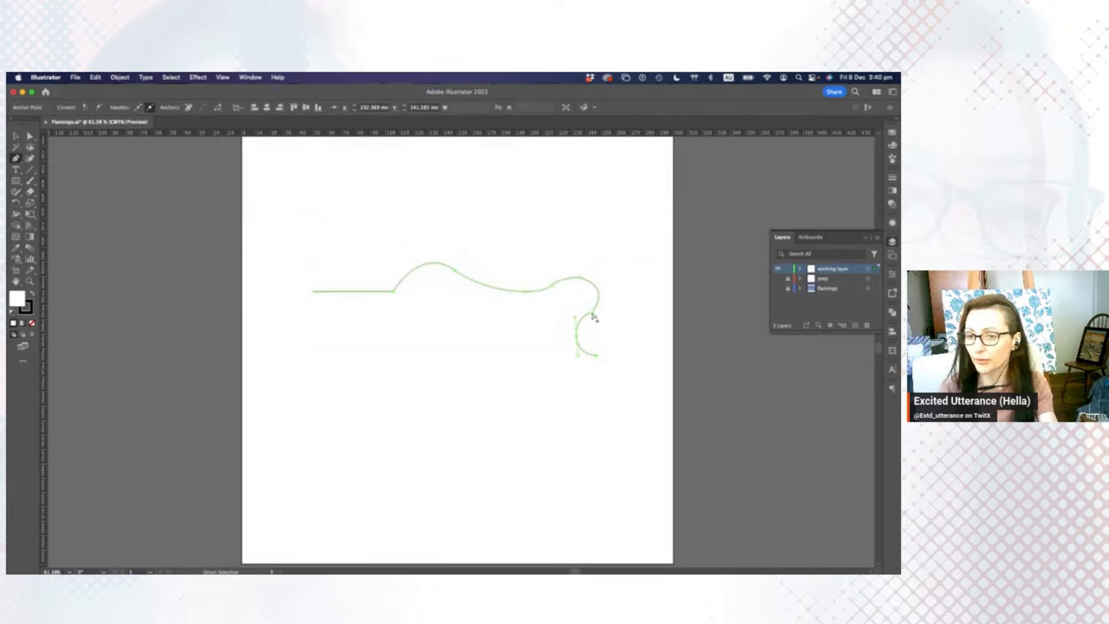
{"action": "left_click_drag", "start_coordinate": [593, 316], "coordinate": [592, 317]}
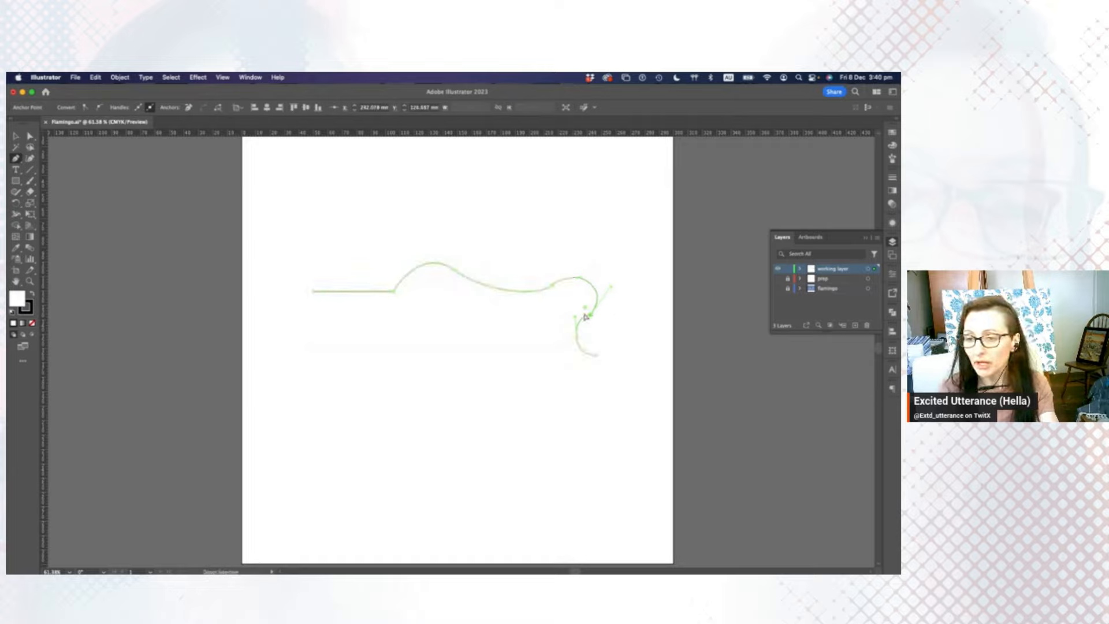
{"action": "left_click_drag", "start_coordinate": [576, 319], "coordinate": [590, 314]}
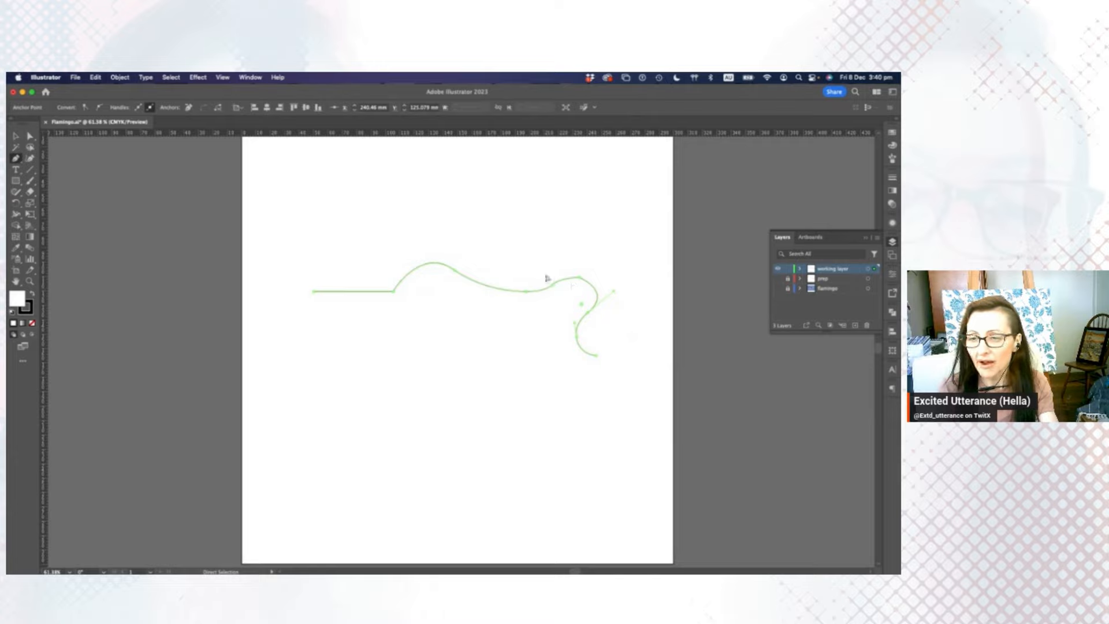
Reshape the rounded crest by lowering its anchor slightly and adjusting its incoming handle and the handle of the downward curve.
{"action": "left_click_drag", "start_coordinate": [581, 281], "coordinate": [579, 283]}
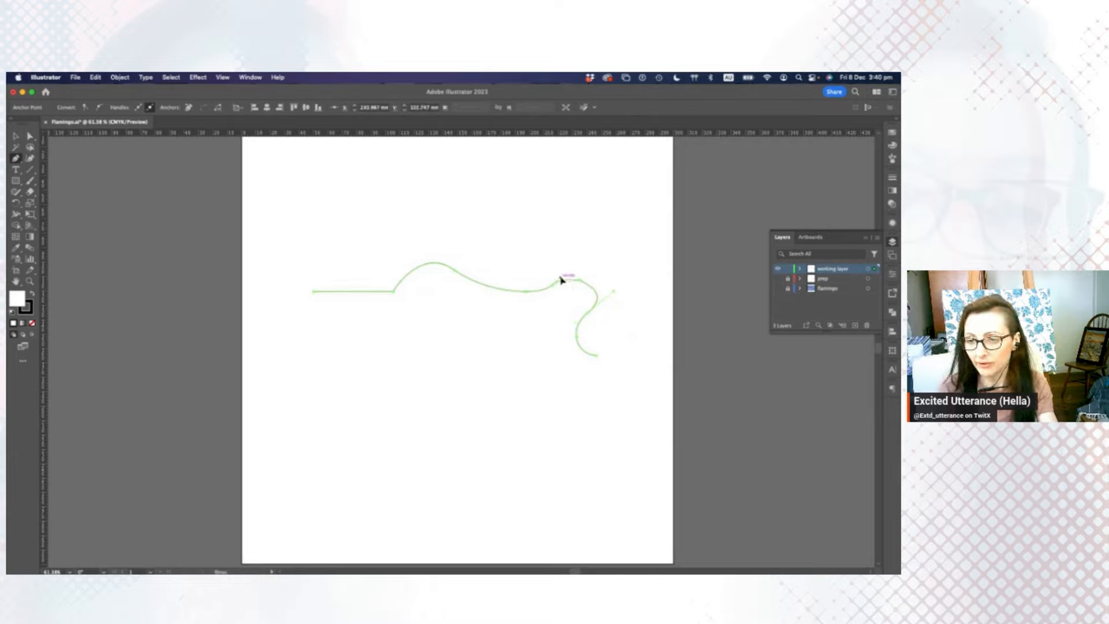
{"action": "left_click_drag", "start_coordinate": [564, 280], "coordinate": [580, 287]}
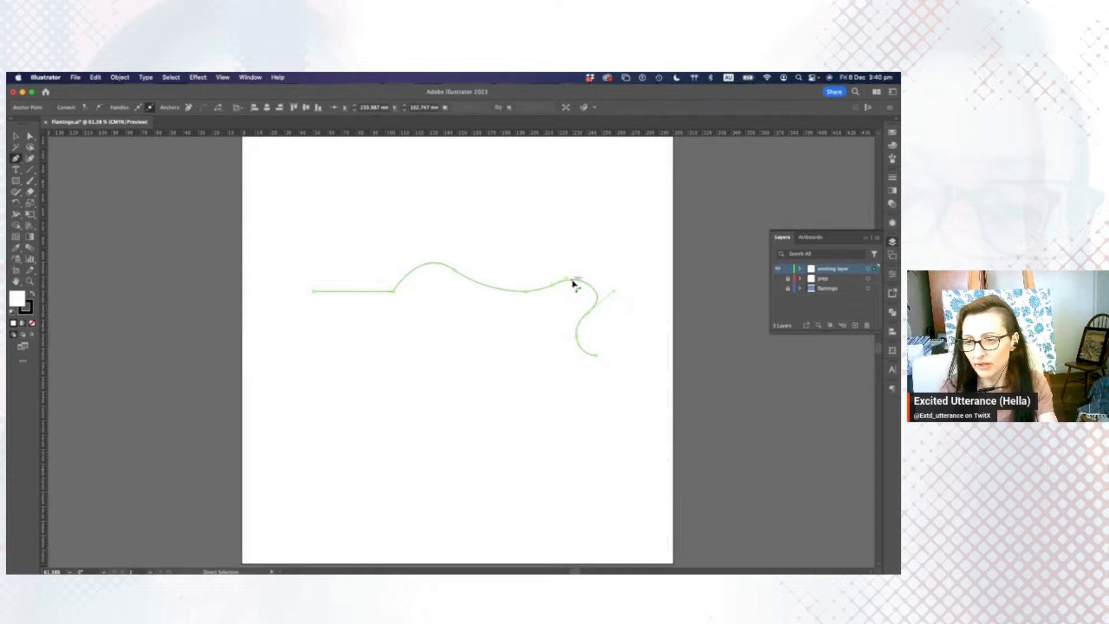
{"action": "left_click_drag", "start_coordinate": [579, 284], "coordinate": [580, 285]}
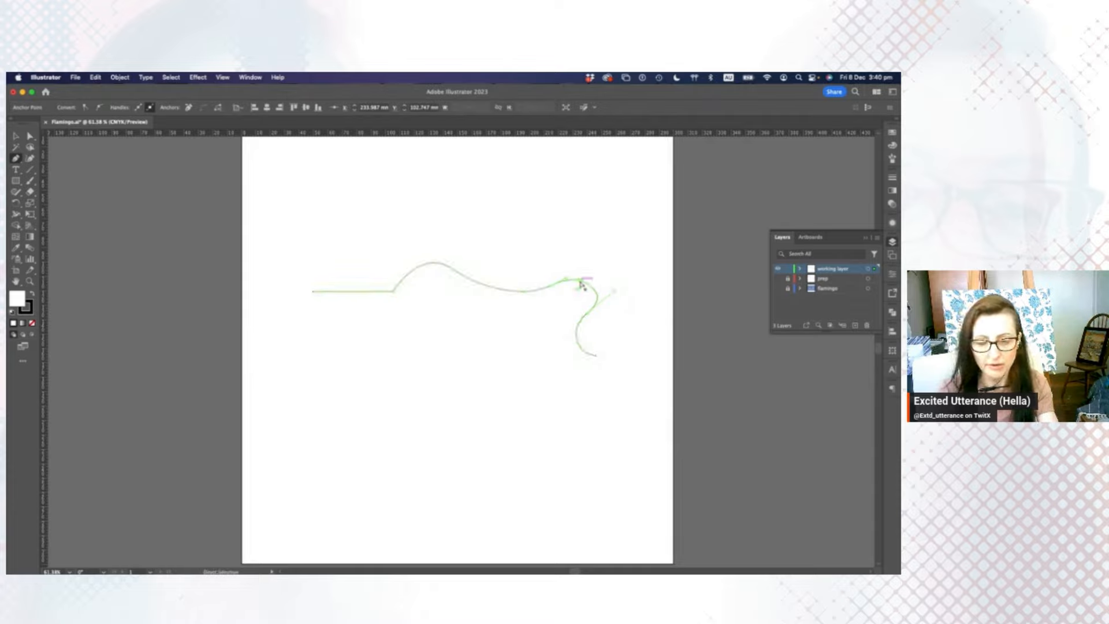
{"action": "left_click_drag", "start_coordinate": [615, 292], "coordinate": [615, 290]}
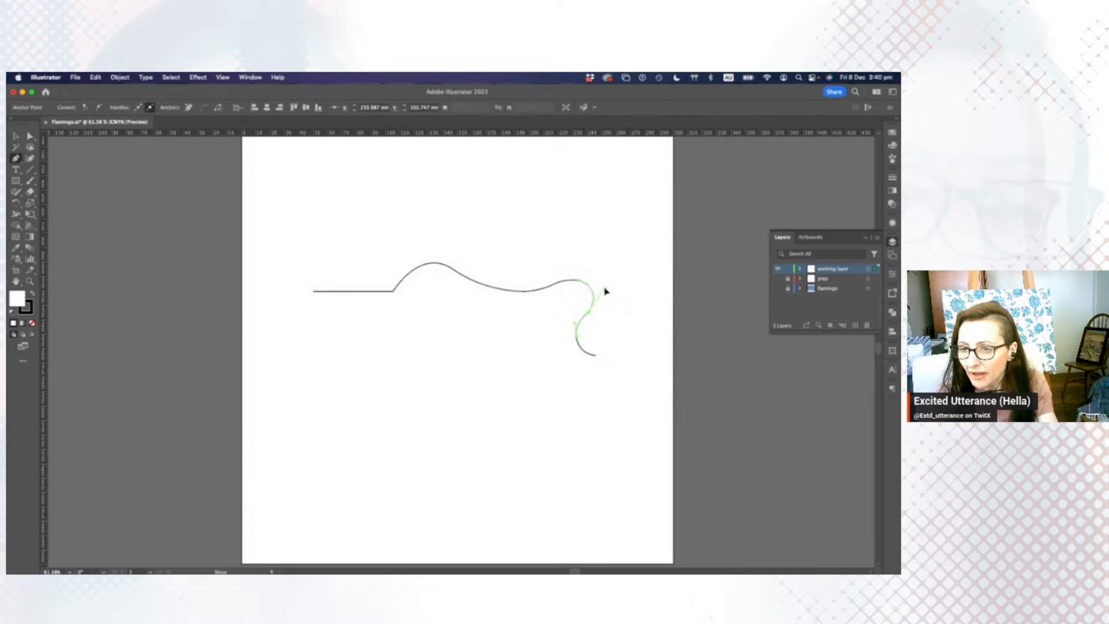
{"action": "left_click_drag", "start_coordinate": [605, 293], "coordinate": [601, 291]}
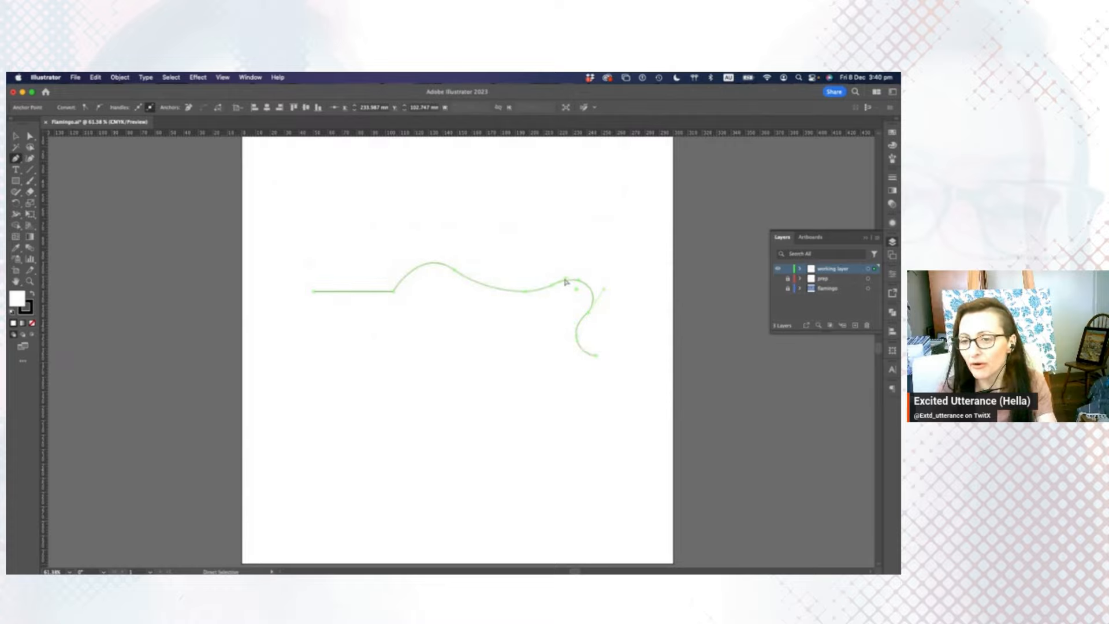
Shift the anchor on the small rise before the crest slightly and re-angle its handles to smooth the slope.
{"action": "left_click_drag", "start_coordinate": [549, 288], "coordinate": [549, 290]}
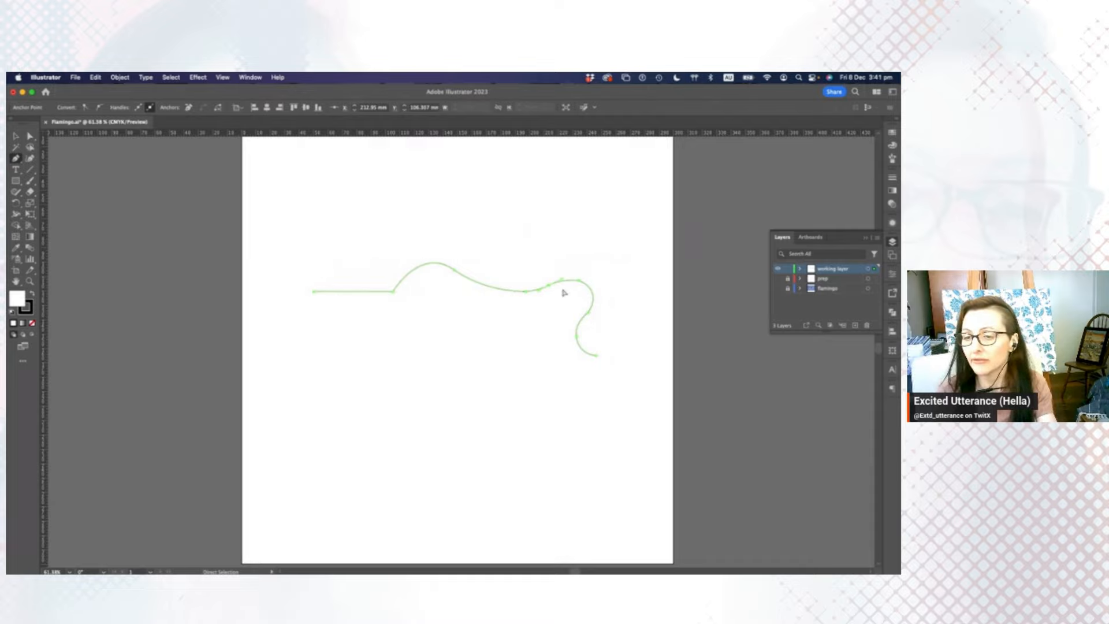
{"action": "left_click_drag", "start_coordinate": [549, 289], "coordinate": [550, 286]}
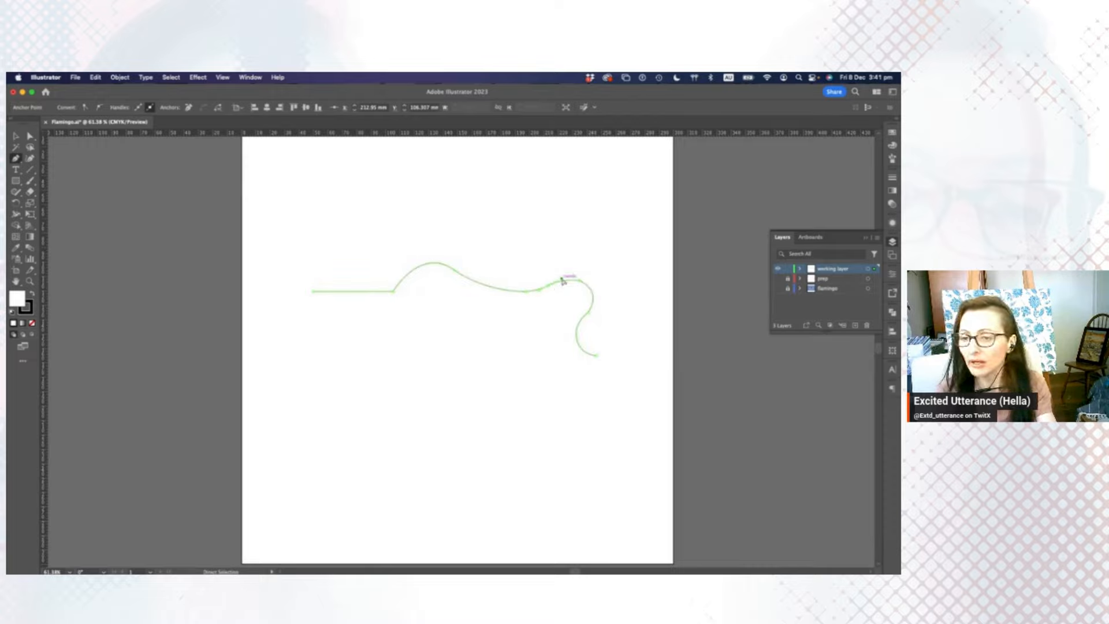
{"action": "left_click_drag", "start_coordinate": [562, 281], "coordinate": [538, 292]}
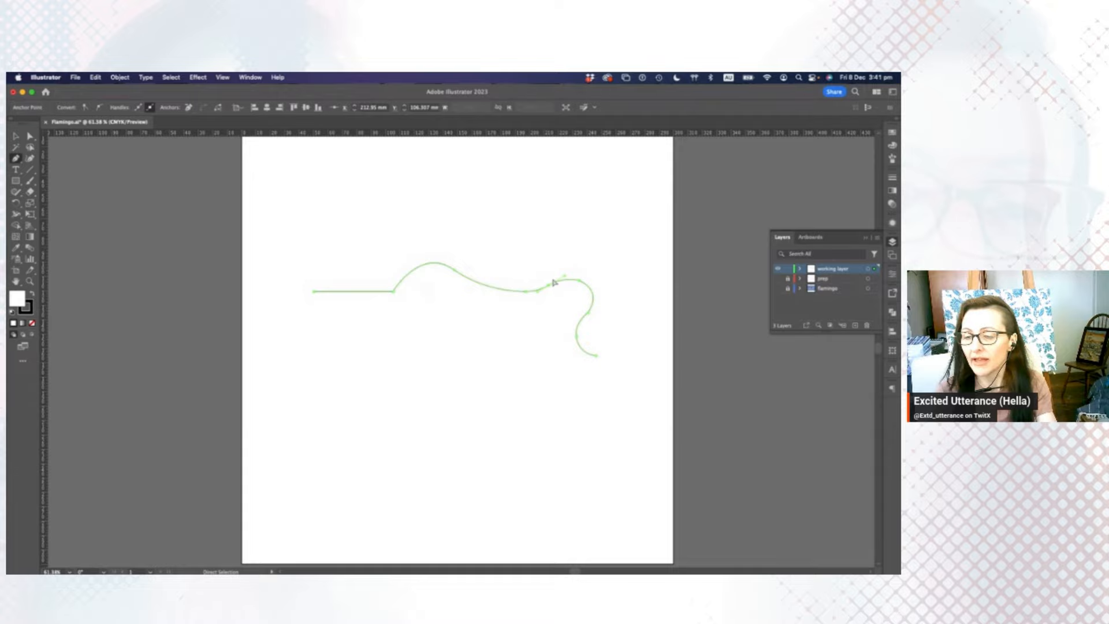
Nudge the anchor between the crest and the lower bend, and shift the valley anchor after the hump slightly left.
{"action": "left_click_drag", "start_coordinate": [587, 313], "coordinate": [587, 313]}
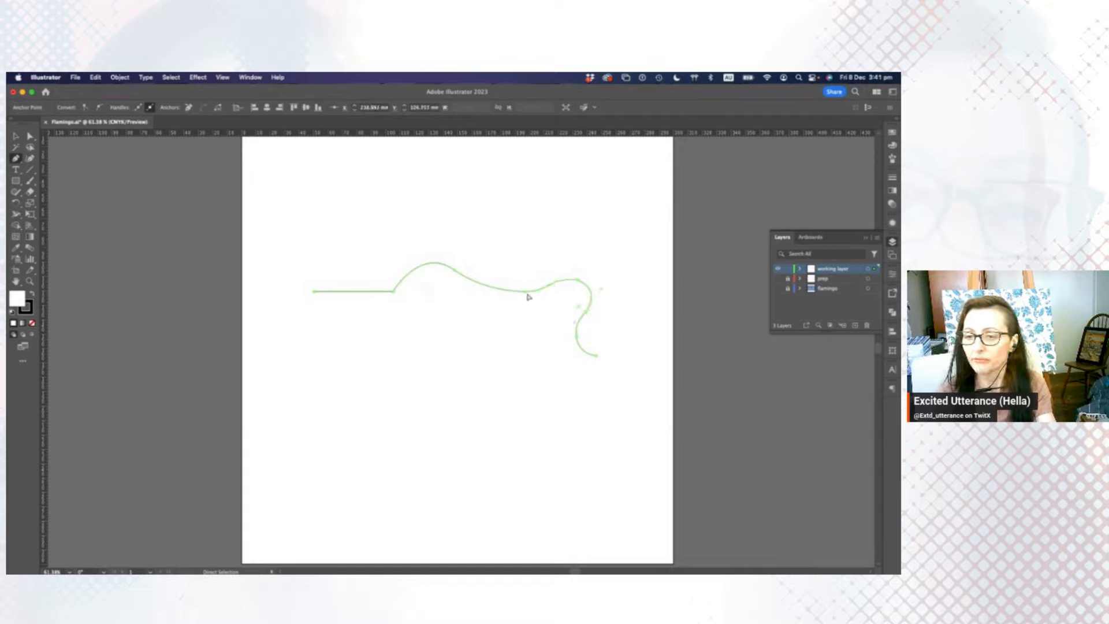
{"action": "left_click_drag", "start_coordinate": [525, 292], "coordinate": [518, 291]}
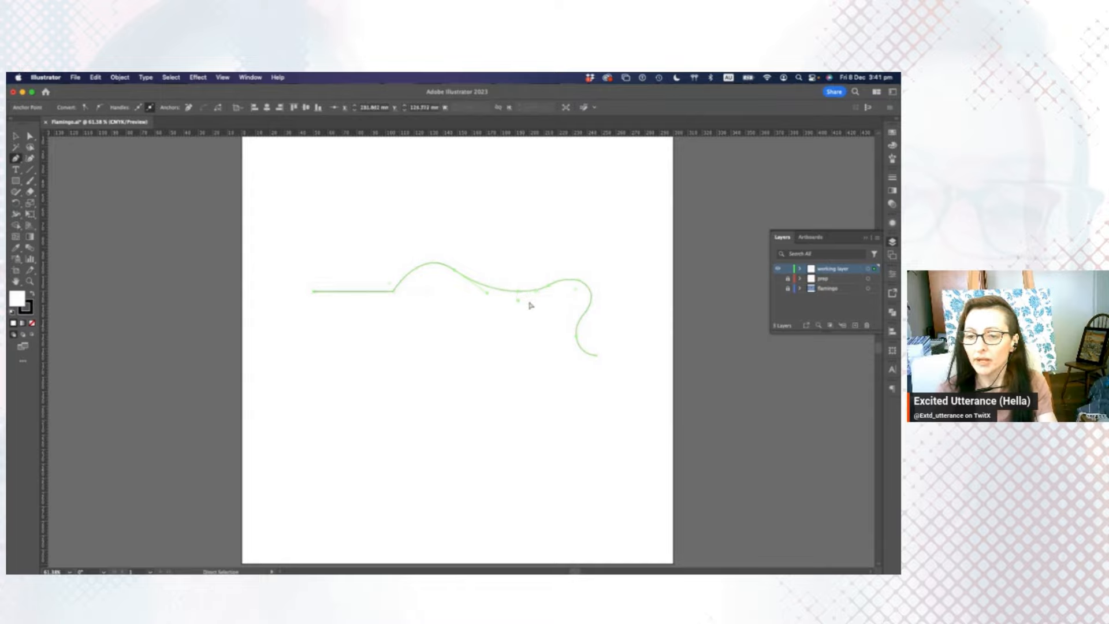
{"action": "left_click", "coordinate": [529, 304]}
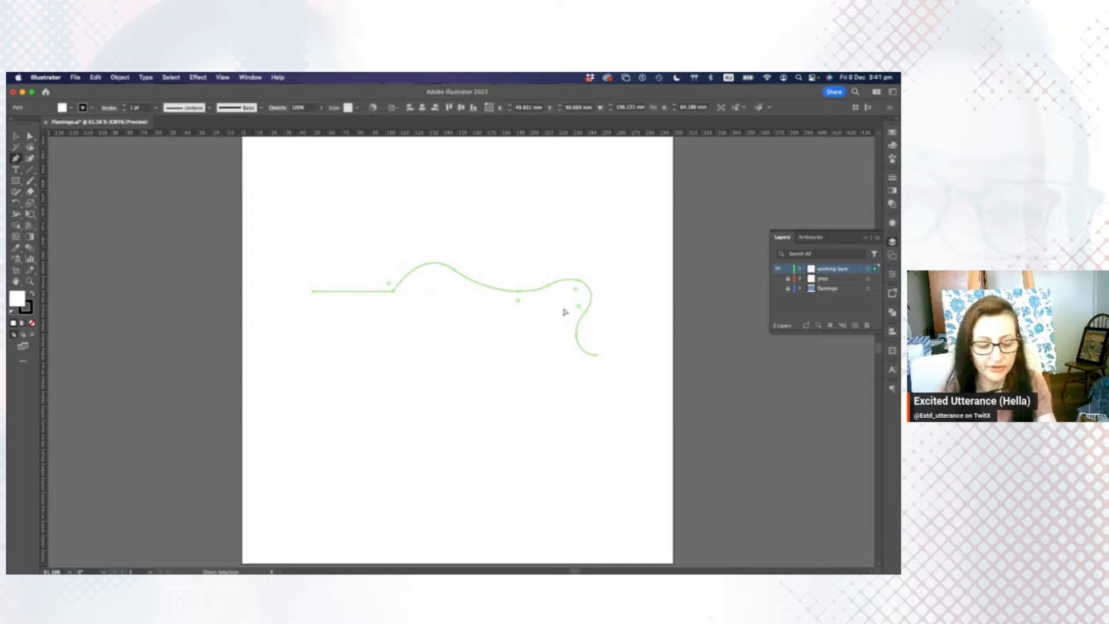
Resume the Pen path from its open end anchor below the C-shaped bend, working at 200% zoom.
{"action": "key", "text": "super+equal"}
{"action": "key", "text": "super+equal"}
{"action": "key", "text": "super+equal"}
{"action": "key", "text": "super+equal"}
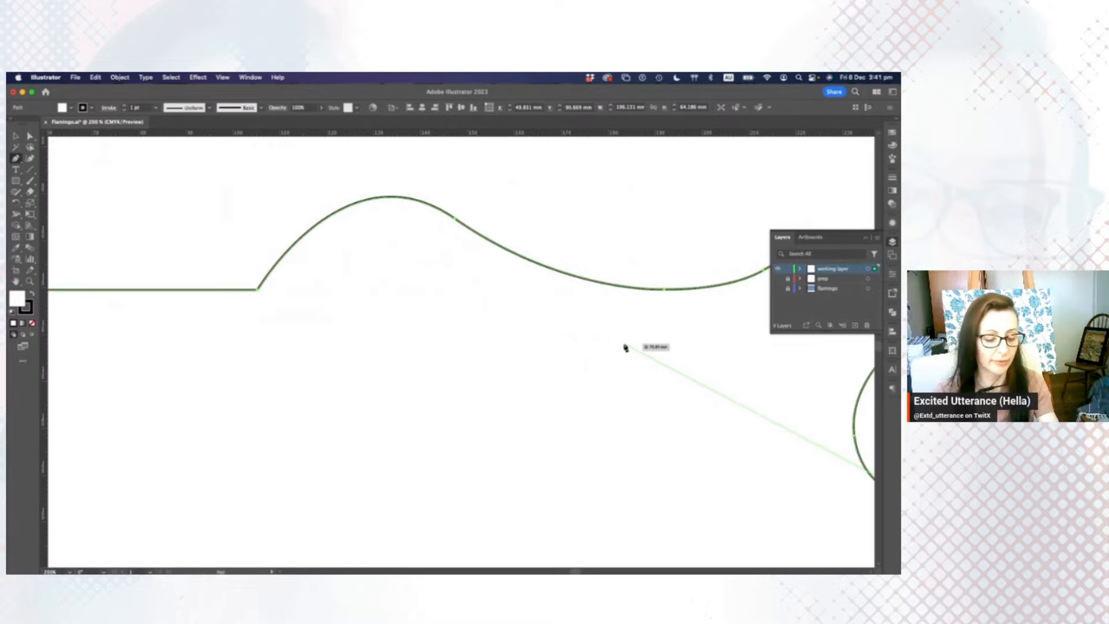
{"action": "key", "text": "space"}
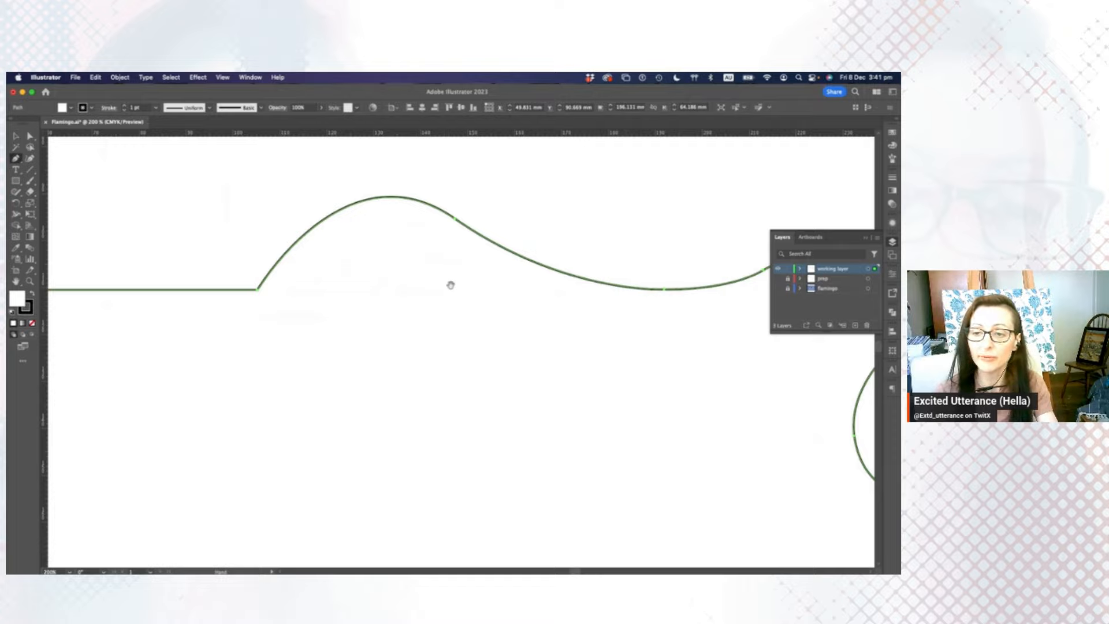
{"action": "left_click_drag", "start_coordinate": [559, 310], "coordinate": [358, 339]}
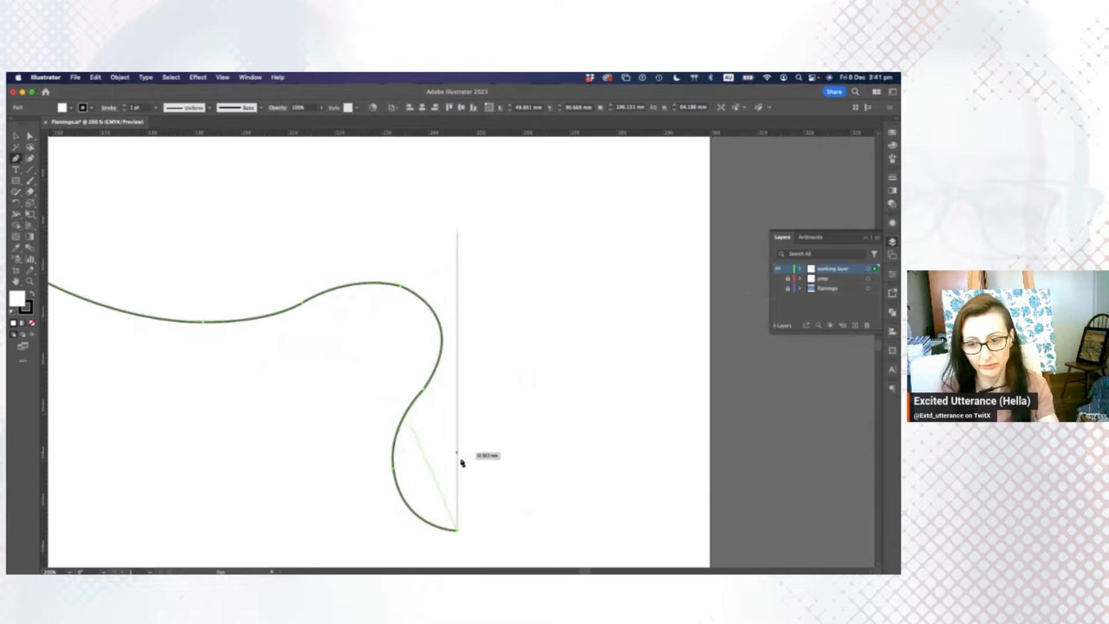
{"action": "left_click_drag", "start_coordinate": [466, 442], "coordinate": [433, 346]}
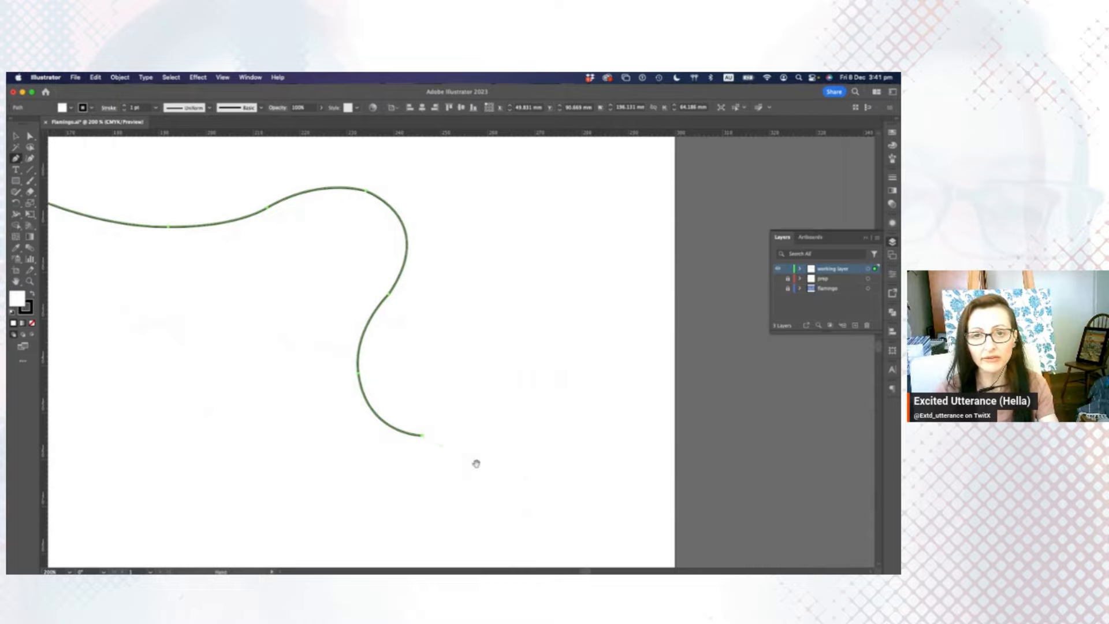
{"action": "left_click_drag", "start_coordinate": [474, 456], "coordinate": [431, 383]}
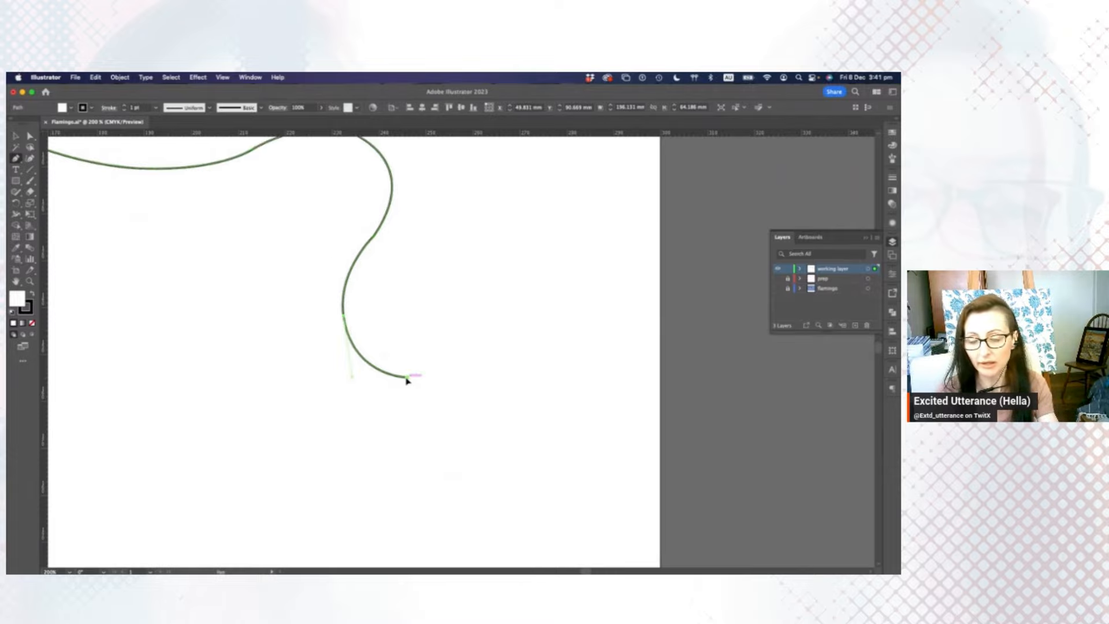
{"action": "left_click", "coordinate": [408, 379]}
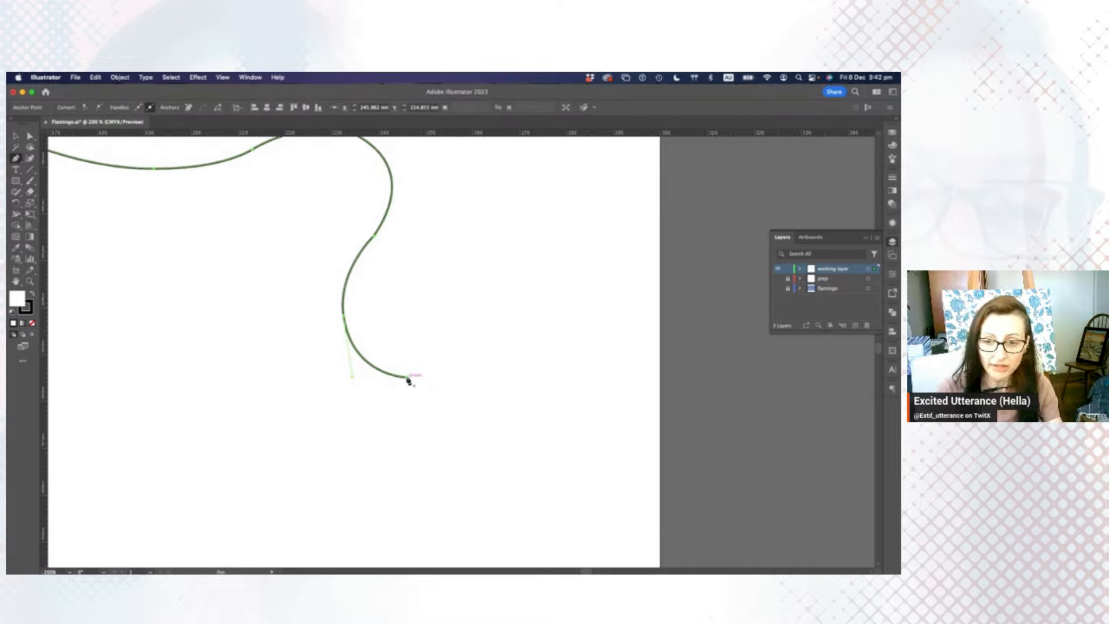
Pull a horizontal handle out of the end anchor and extend the path with short tight curves to about X 259 mm, Y 167 mm.
{"action": "scroll", "coordinate": [410, 381], "scroll_direction": "down", "scroll_amount": 2}
{"action": "scroll", "coordinate": [410, 382], "scroll_direction": "right", "scroll_amount": 2}
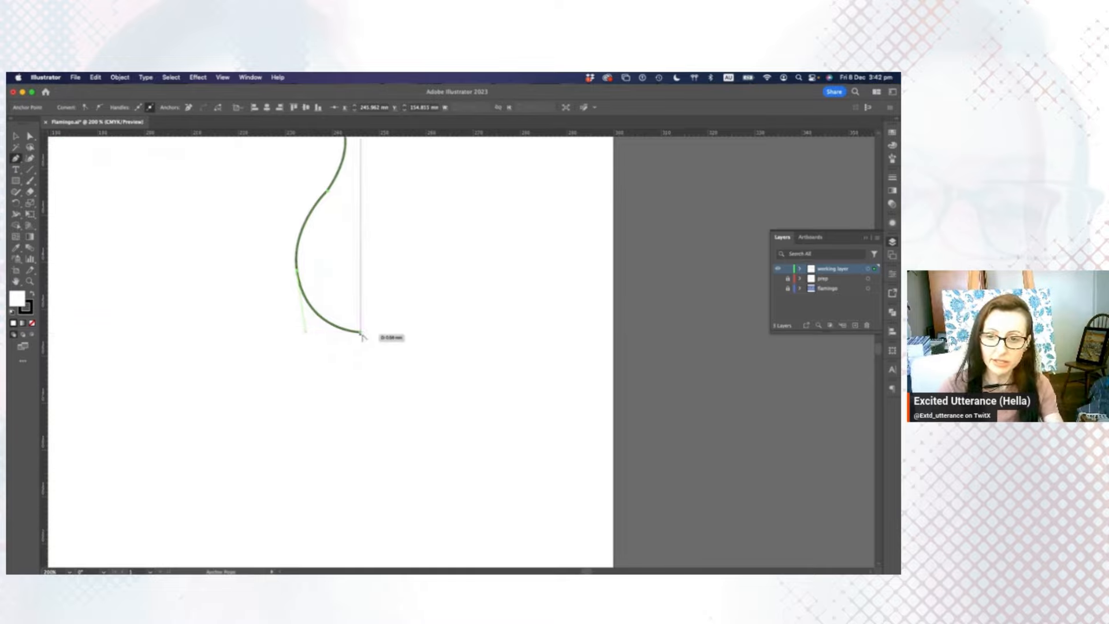
{"action": "left_click_drag", "start_coordinate": [363, 337], "coordinate": [386, 337]}
{"action": "left_click", "coordinate": [393, 337]}
{"action": "left_click_drag", "start_coordinate": [402, 346], "coordinate": [417, 384]}
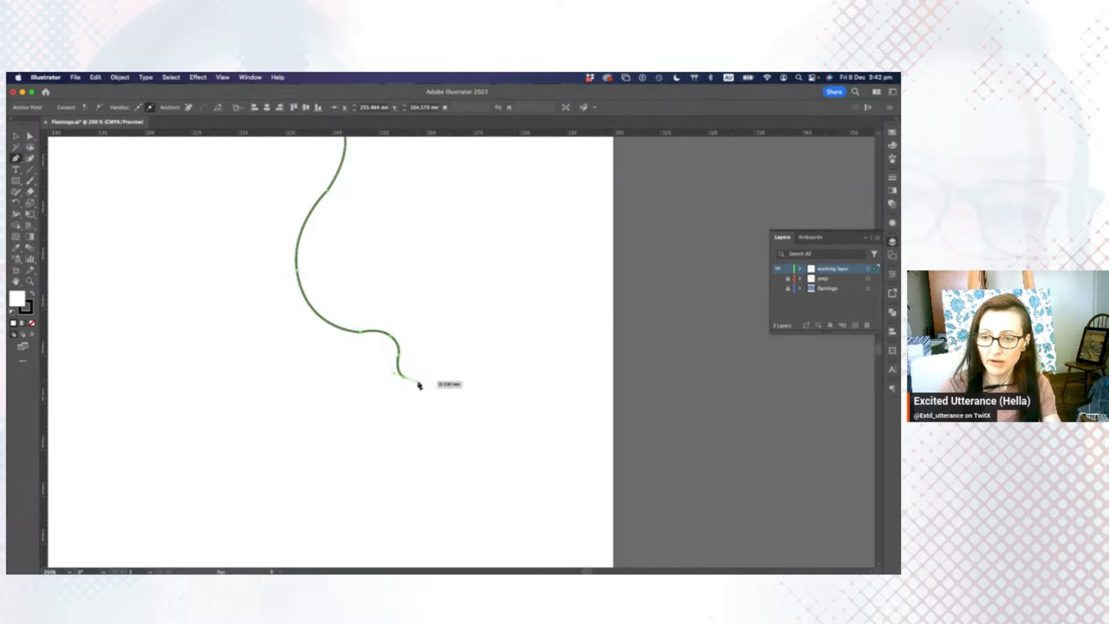
{"action": "left_click_drag", "start_coordinate": [415, 383], "coordinate": [426, 389]}
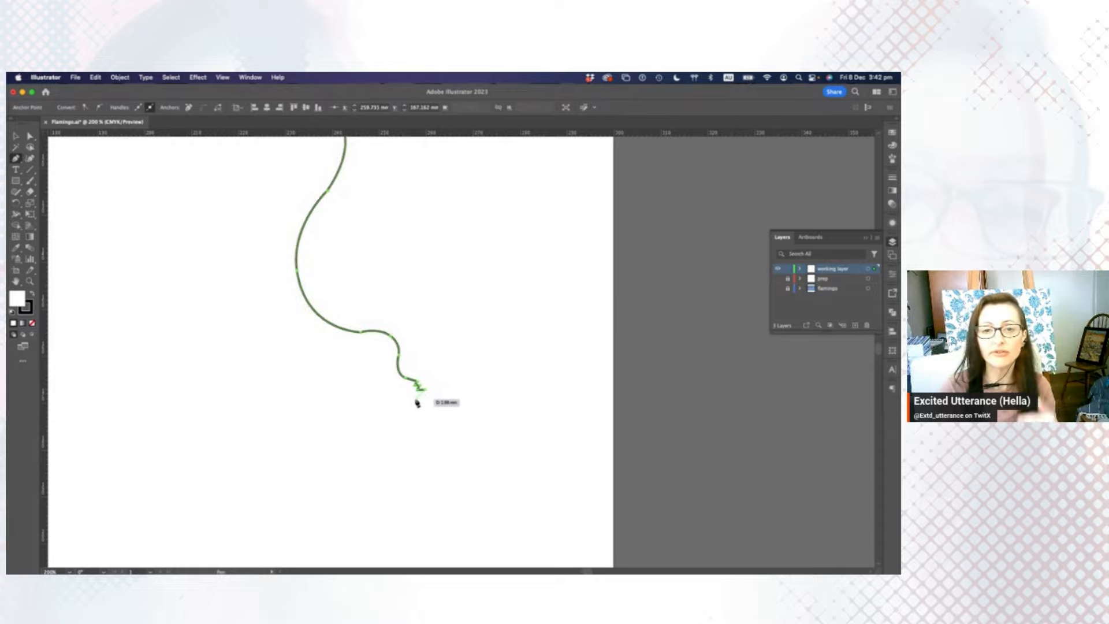
Extend the Pen path with a run of sharp straight zigzags followed by smooth curves, down to about X 279 mm, Y 192 mm.
{"action": "left_click", "coordinate": [416, 398]}
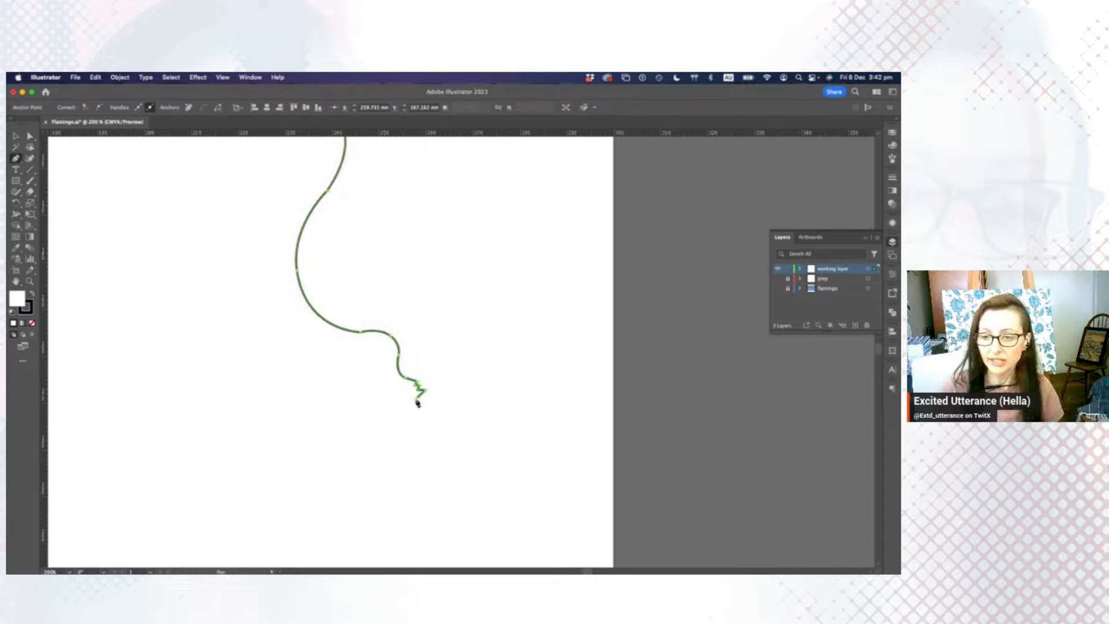
{"action": "left_click", "coordinate": [468, 392]}
{"action": "left_click", "coordinate": [403, 426]}
{"action": "left_click", "coordinate": [430, 423]}
{"action": "left_click", "coordinate": [444, 426]}
{"action": "left_click", "coordinate": [424, 442]}
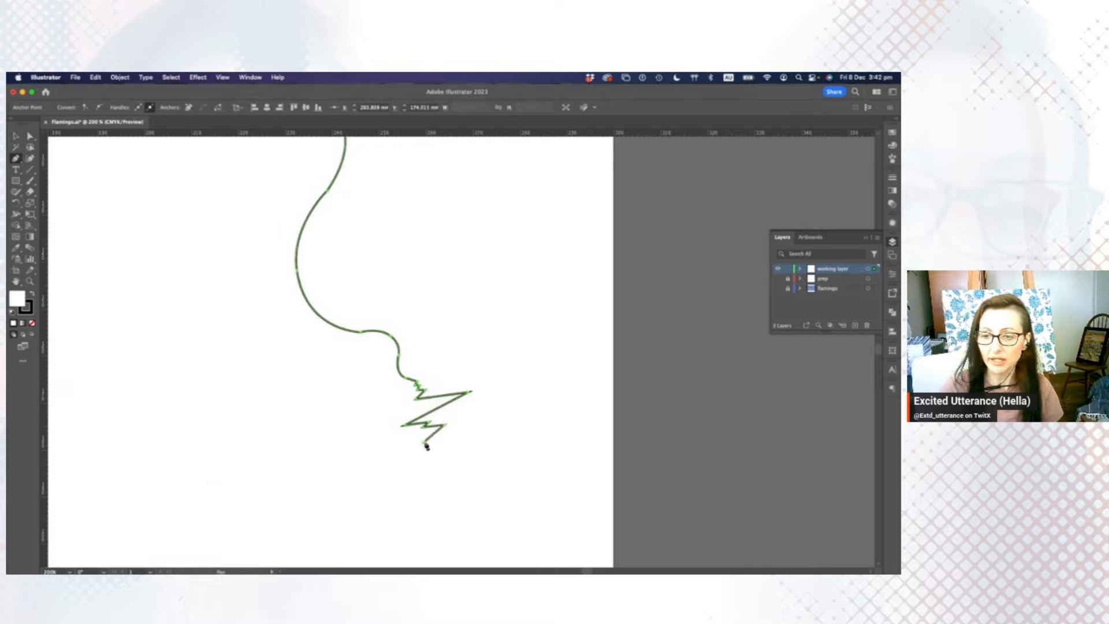
{"action": "left_click", "coordinate": [450, 442]}
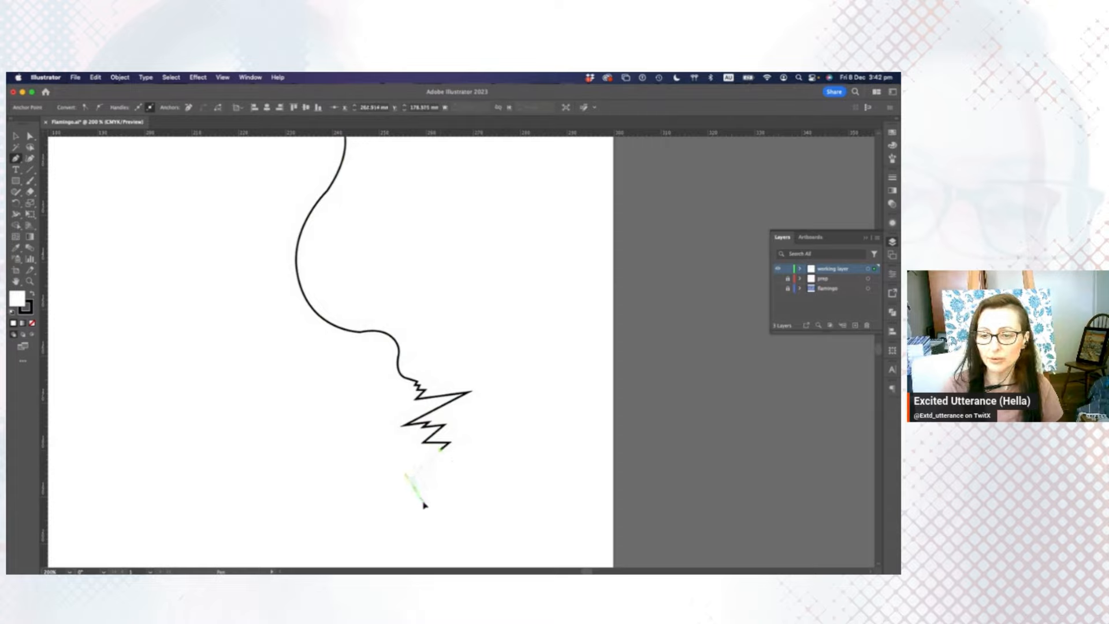
{"action": "left_click_drag", "start_coordinate": [427, 511], "coordinate": [423, 512]}
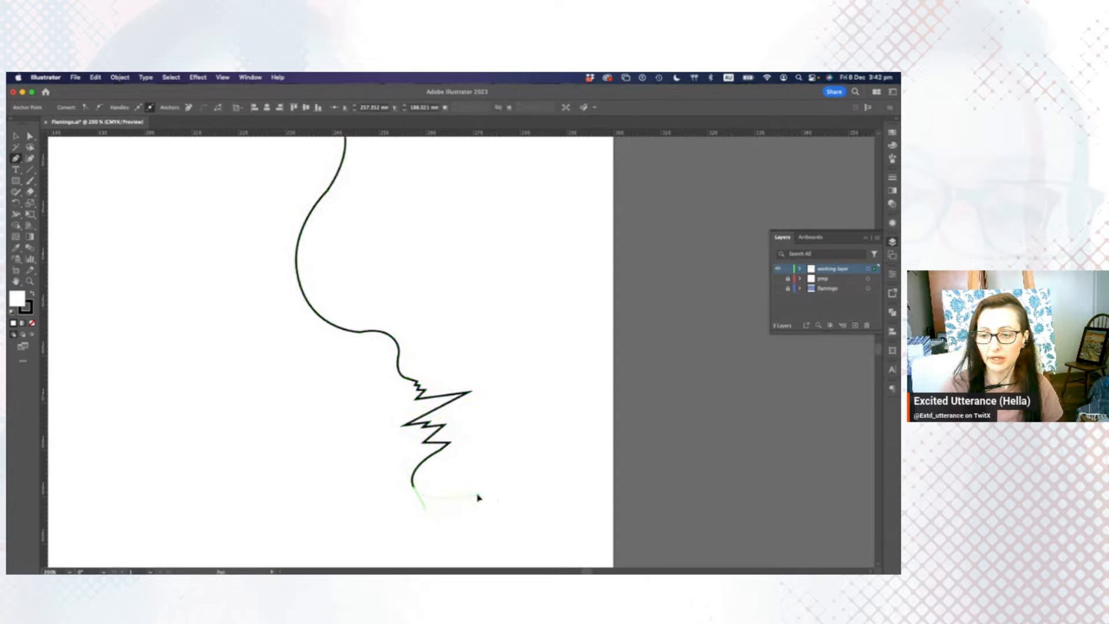
{"action": "left_click_drag", "start_coordinate": [484, 495], "coordinate": [457, 459]}
Retract the outgoing handle of the path's end anchor, working at 100% zoom.
{"action": "key", "text": "space"}
{"action": "key", "text": "super+minus"}
{"action": "key", "text": "super+minus"}
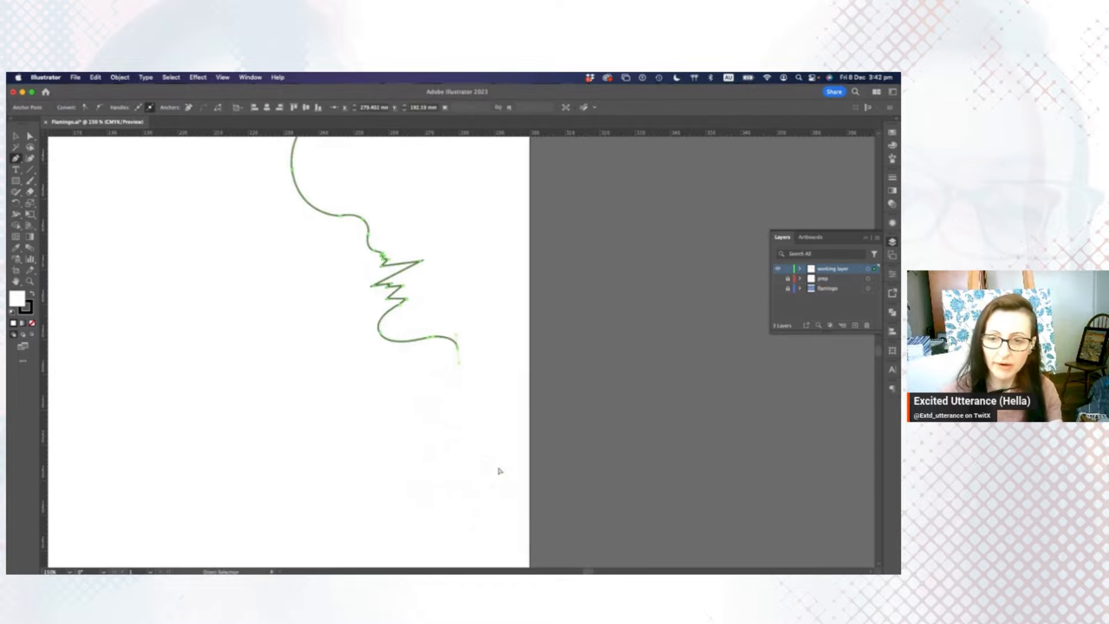
{"action": "key", "text": "space"}
{"action": "left_click_drag", "start_coordinate": [370, 387], "coordinate": [488, 459]}
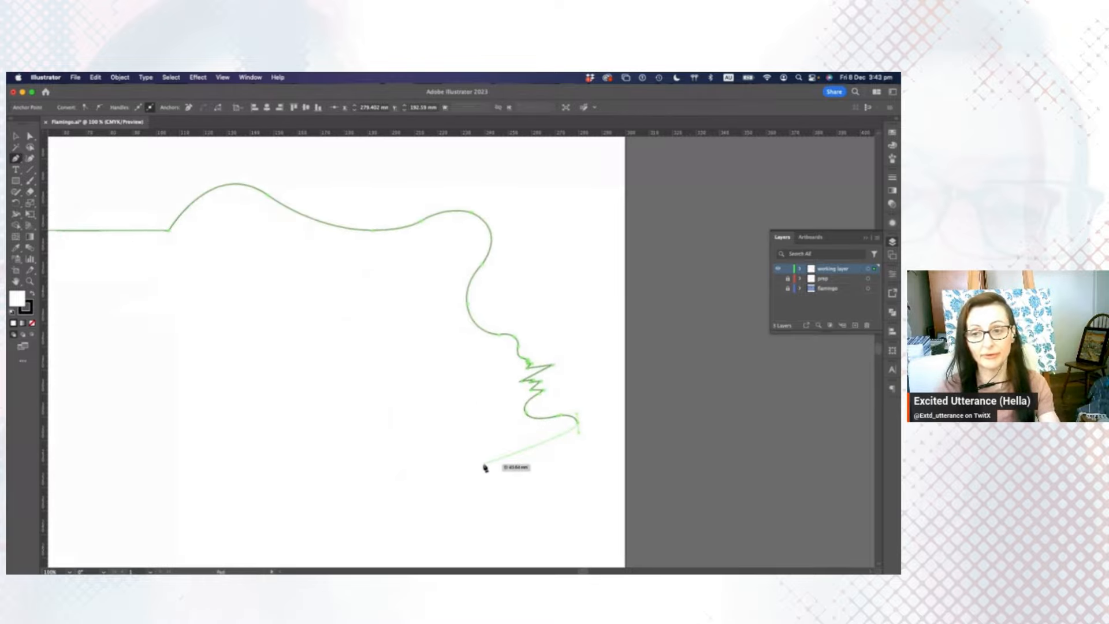
{"action": "key", "text": "space"}
{"action": "left_click_drag", "start_coordinate": [459, 453], "coordinate": [397, 453]}
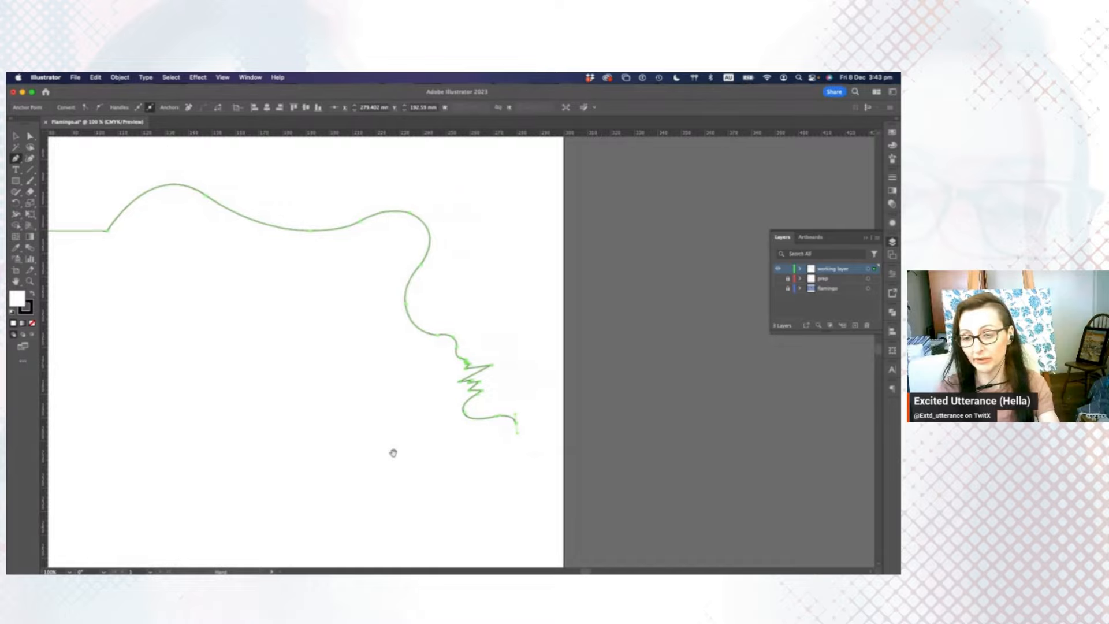
{"action": "left_click", "coordinate": [515, 424]}
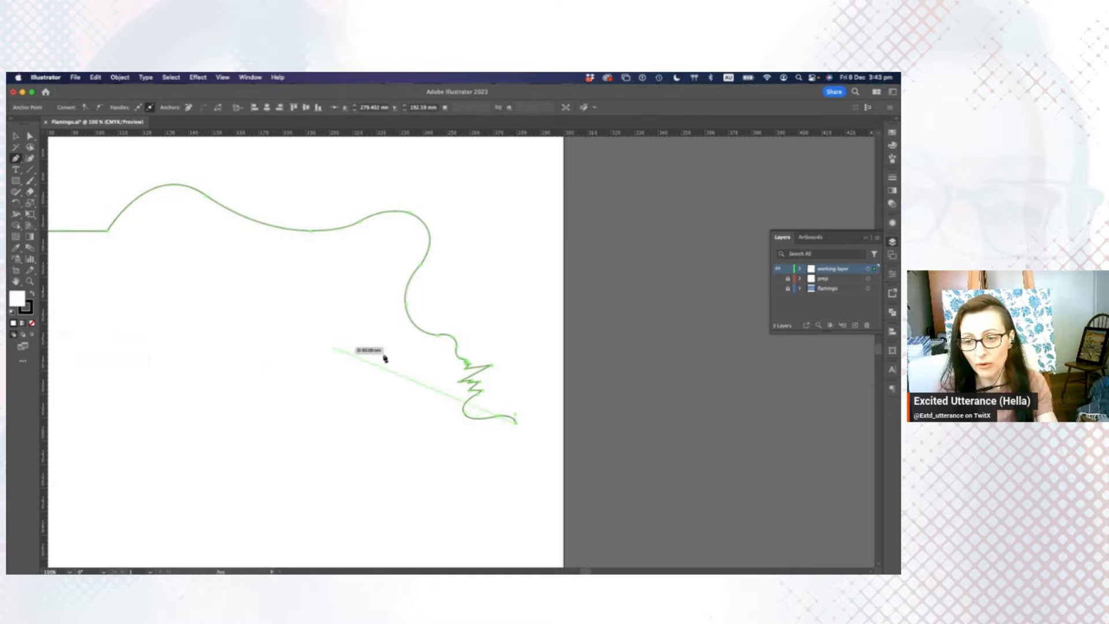
{"action": "left_click_drag", "start_coordinate": [466, 435], "coordinate": [580, 425]}
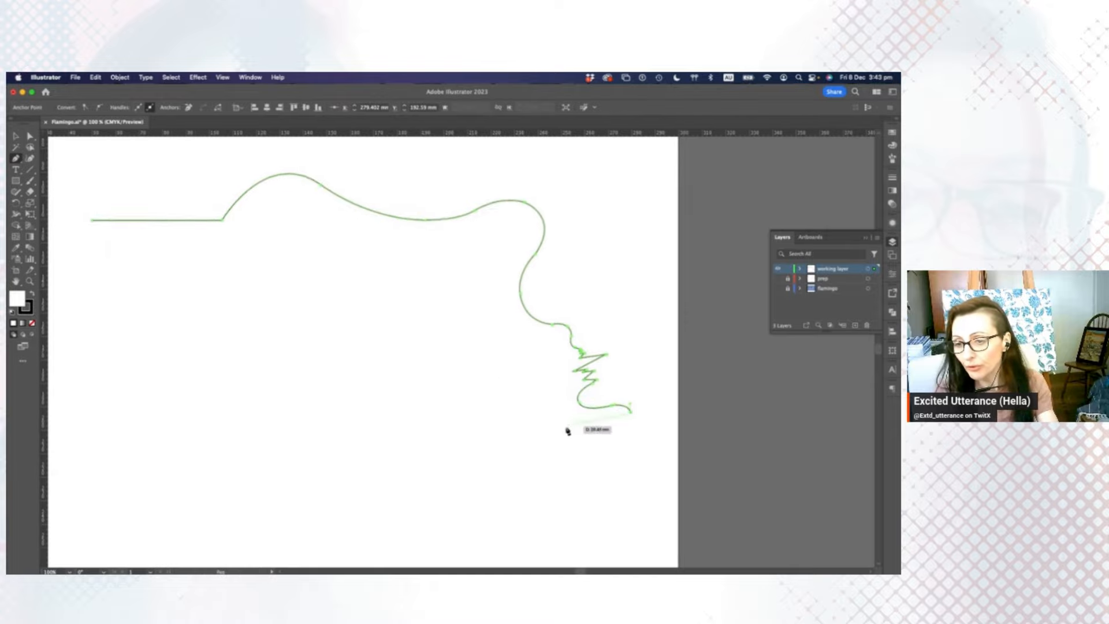
{"action": "key", "text": "Escape"}
{"action": "left_click", "coordinate": [632, 416]}
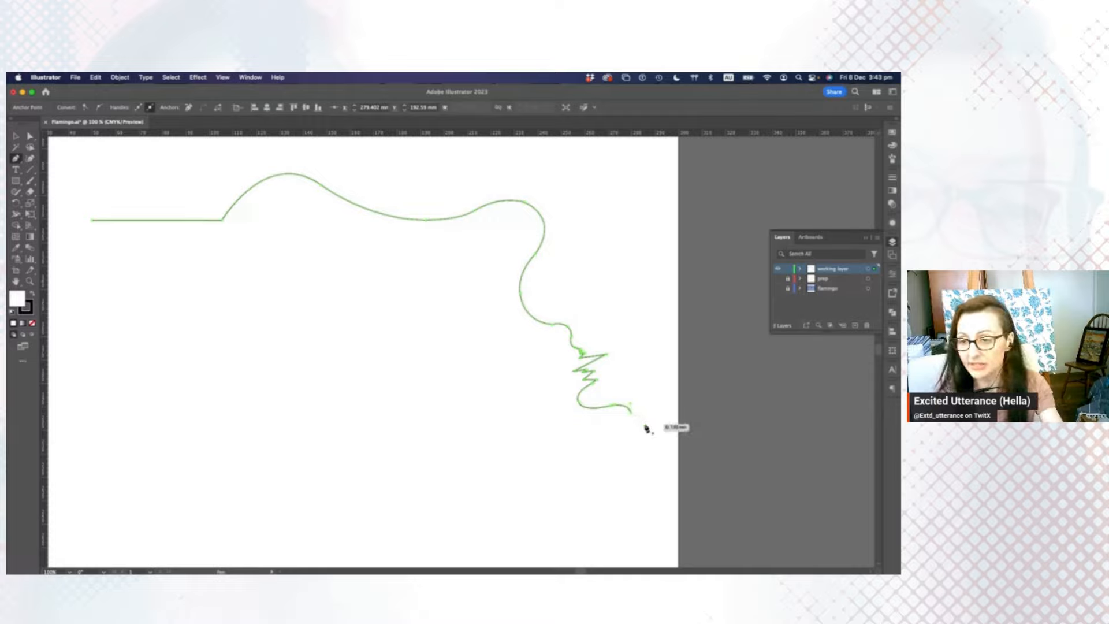
Switch to the Selection tool and deselect the path to end drawing.
{"action": "left_click", "coordinate": [31, 137]}
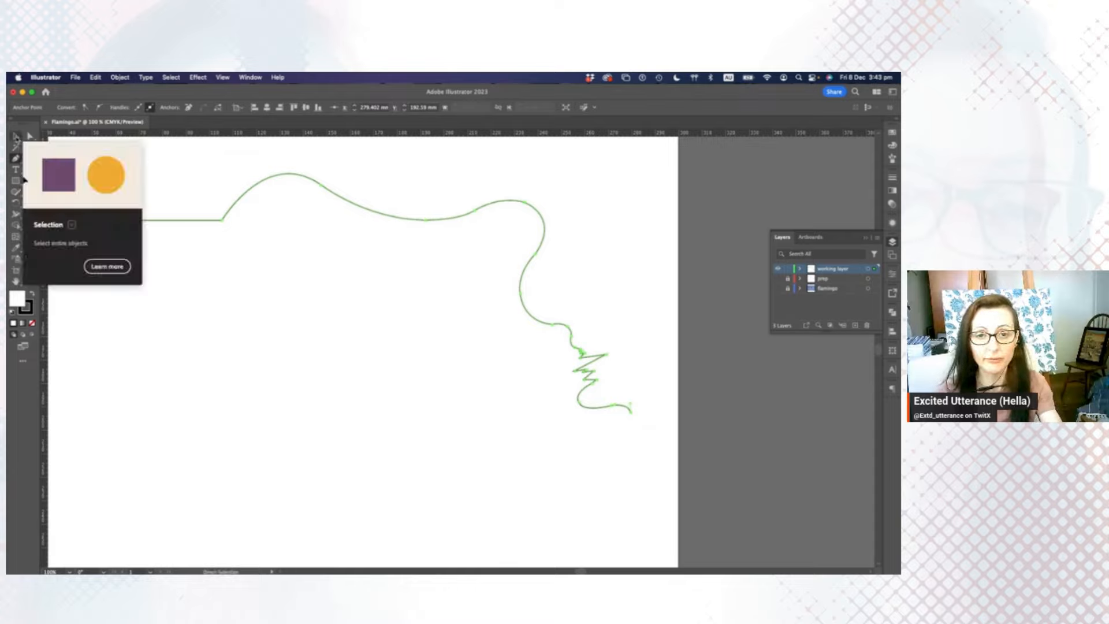
{"action": "left_click", "coordinate": [16, 136]}
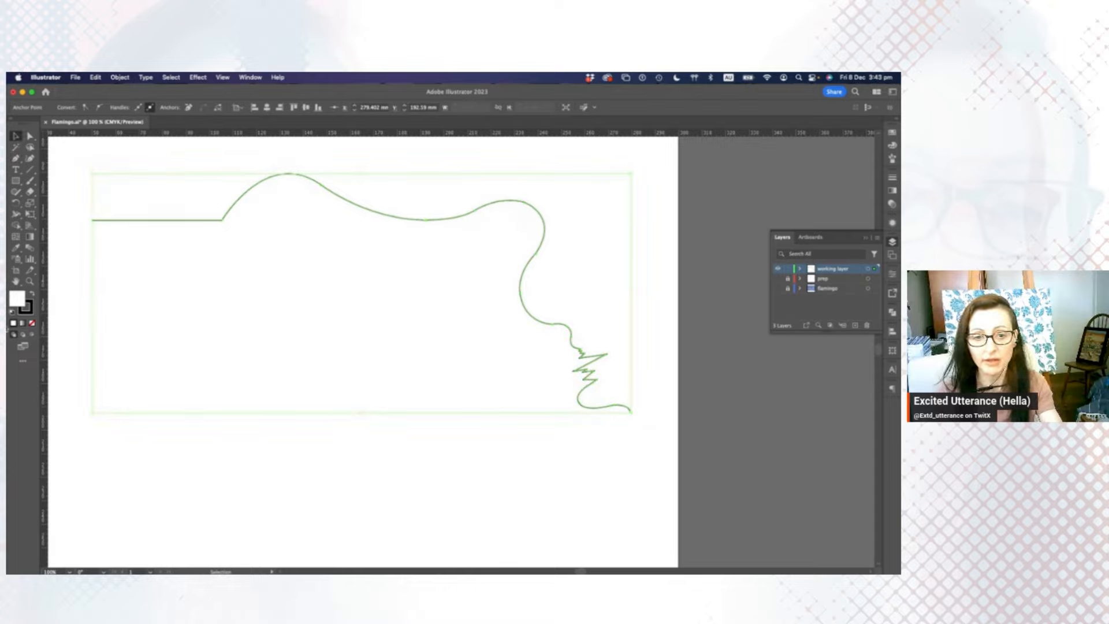
{"action": "left_click", "coordinate": [186, 407]}
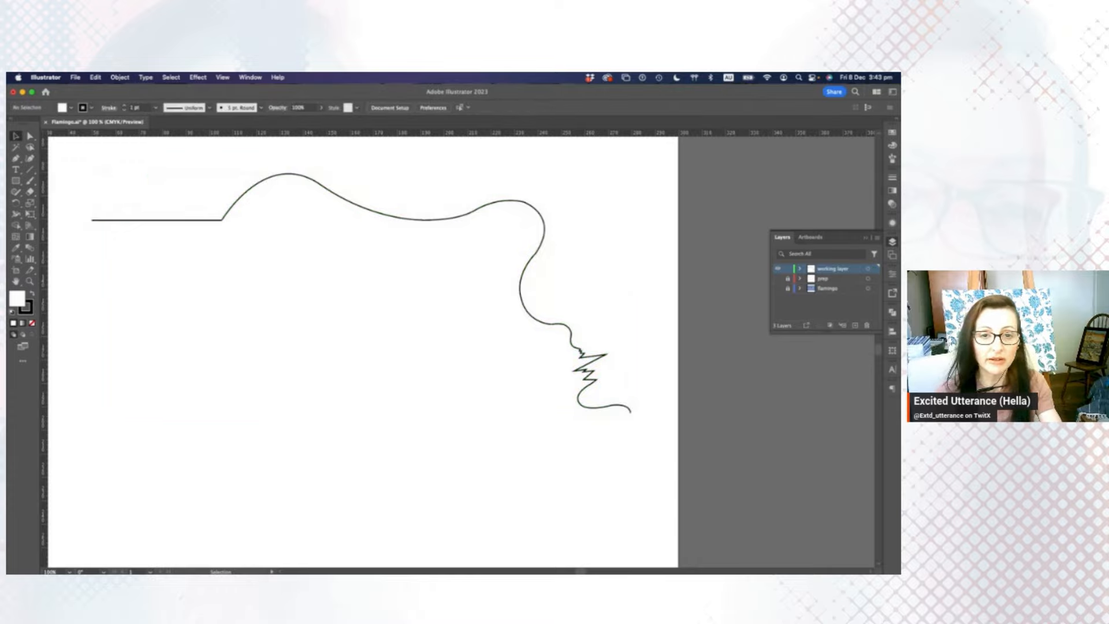
Fill the open path with red FF0000 and deselect it.
{"action": "left_click", "coordinate": [109, 219]}
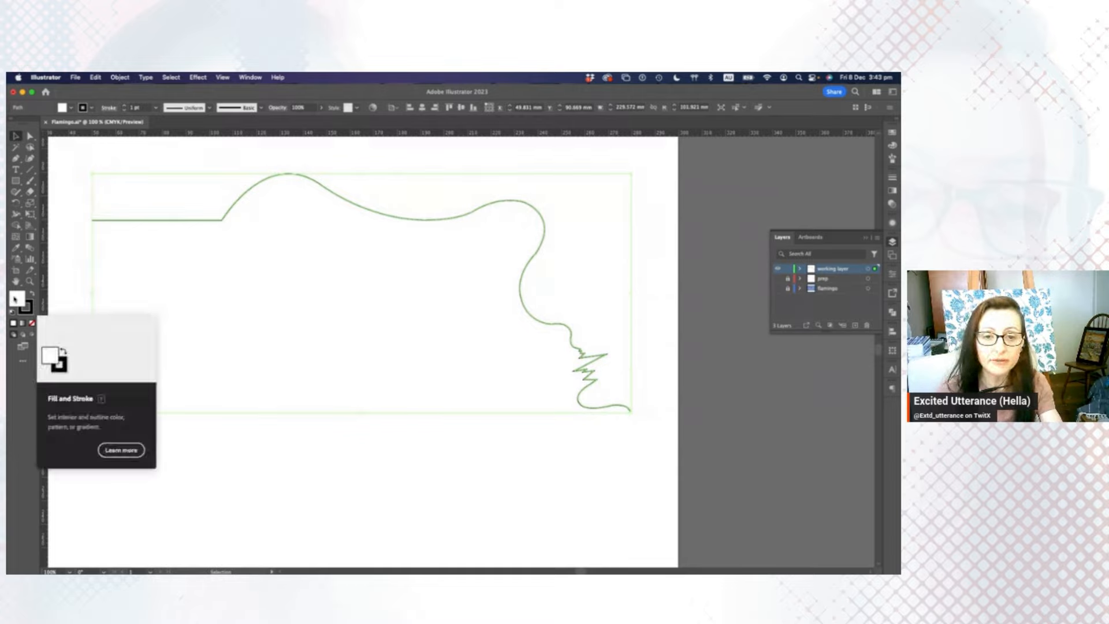
{"action": "double_click", "coordinate": [16, 298]}
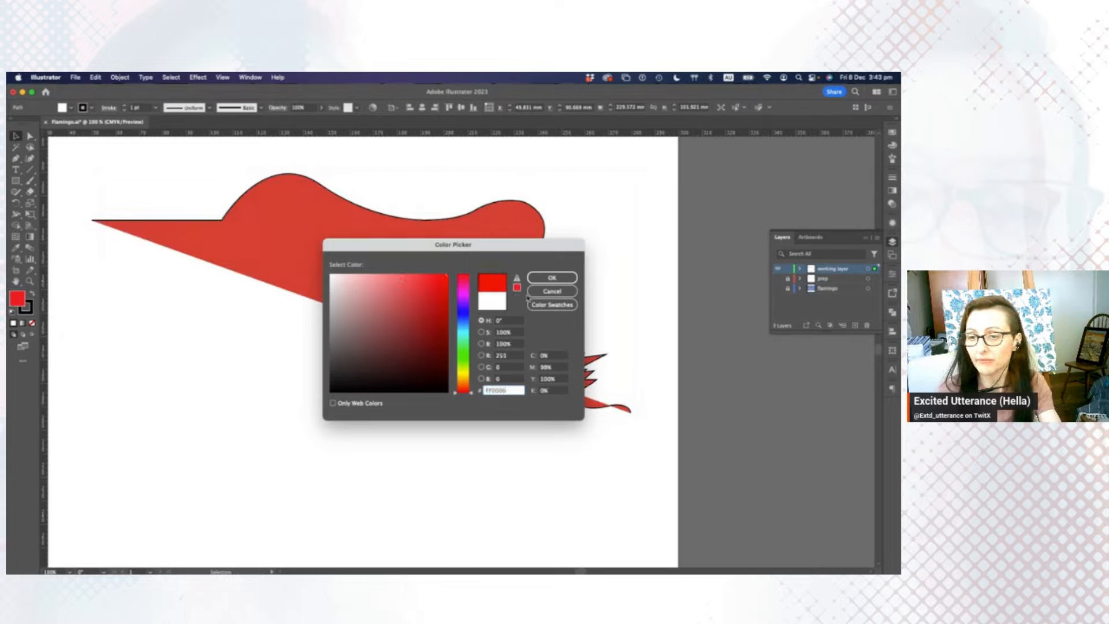
{"action": "left_click", "coordinate": [552, 278]}
{"action": "left_click", "coordinate": [299, 433]}
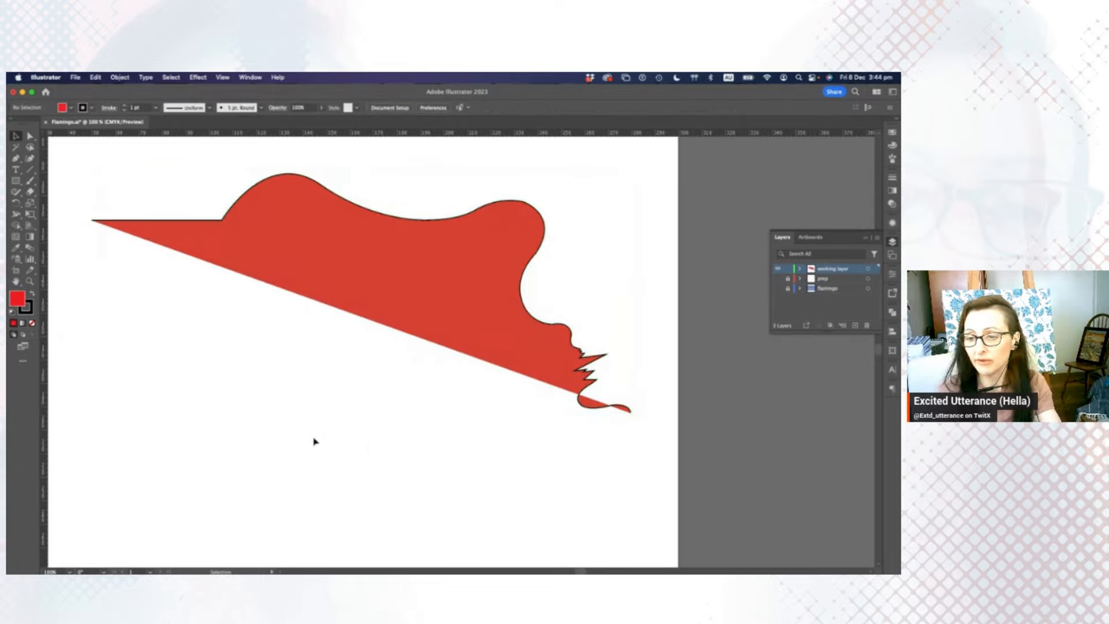
Set the red path's fill to None and deselect it.
{"action": "left_click", "coordinate": [375, 286]}
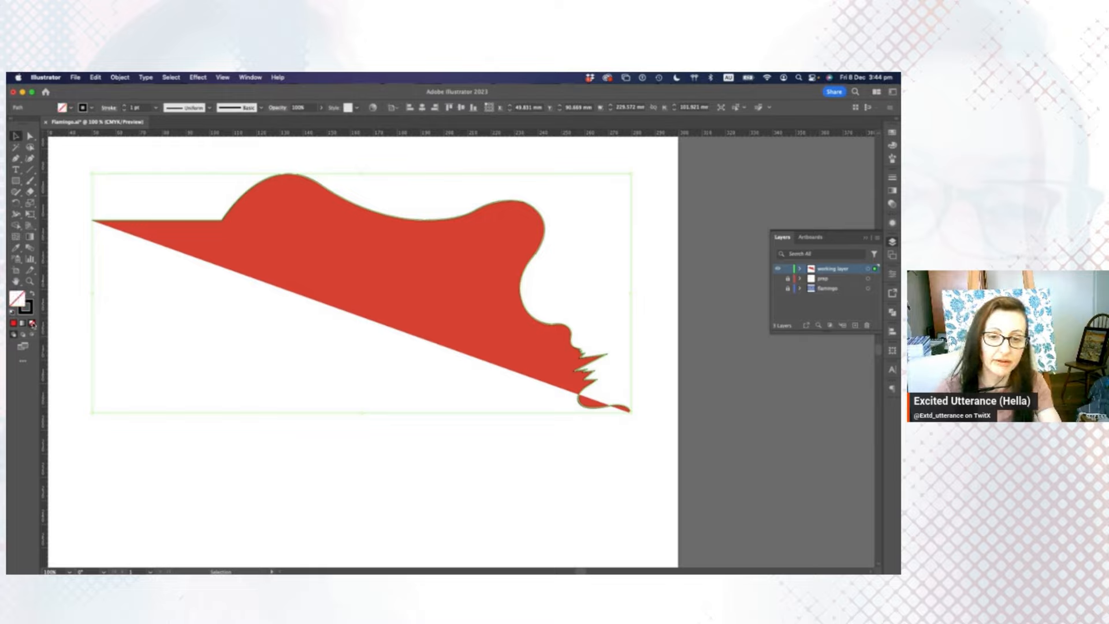
{"action": "left_click", "coordinate": [32, 324]}
{"action": "left_click", "coordinate": [260, 445]}
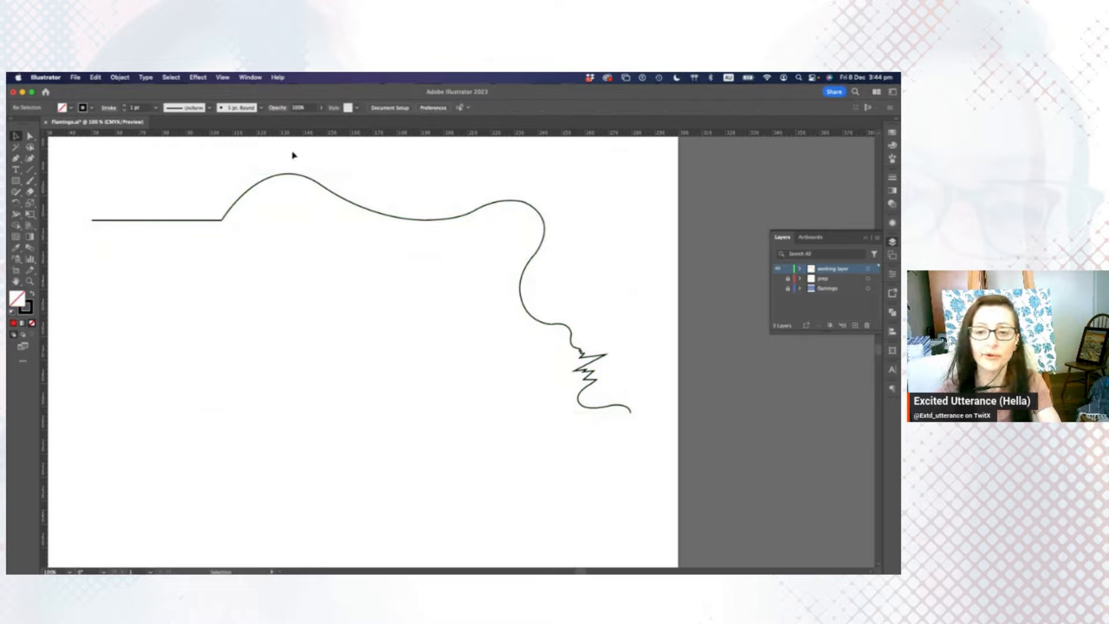
Resume the path from its lower end anchor with the Pen tool and add a vertical segment down to about Y 202 mm.
{"action": "left_click", "coordinate": [277, 178]}
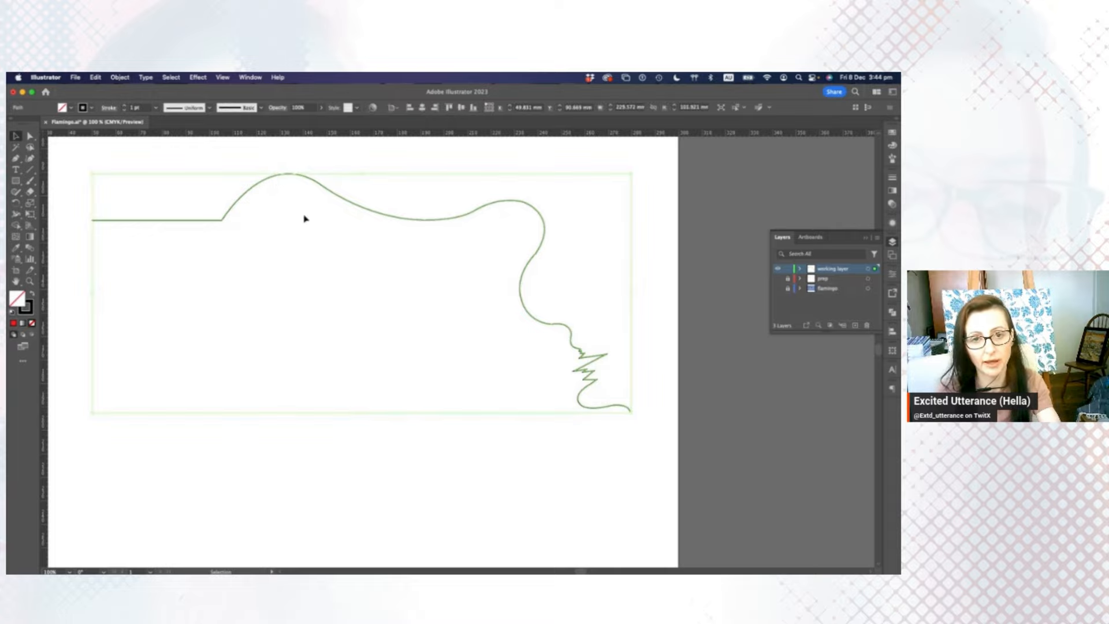
{"action": "left_click", "coordinate": [16, 158]}
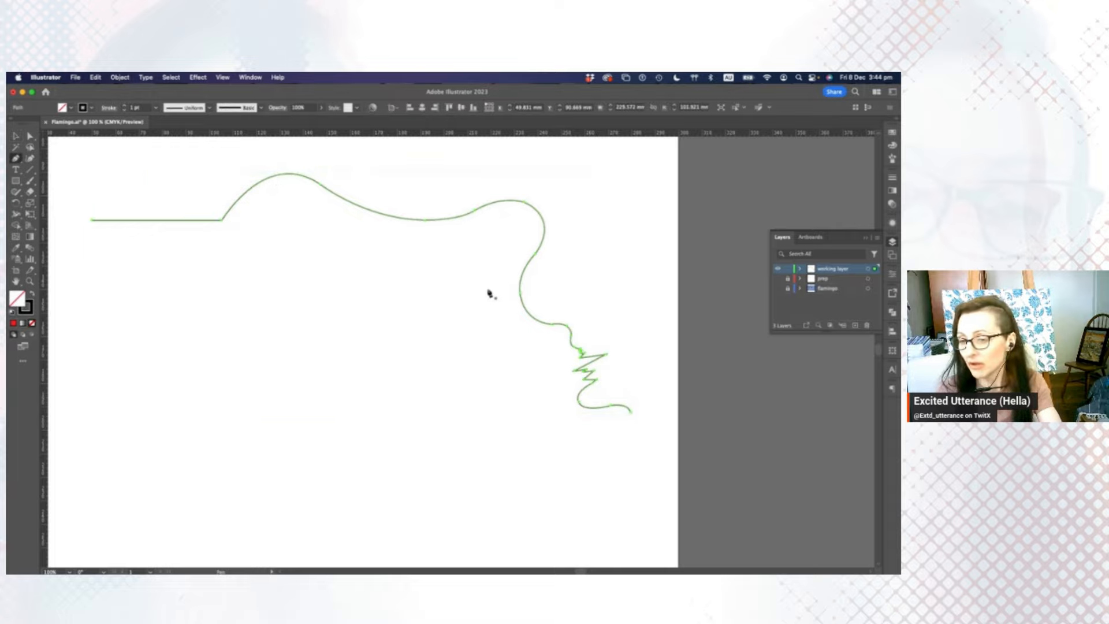
{"action": "left_click", "coordinate": [632, 414]}
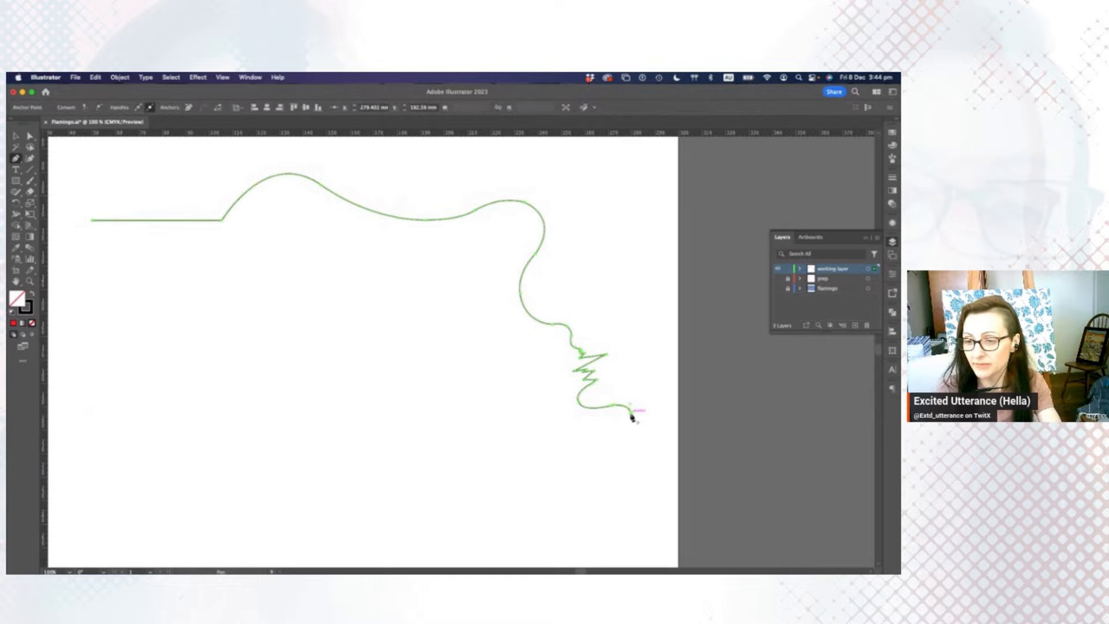
{"action": "left_click", "coordinate": [632, 436]}
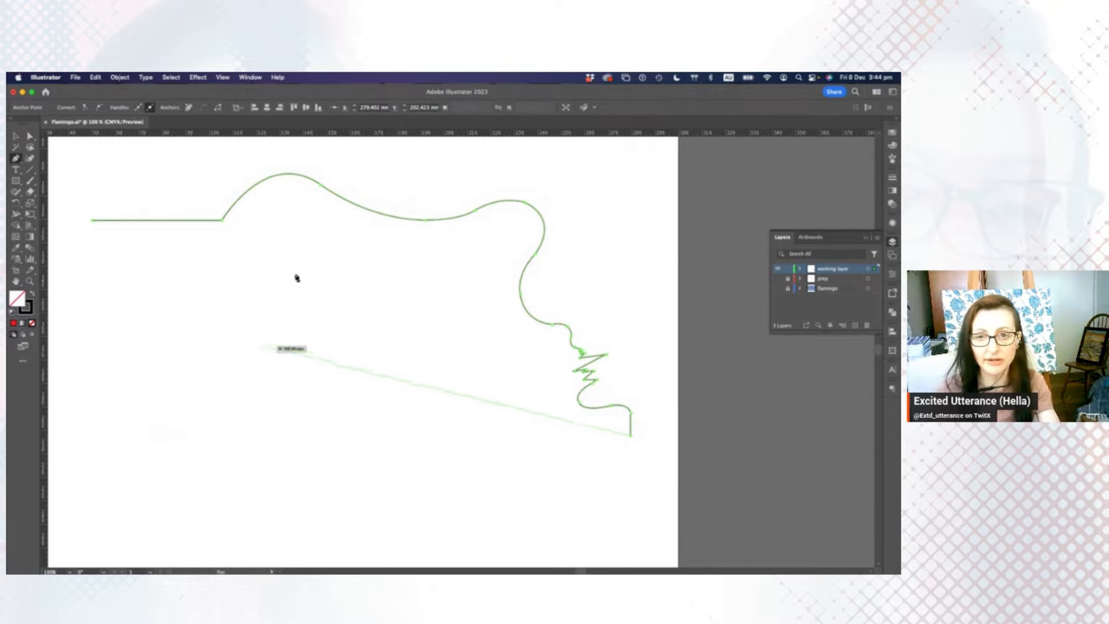
{"action": "left_click", "coordinate": [250, 77]}
{"action": "scroll", "coordinate": [299, 500], "scroll_direction": "down", "scroll_amount": 3}
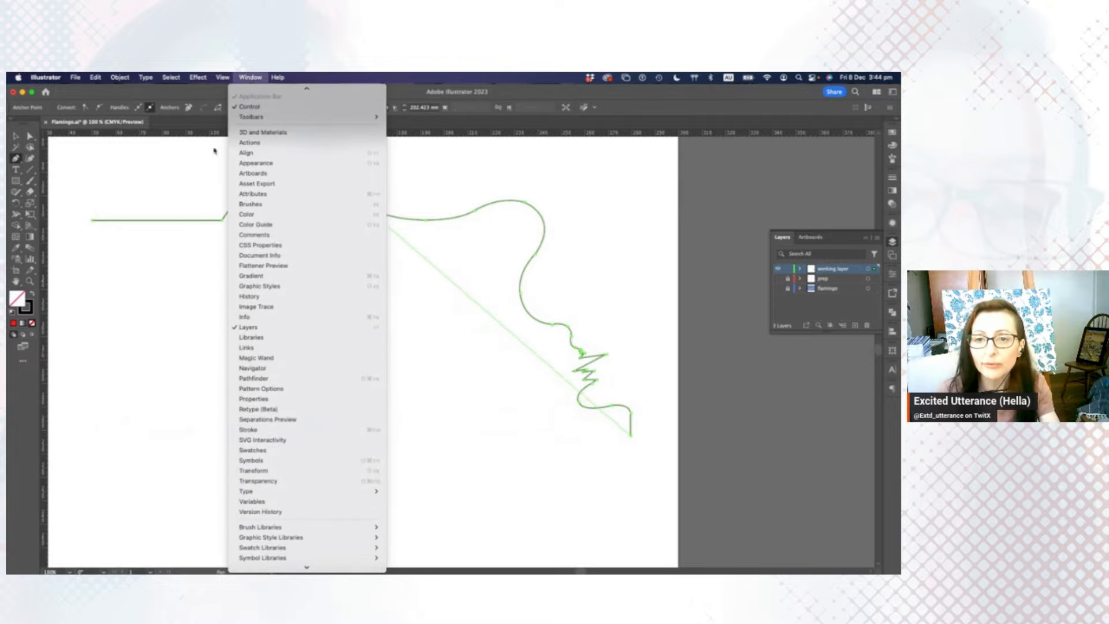
{"action": "mouse_move", "coordinate": [223, 77]}
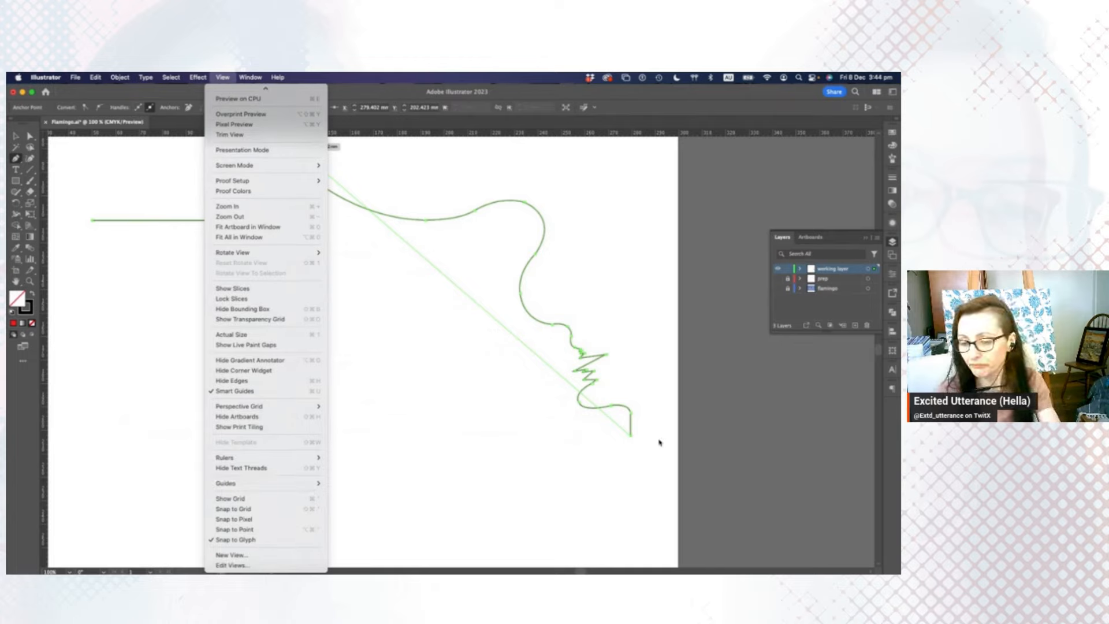
Undo the short vertical segment at the path's lower end.
{"action": "key", "text": "super+z"}
{"action": "left_click", "coordinate": [634, 446]}
{"action": "key", "text": "super+z"}
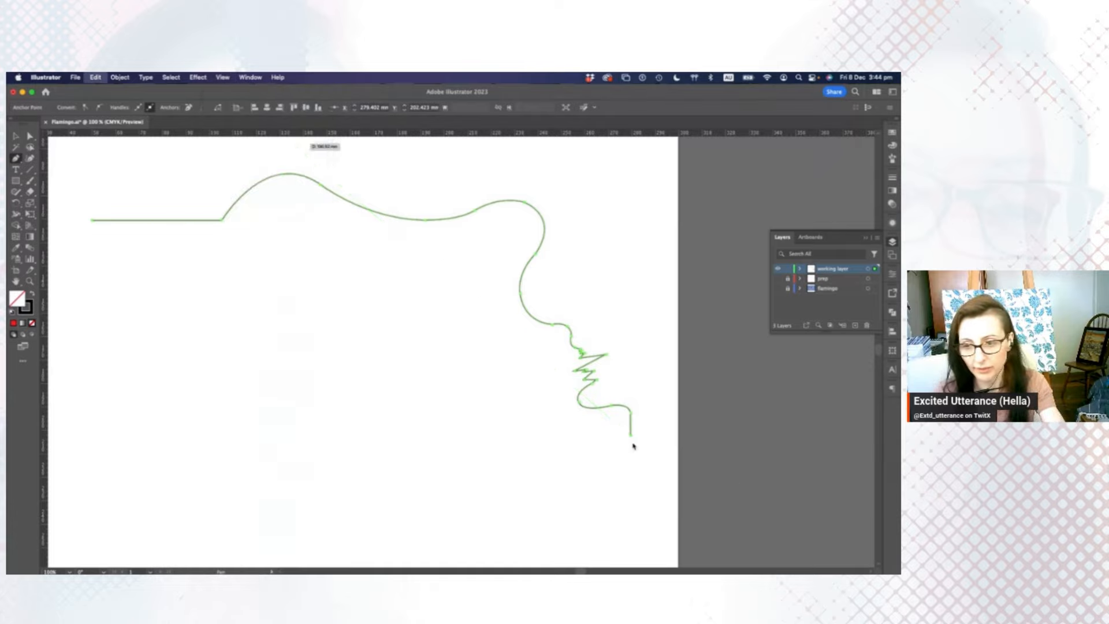
{"action": "key", "text": "super+z"}
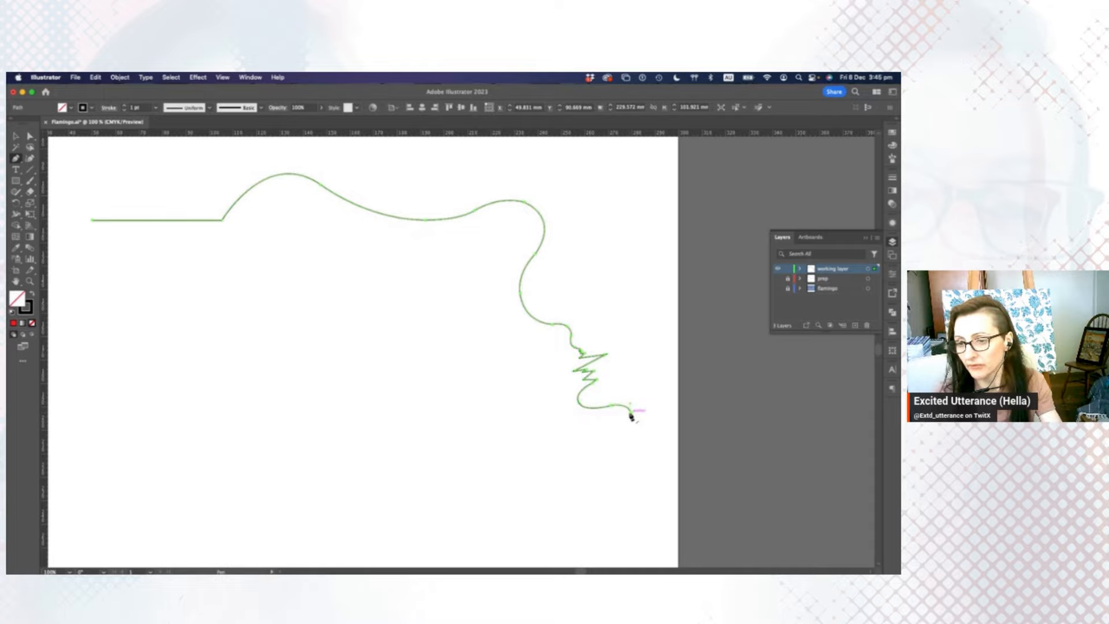
Continue from the end anchor with a vertical segment to about Y 211 mm and a horizontal one back to about X 50 mm.
{"action": "left_click", "coordinate": [630, 413]}
{"action": "left_click", "coordinate": [630, 456]}
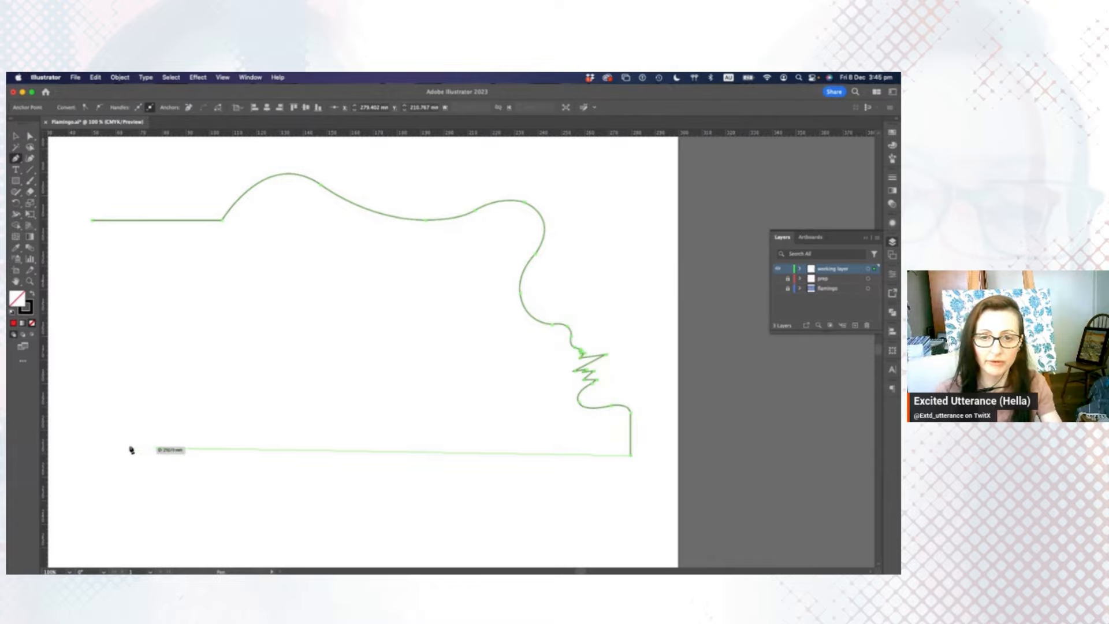
{"action": "left_click", "coordinate": [91, 455]}
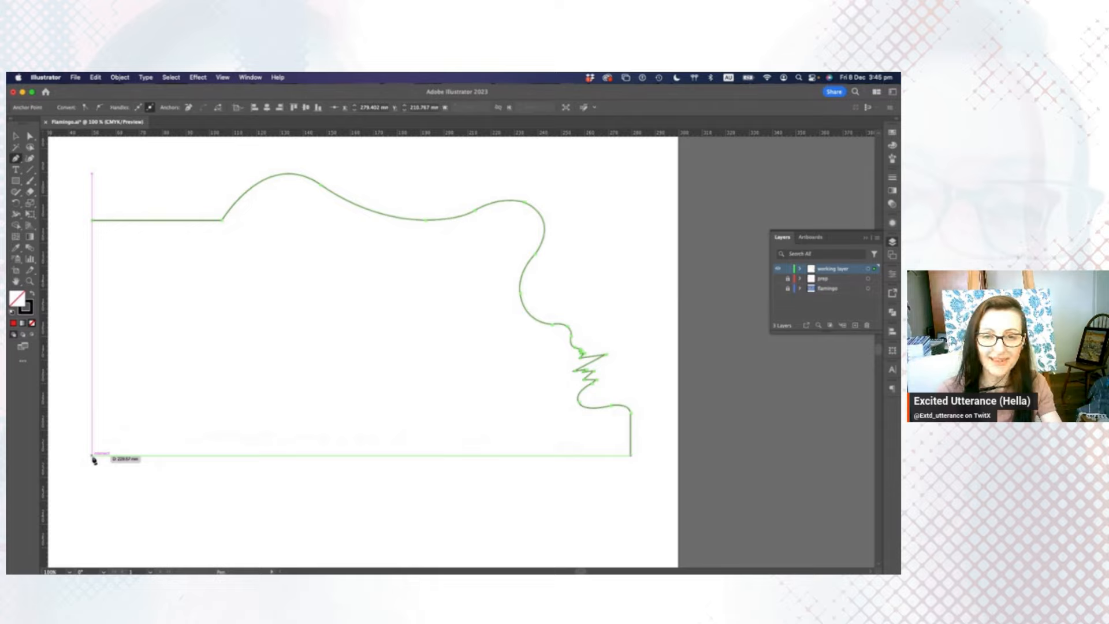
{"action": "left_click", "coordinate": [92, 456]}
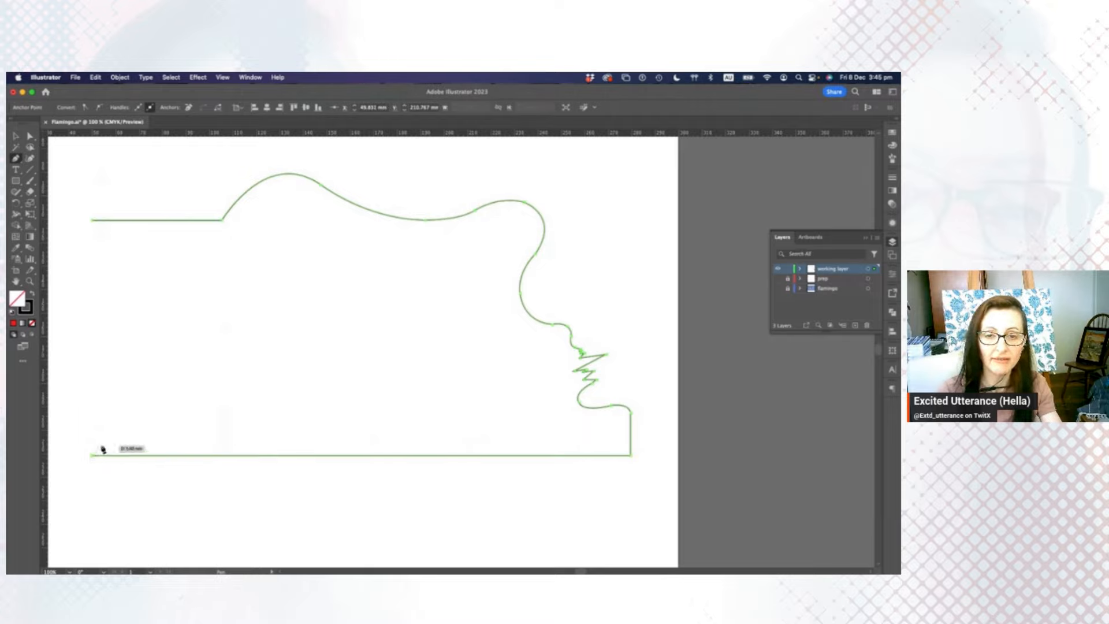
Close the path with a vertical segment up to its start anchor and deselect it.
{"action": "left_click", "coordinate": [91, 221]}
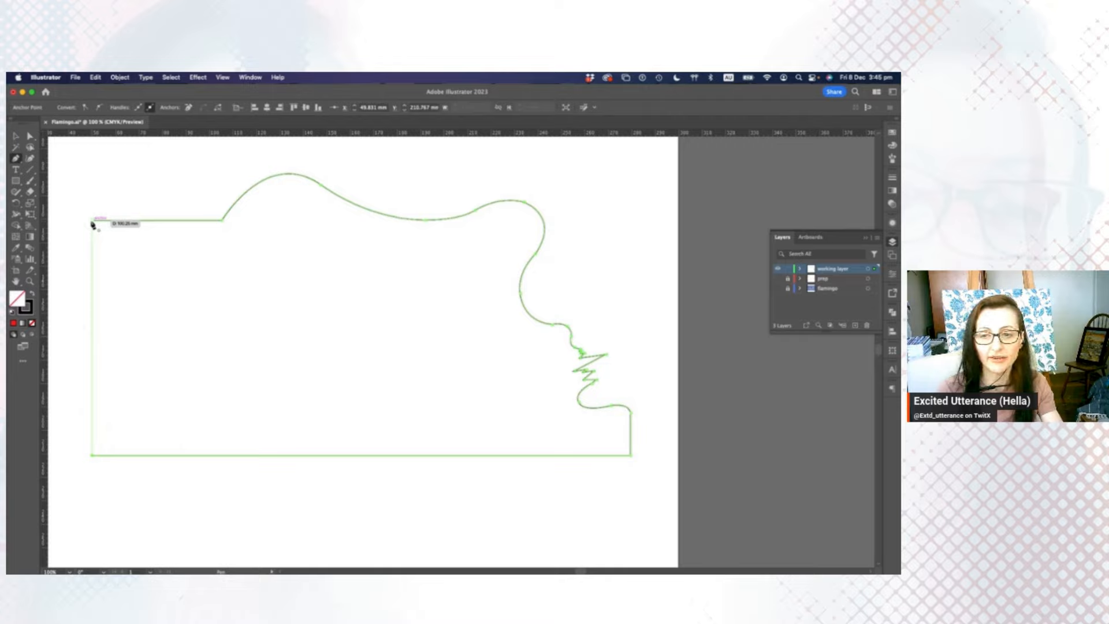
{"action": "left_click", "coordinate": [92, 223]}
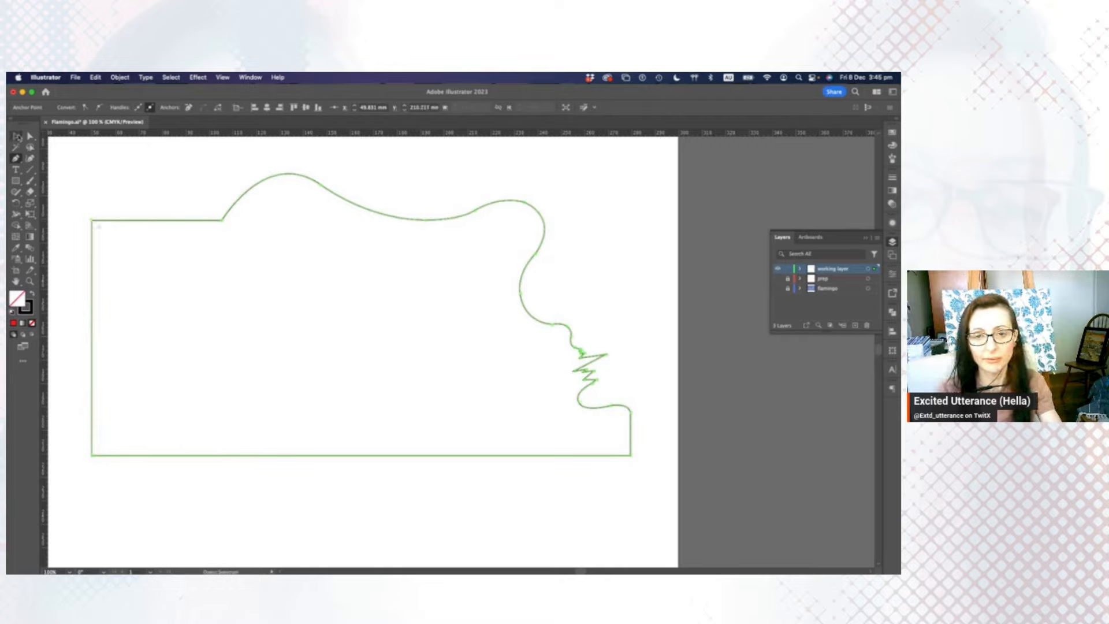
{"action": "left_click", "coordinate": [18, 136]}
{"action": "left_click", "coordinate": [73, 214]}
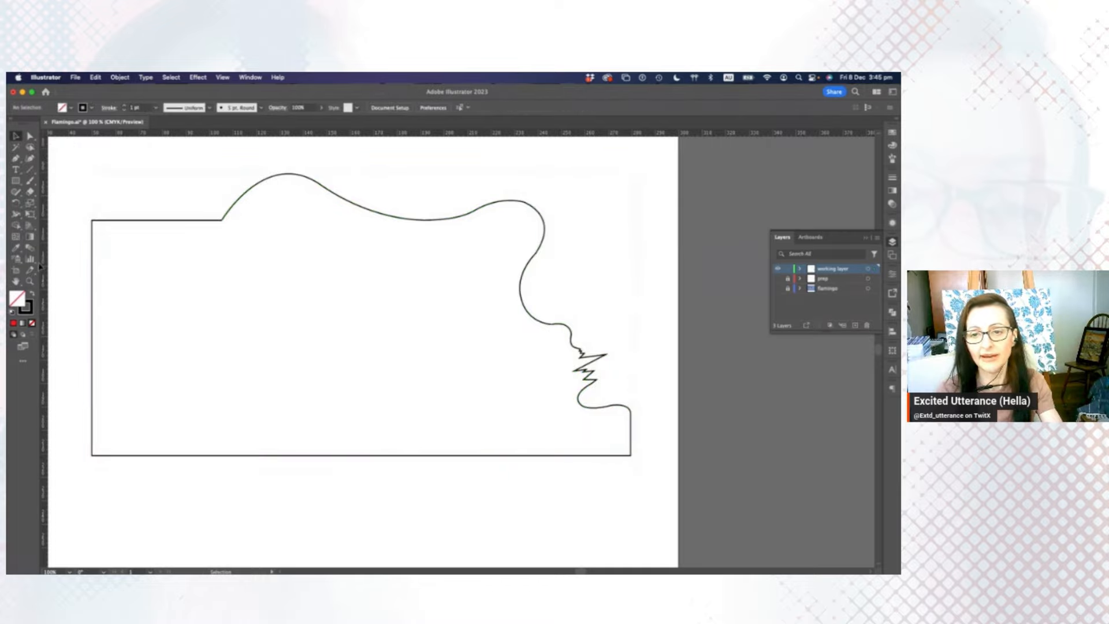
Fill the closed shape with red FF0000 and deselect it.
{"action": "left_click", "coordinate": [102, 221]}
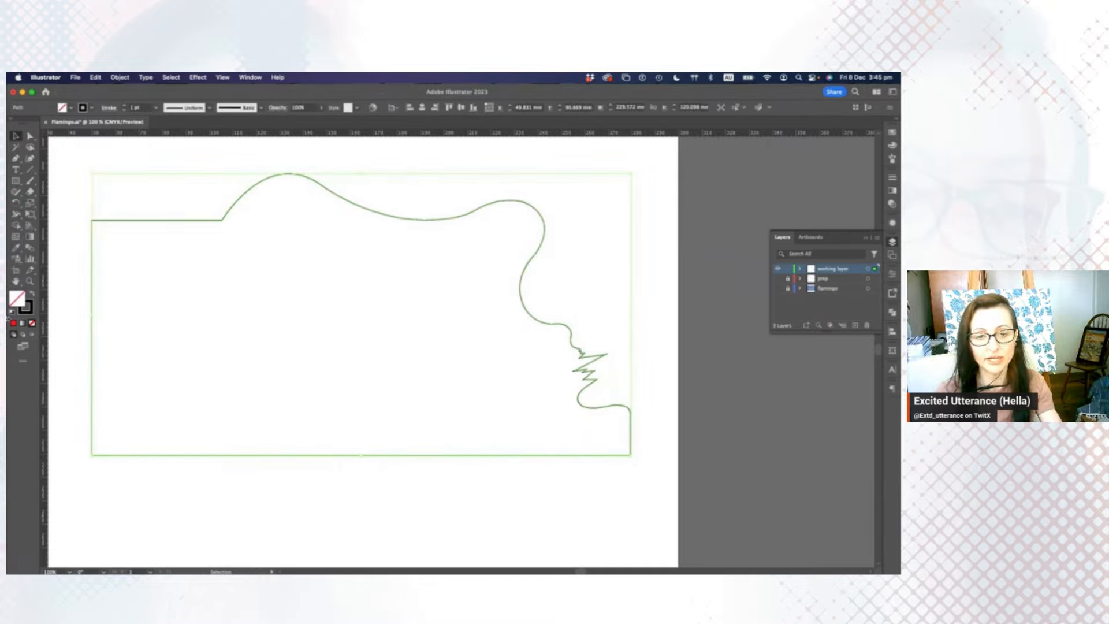
{"action": "left_click", "coordinate": [13, 323]}
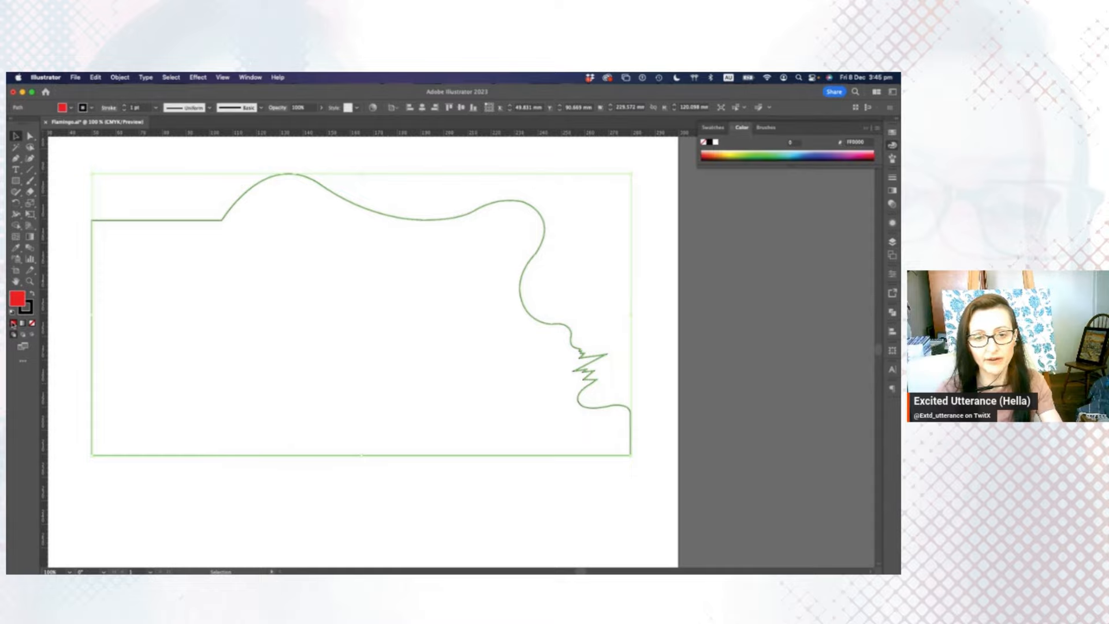
{"action": "left_click", "coordinate": [133, 489]}
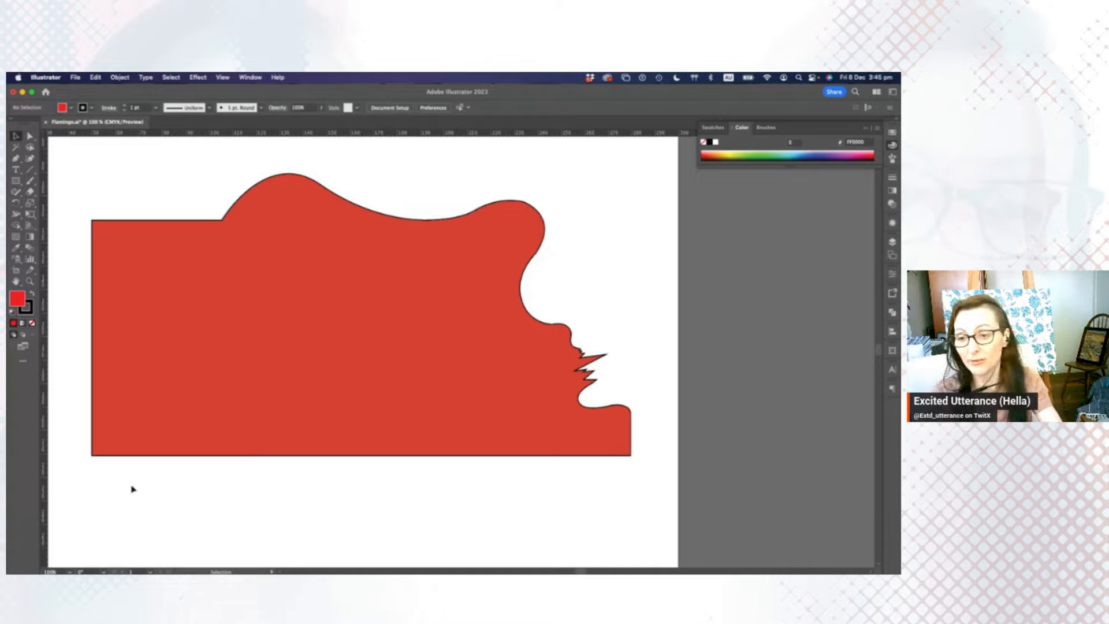
Delete the red-filled practice shape from the artboard.
{"action": "left_click", "coordinate": [338, 436]}
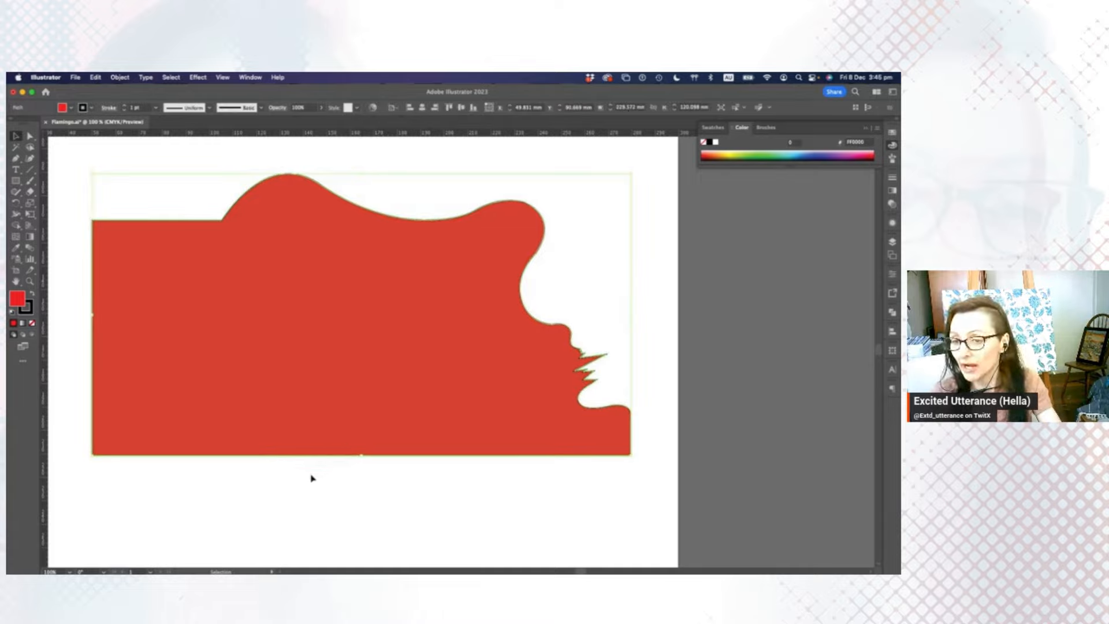
{"action": "left_click", "coordinate": [312, 479]}
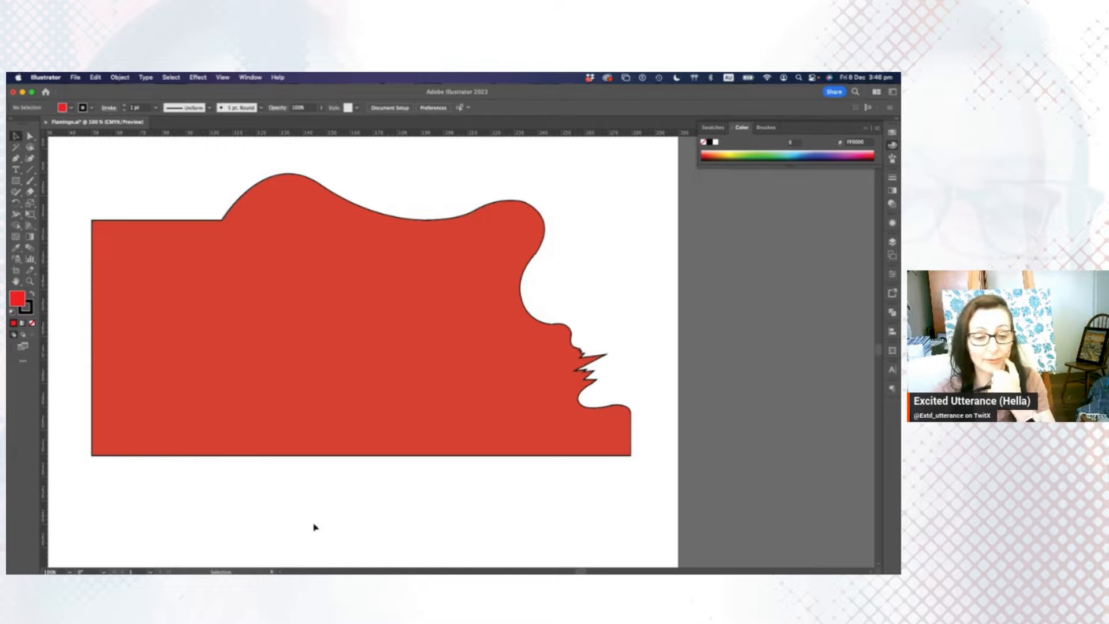
{"action": "left_click", "coordinate": [520, 368]}
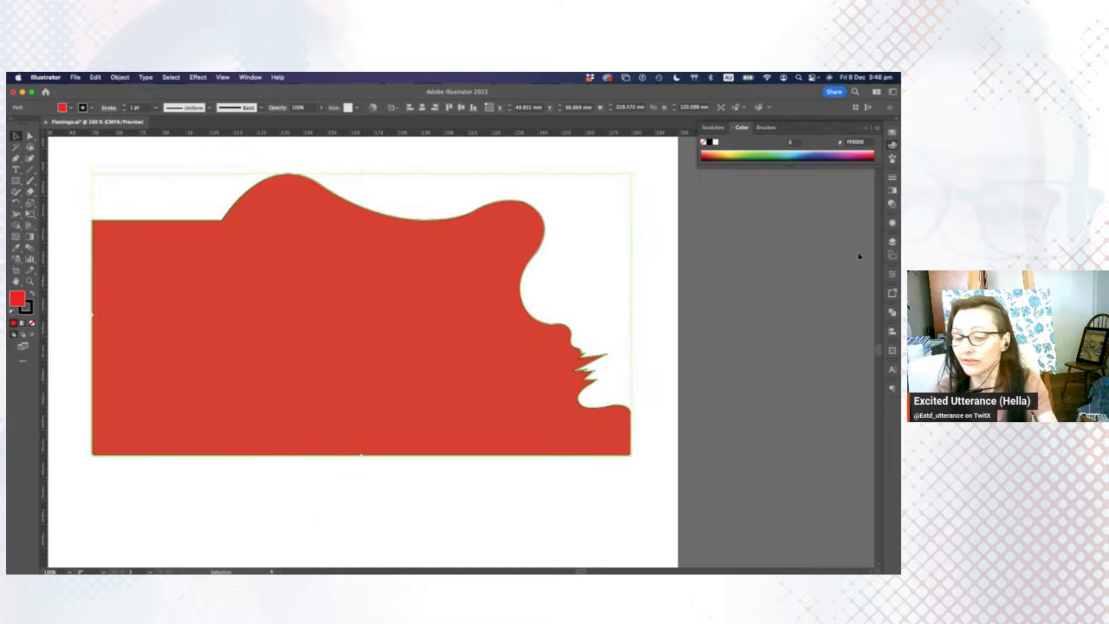
{"action": "key", "text": "Delete"}
Hide the working layer and show the flamingo layer with the reference photo.
{"action": "left_click", "coordinate": [892, 242]}
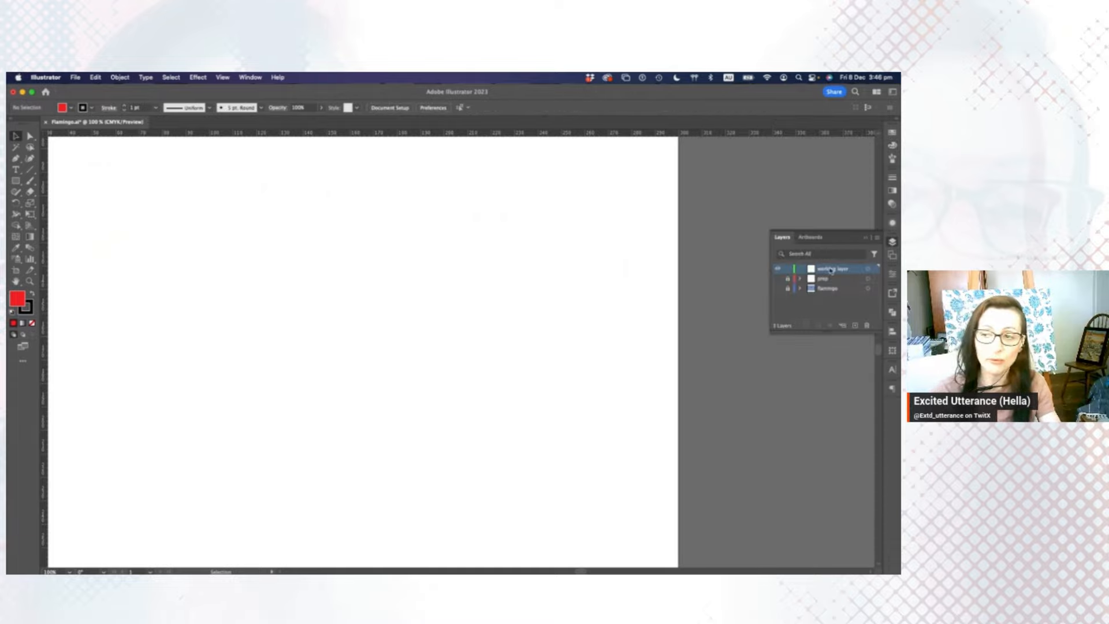
{"action": "left_click", "coordinate": [778, 269]}
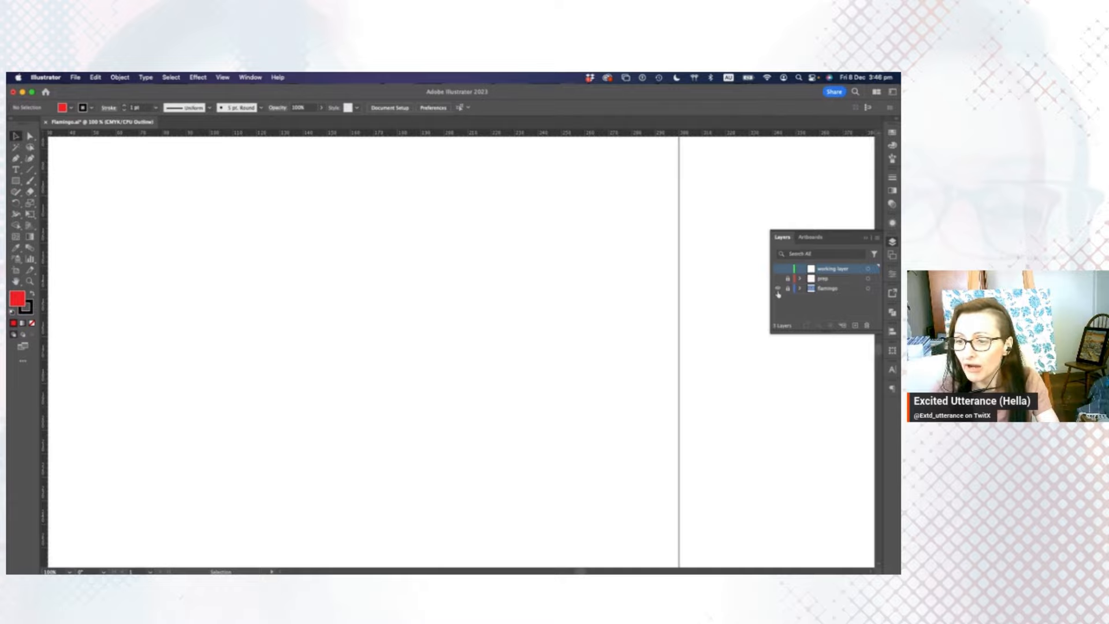
{"action": "left_click", "coordinate": [777, 288]}
{"action": "mouse_move", "coordinate": [487, 379]}
{"action": "left_mouse_down"}
{"action": "mouse_move", "coordinate": [547, 401]}
{"action": "mouse_move", "coordinate": [598, 387]}
{"action": "mouse_move", "coordinate": [604, 404]}
{"action": "left_mouse_up"}
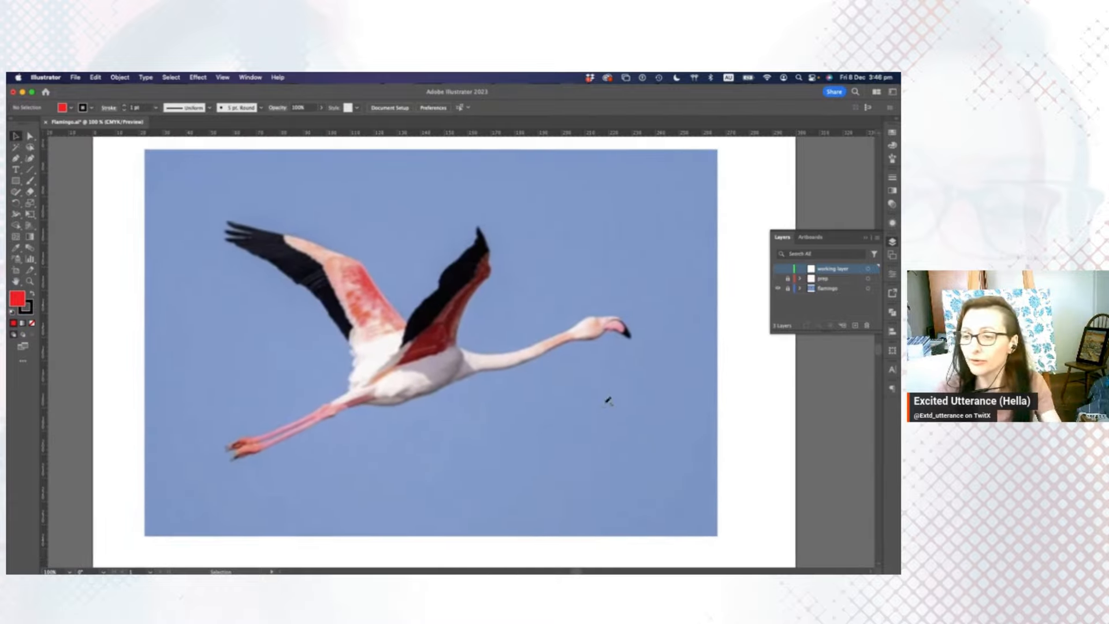
Examine the prep layer's finished outline over the flamingo photo and on its own, and hide both layers.
{"action": "left_click", "coordinate": [802, 312]}
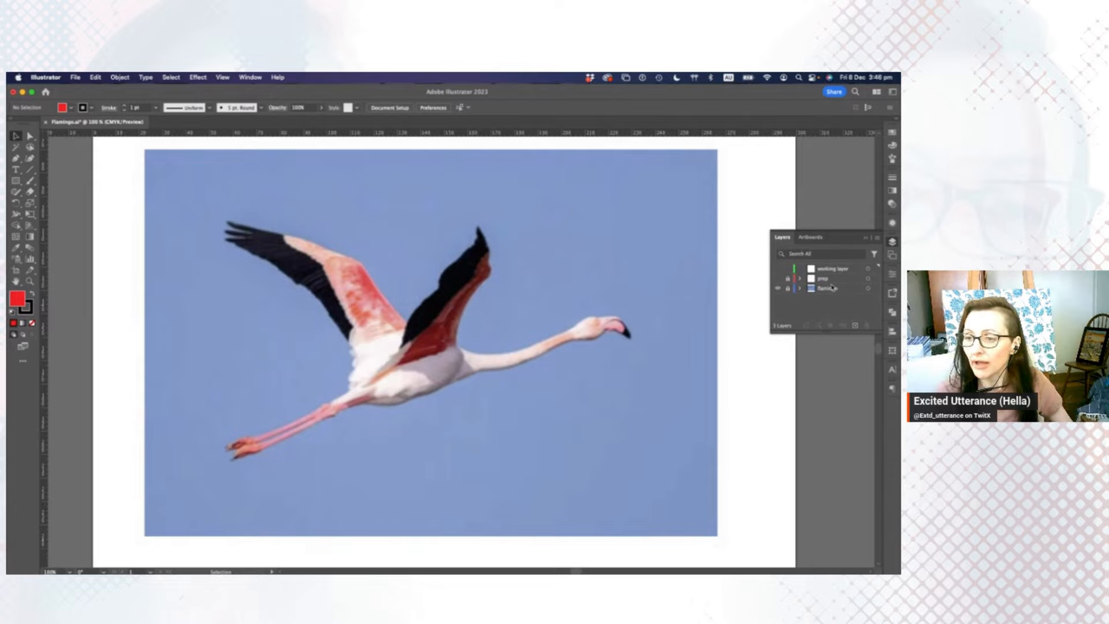
{"action": "left_click", "coordinate": [778, 279]}
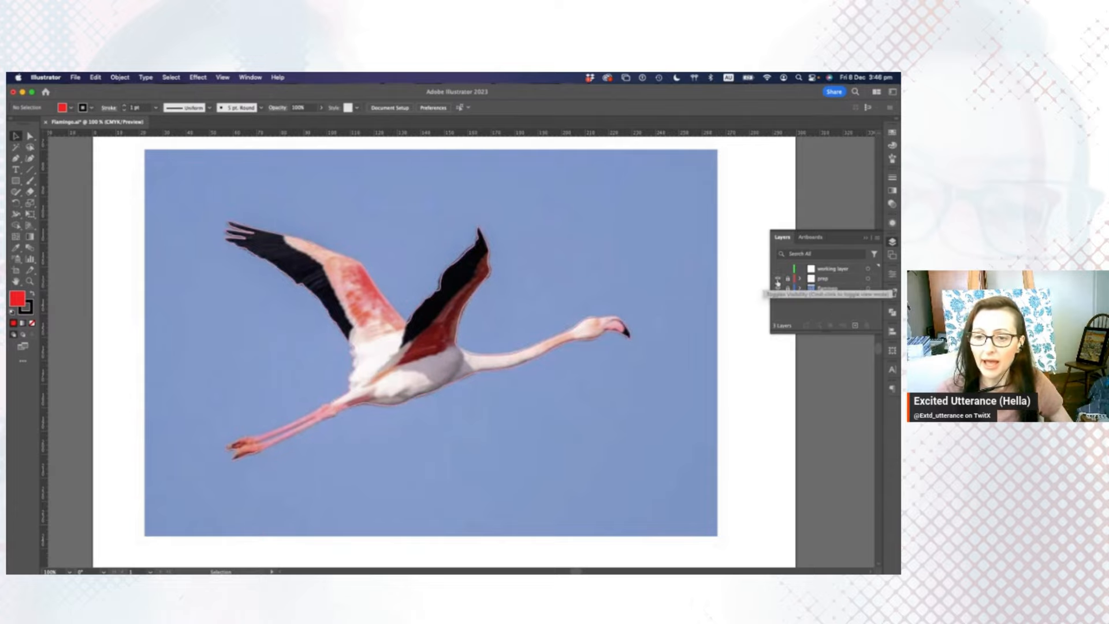
{"action": "left_click", "coordinate": [777, 289]}
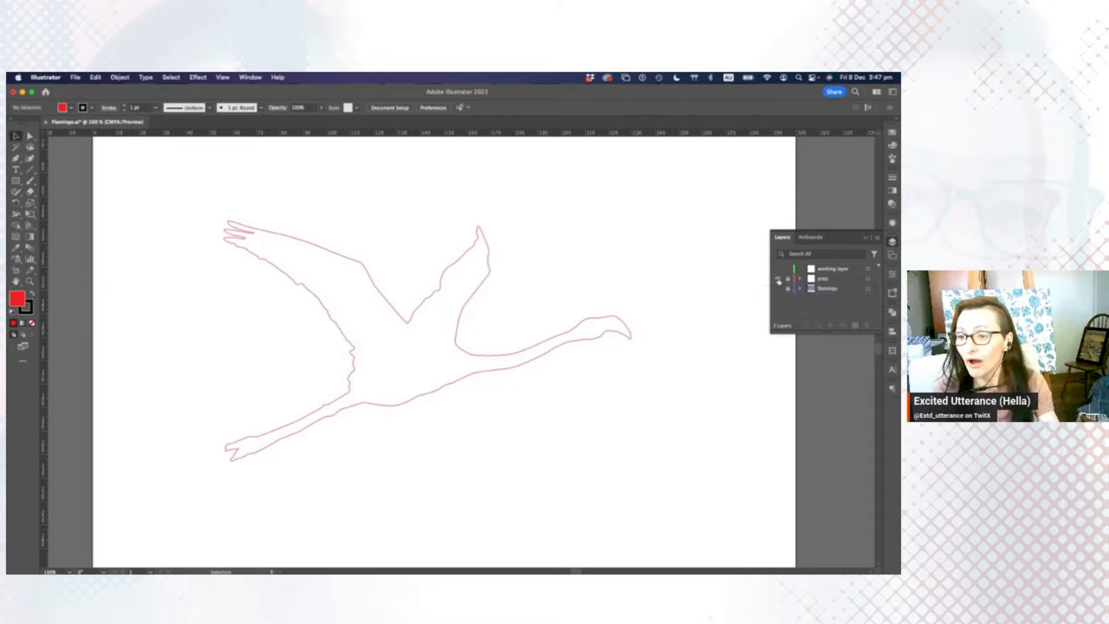
{"action": "left_click", "coordinate": [777, 279]}
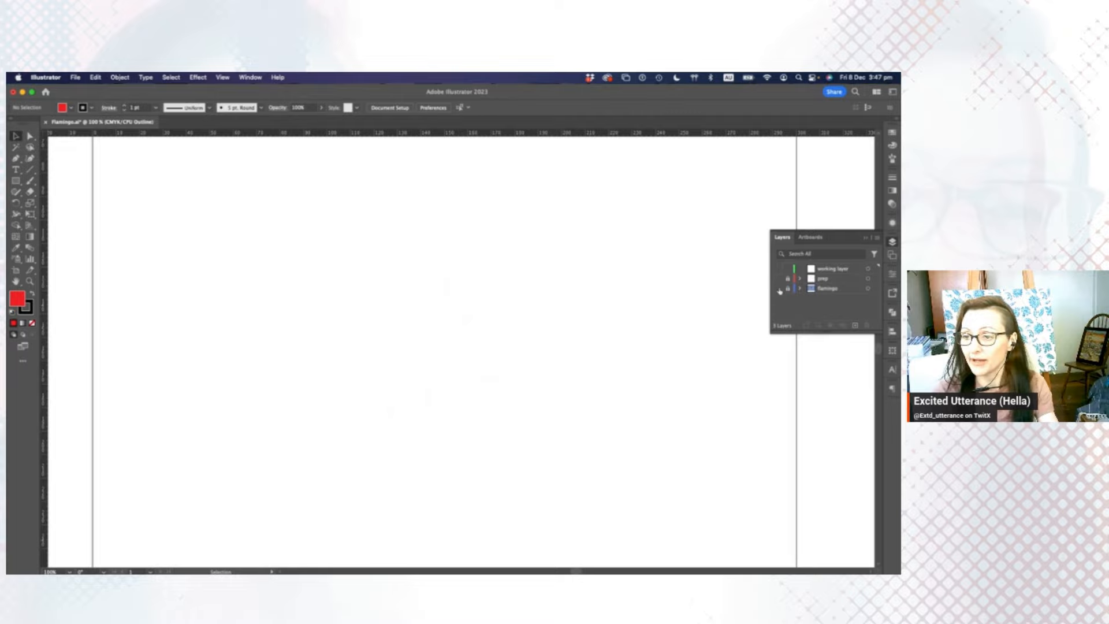
Show the flamingo photo layer again, then make the working layer visible and active for drawing.
{"action": "left_click", "coordinate": [777, 288]}
{"action": "left_click", "coordinate": [853, 289]}
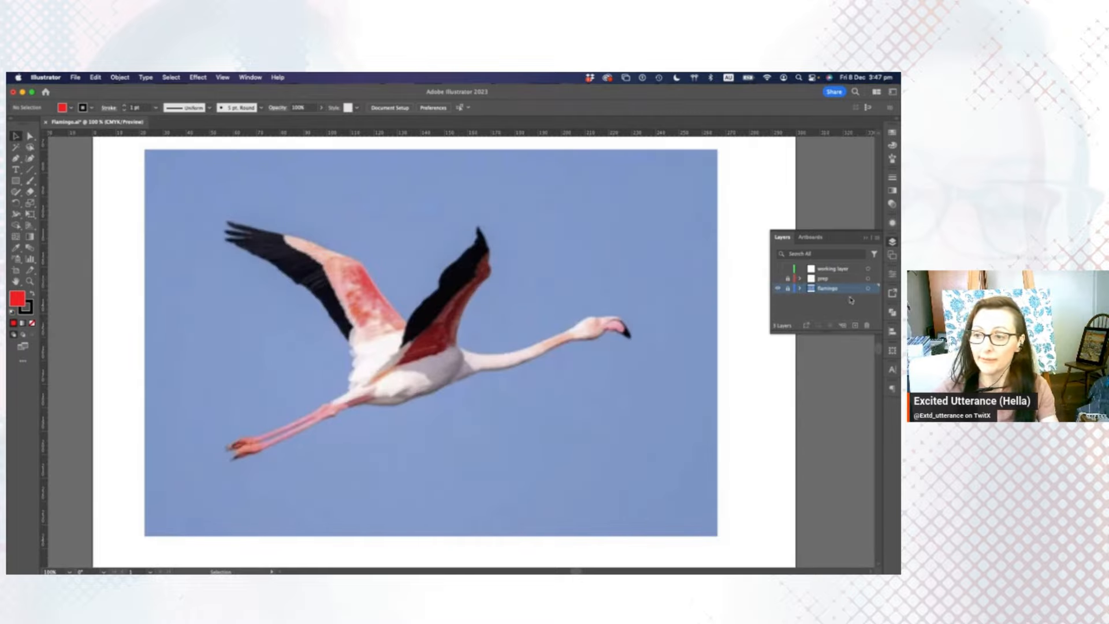
{"action": "left_click", "coordinate": [839, 271]}
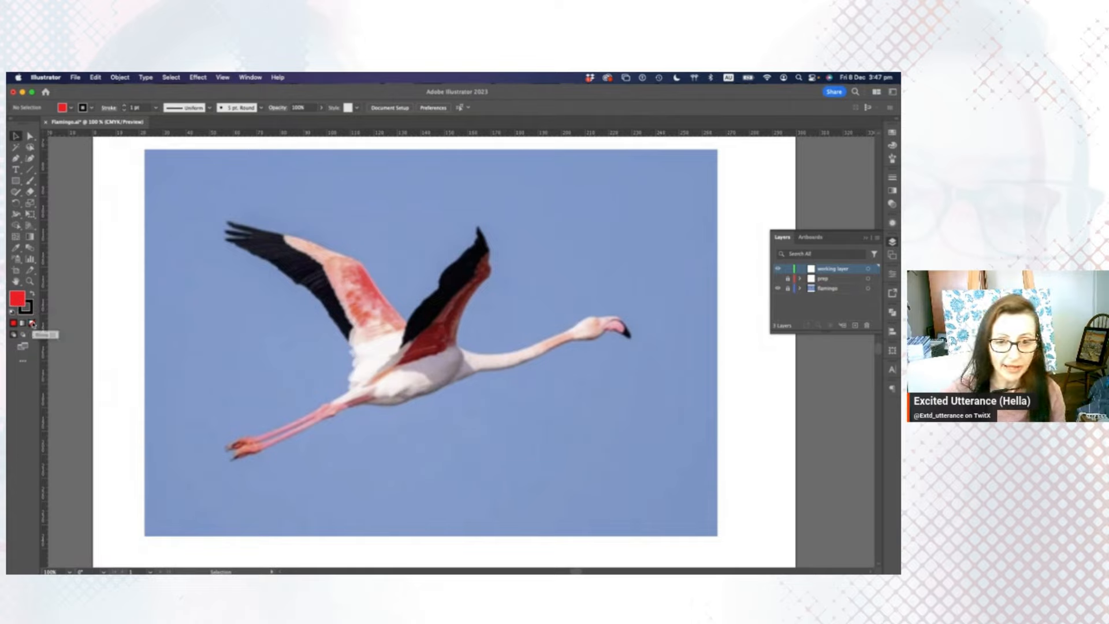
Set the fill to none and the stroke to bright green 1FFF2F.
{"action": "left_click", "coordinate": [32, 323]}
{"action": "left_click", "coordinate": [27, 308]}
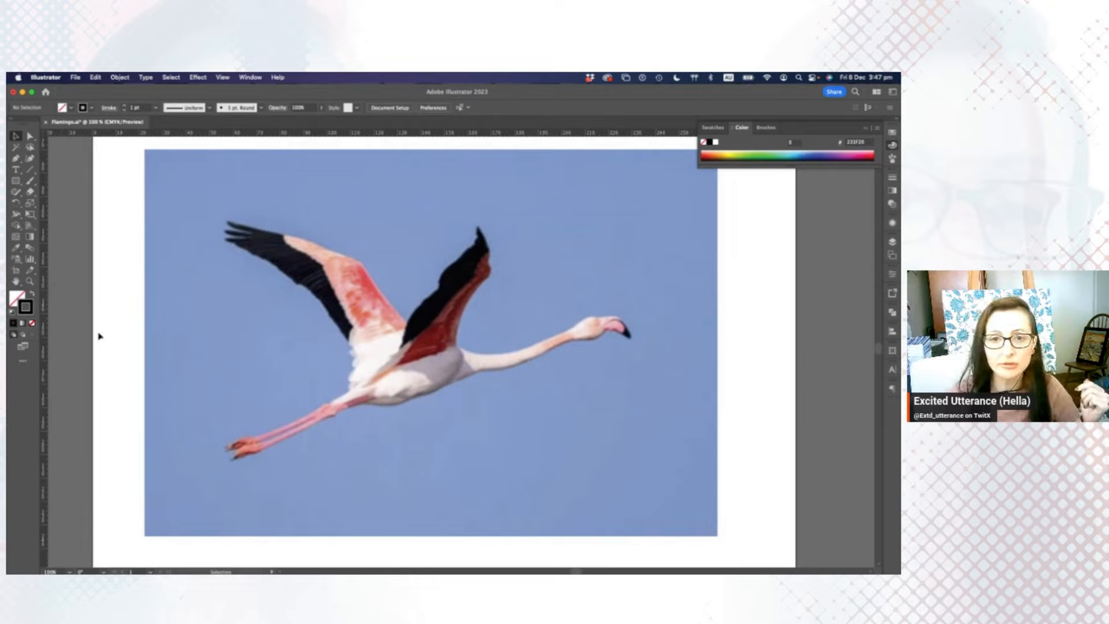
{"action": "double_click", "coordinate": [25, 308]}
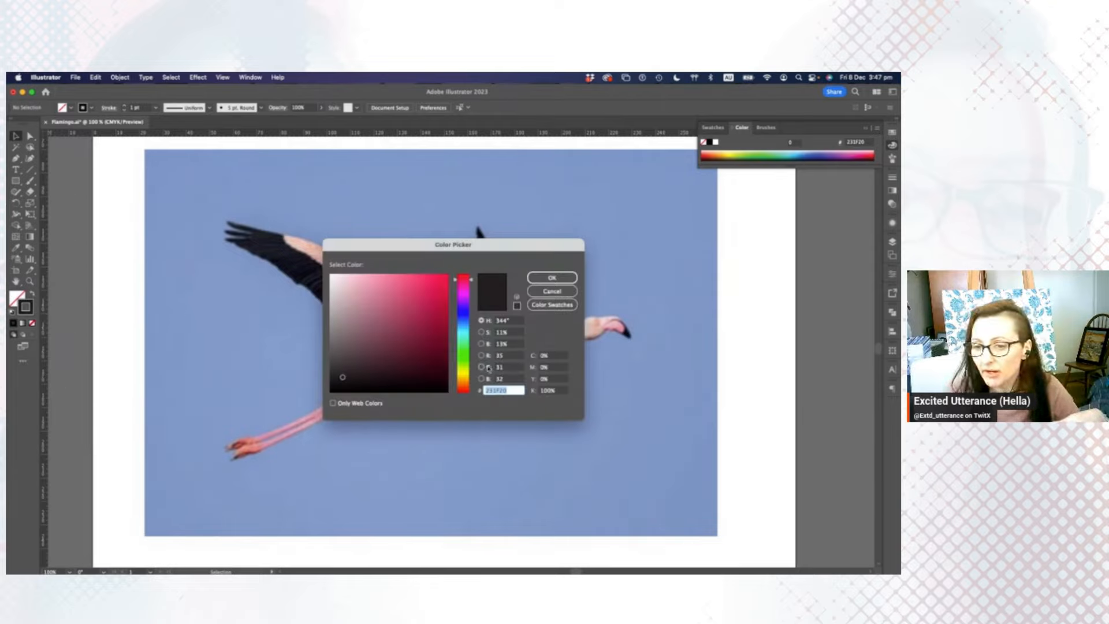
{"action": "left_click_drag", "start_coordinate": [463, 352], "coordinate": [462, 356]}
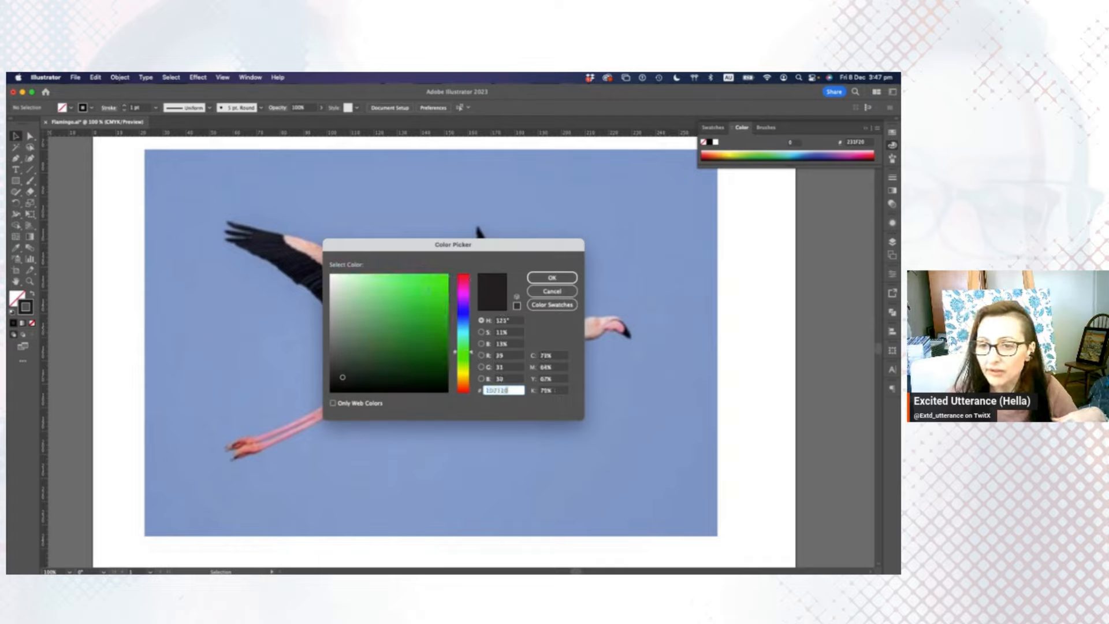
{"action": "left_click", "coordinate": [433, 274]}
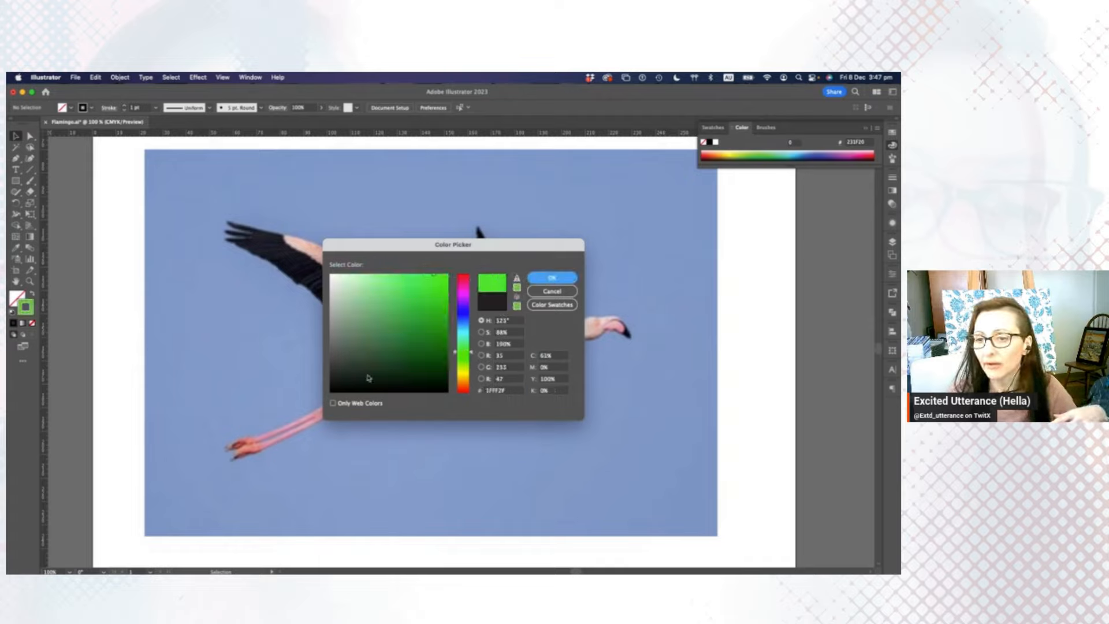
{"action": "key", "text": "Return"}
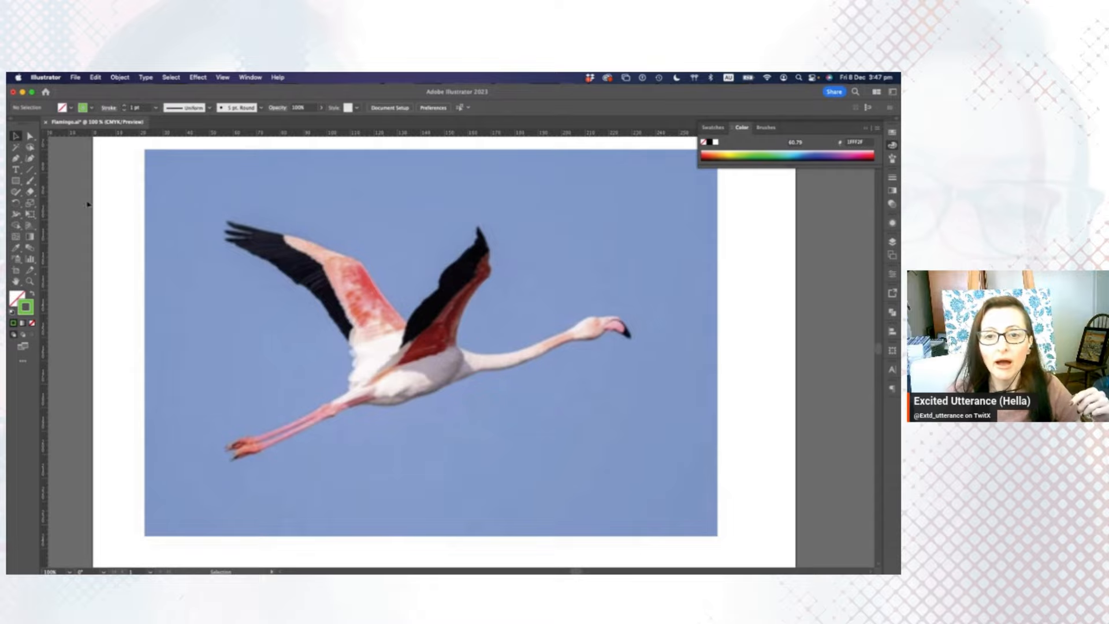
Start a Pen tool path at the tip of the flamingo's beak and trace a curve up the beak's outer edge.
{"action": "left_click", "coordinate": [30, 281]}
{"action": "left_click_drag", "start_coordinate": [686, 321], "coordinate": [751, 455]}
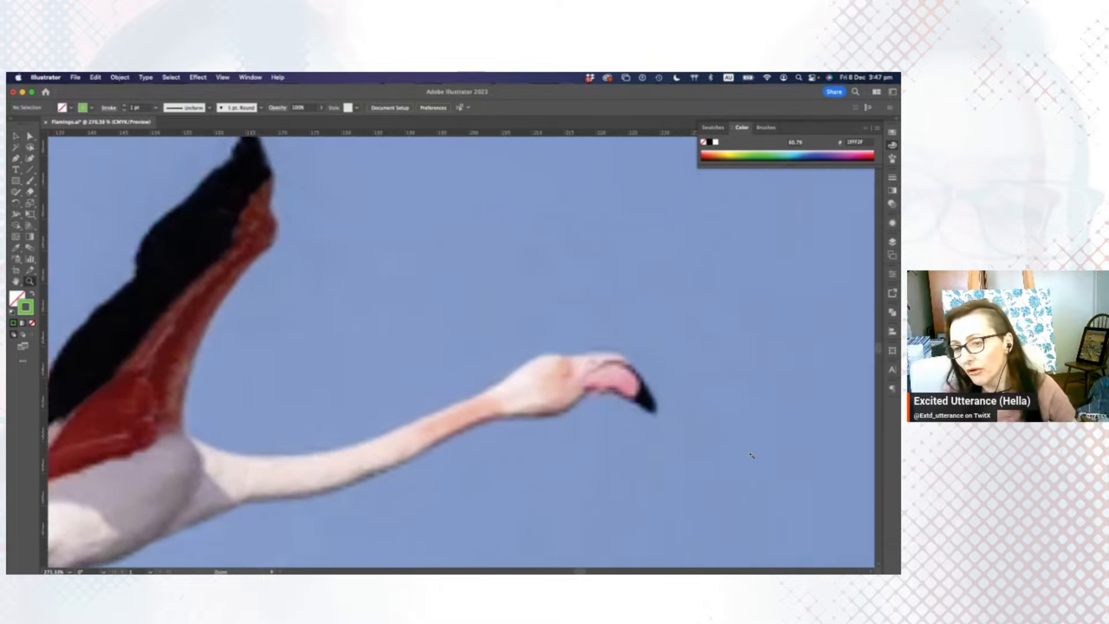
{"action": "left_click_drag", "start_coordinate": [653, 420], "coordinate": [514, 357]}
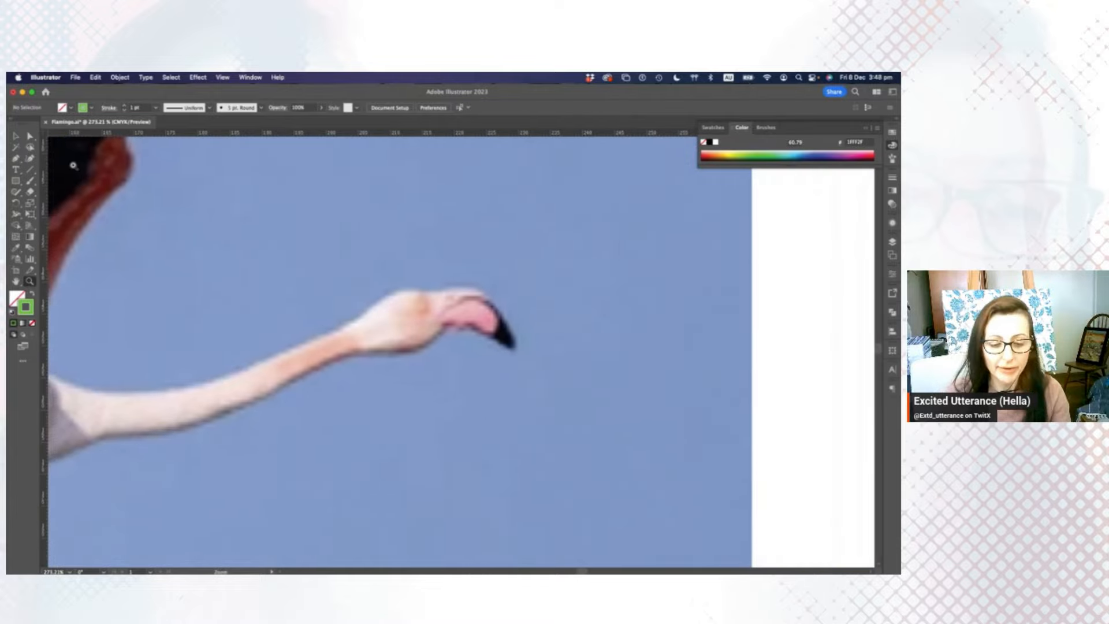
{"action": "key", "text": "p"}
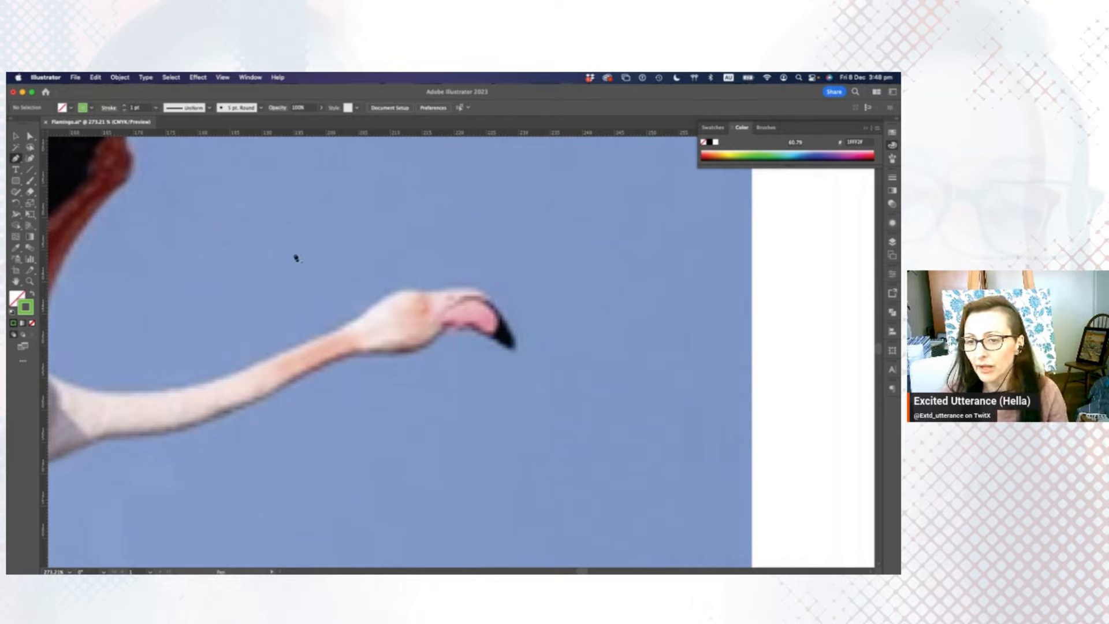
{"action": "left_click", "coordinate": [516, 354]}
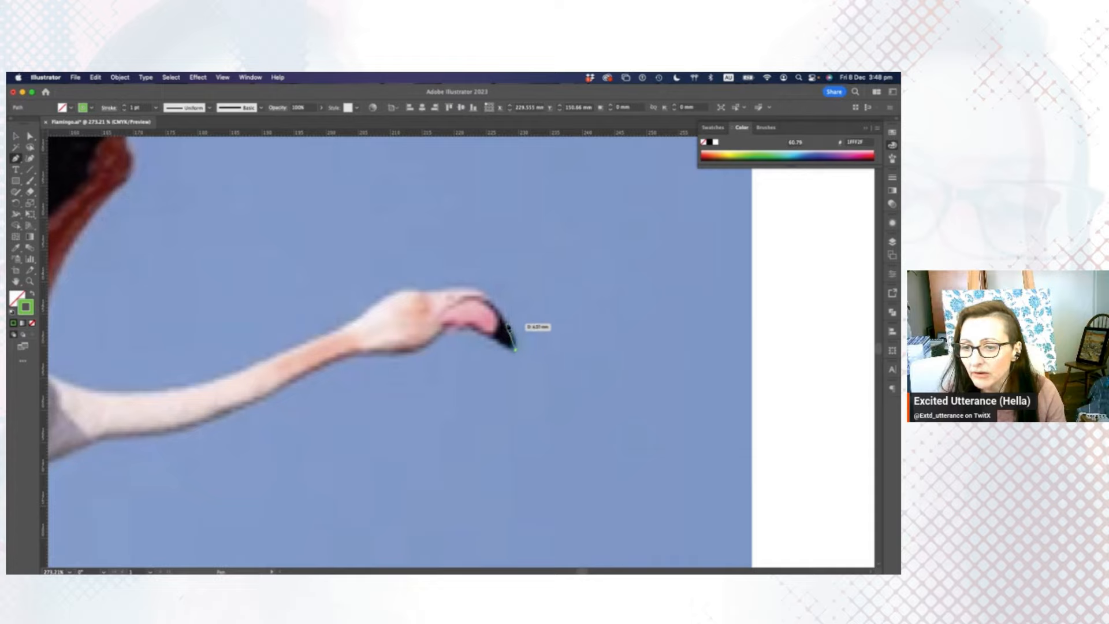
{"action": "left_click", "coordinate": [497, 306]}
{"action": "left_click_drag", "start_coordinate": [497, 307], "coordinate": [495, 304]}
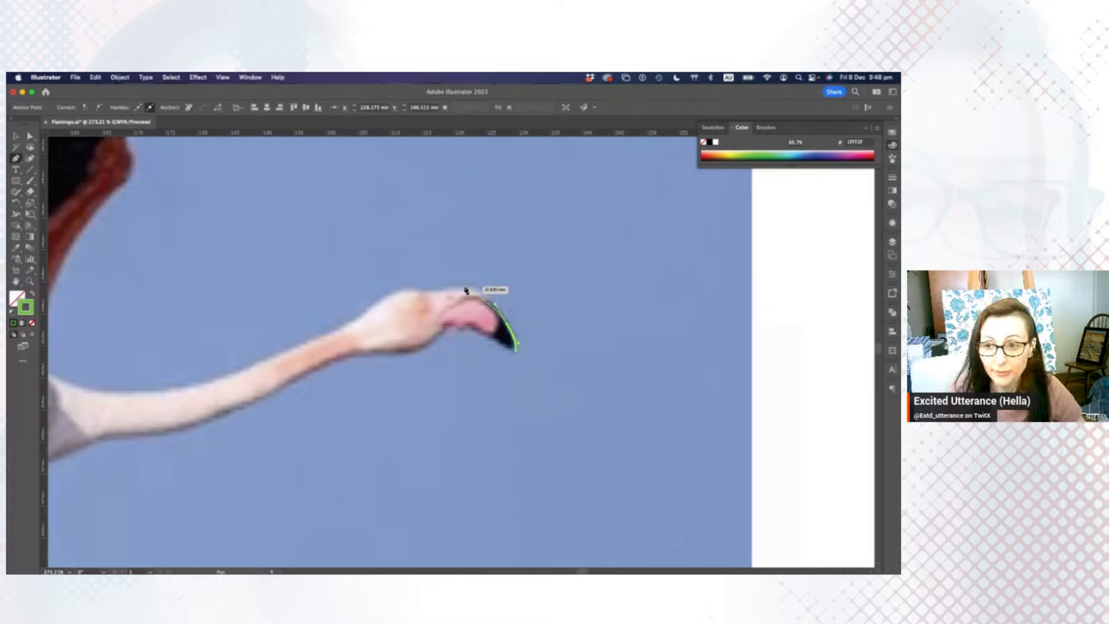
Continue the path in curves over the beak and head and along the neck's upper edge to about X 185 mm, Y 155 mm.
{"action": "left_click_drag", "start_coordinate": [466, 290], "coordinate": [435, 296]}
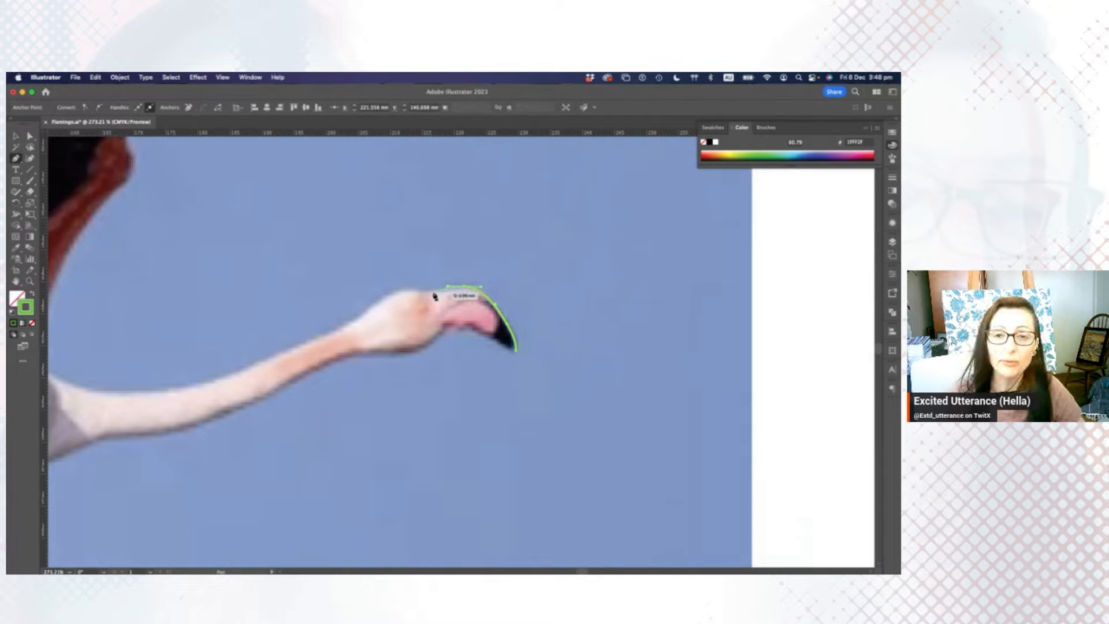
{"action": "left_click_drag", "start_coordinate": [434, 296], "coordinate": [433, 297]}
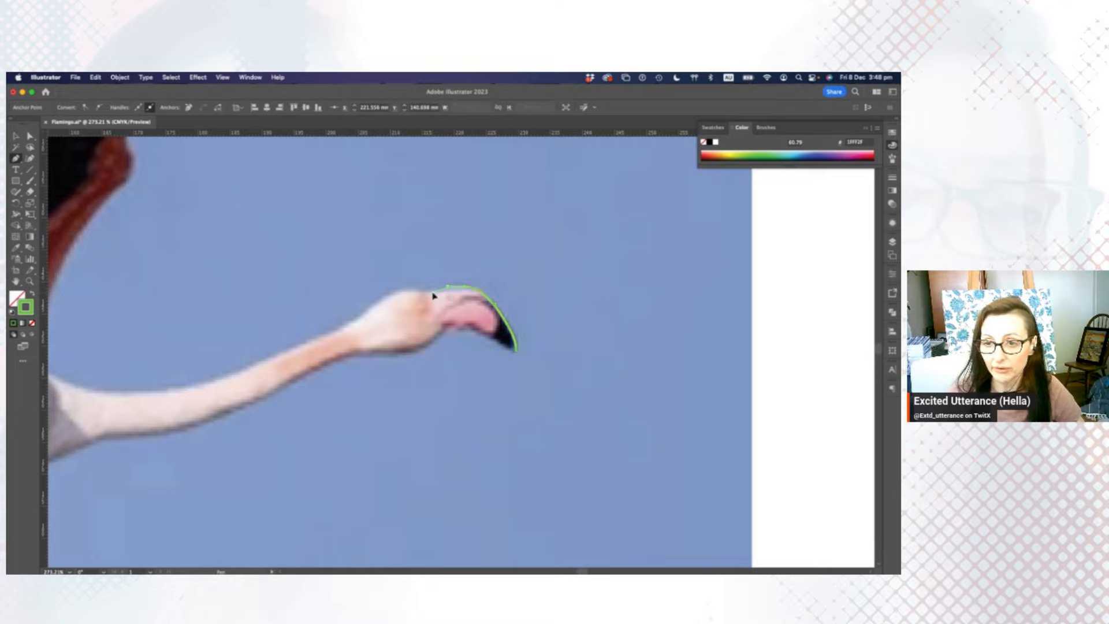
{"action": "left_click_drag", "start_coordinate": [420, 298], "coordinate": [340, 331]}
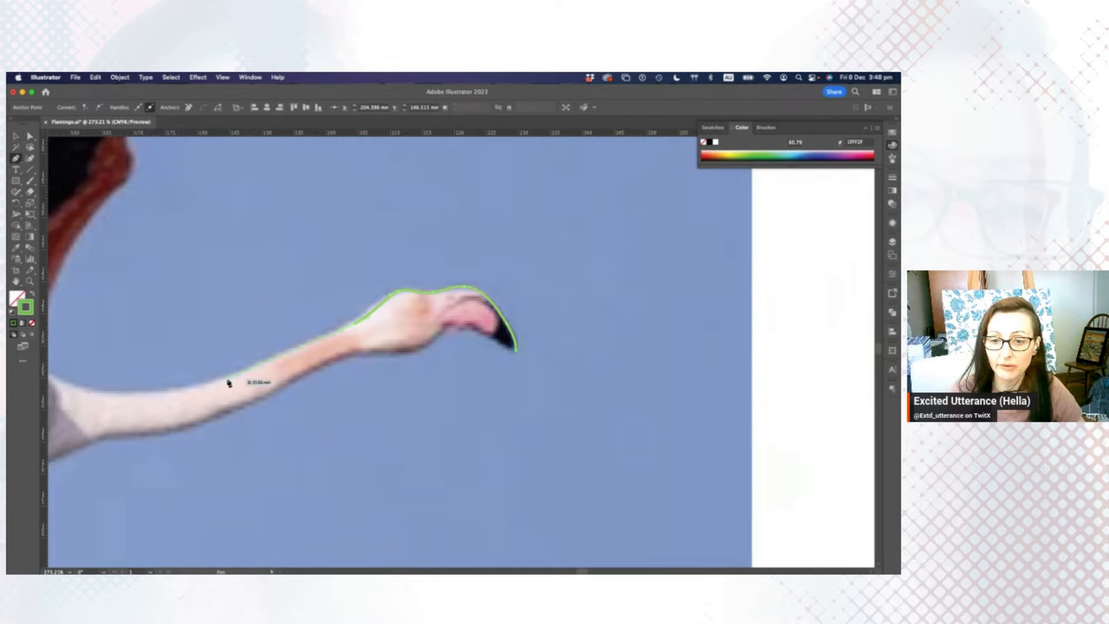
{"action": "left_click", "coordinate": [204, 390]}
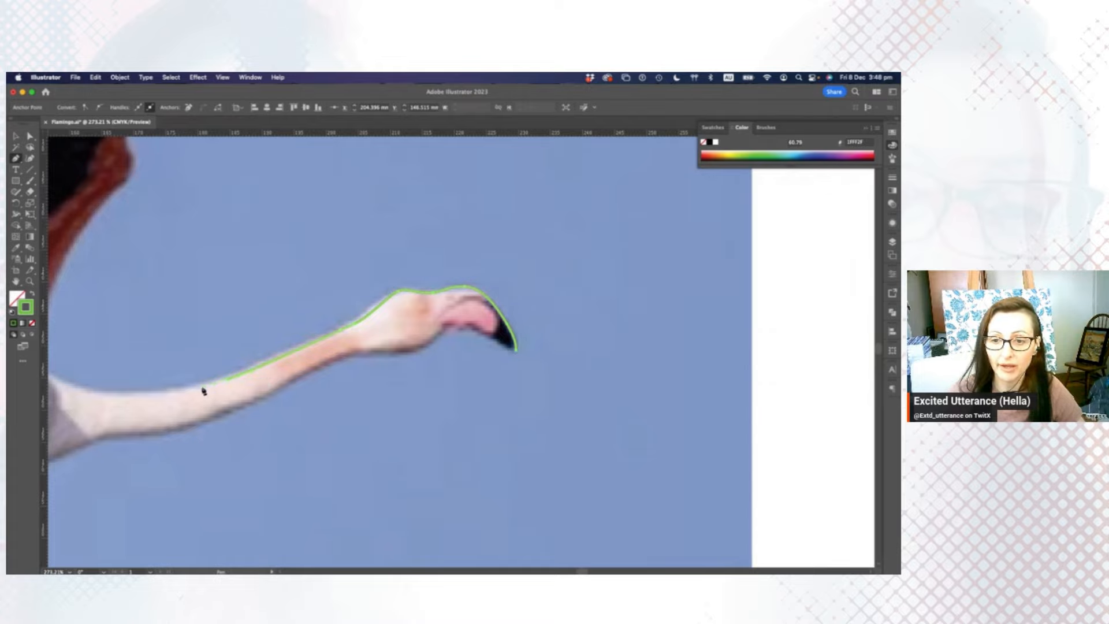
Trace the rest of the neck's upper edge through about X 169 mm, Y 158 mm to the wing base at about X 156 mm, Y 154 mm.
{"action": "left_click_drag", "start_coordinate": [204, 390], "coordinate": [390, 373]}
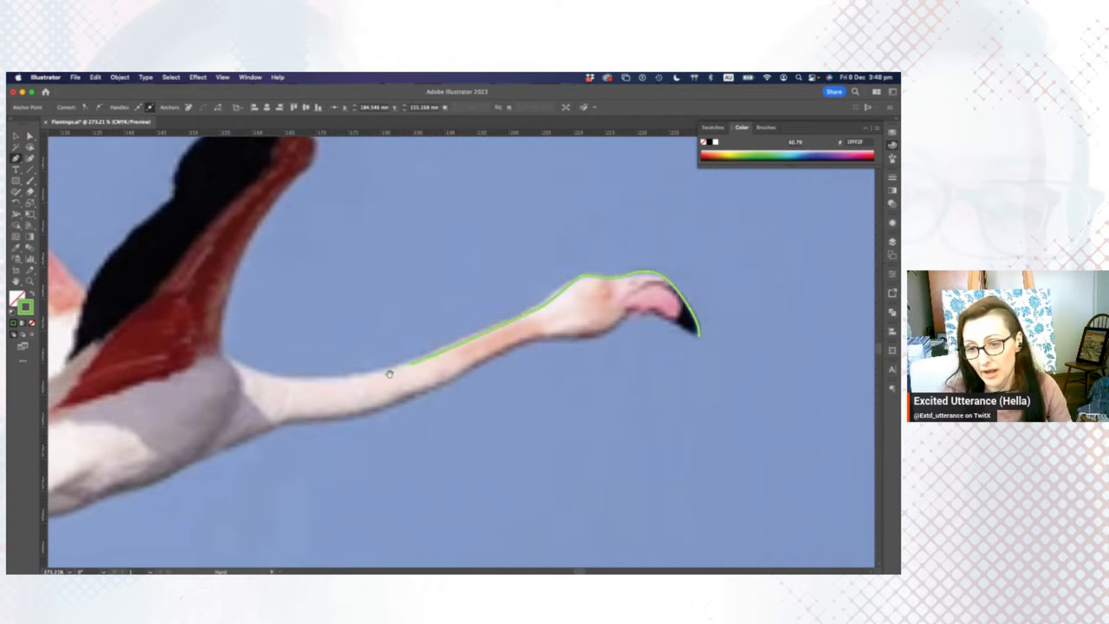
{"action": "left_click", "coordinate": [298, 384]}
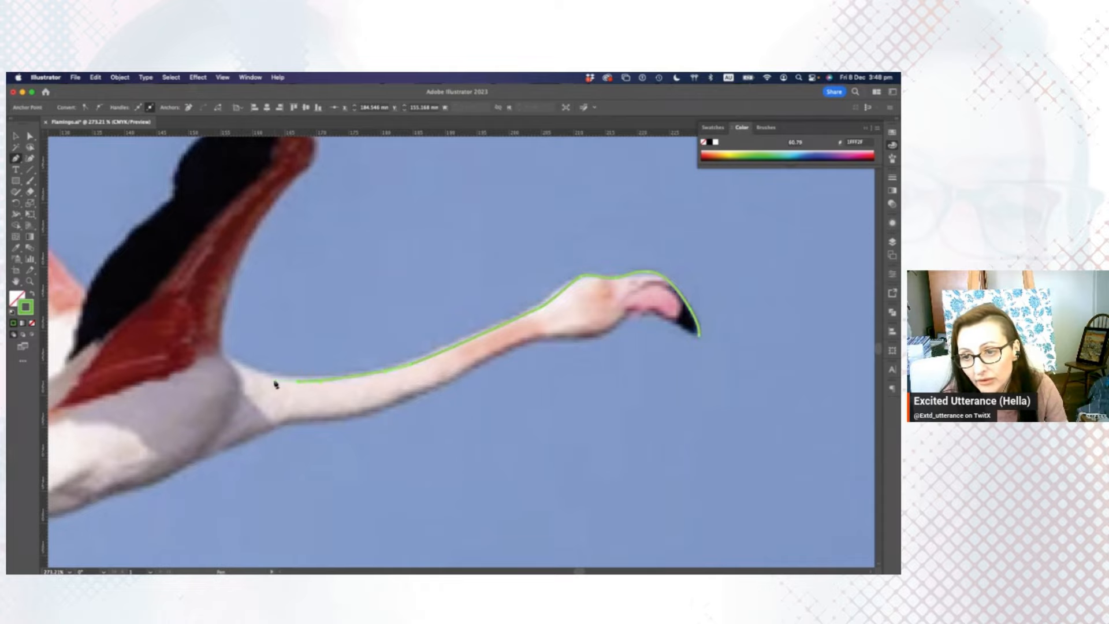
{"action": "left_click_drag", "start_coordinate": [275, 384], "coordinate": [343, 412]}
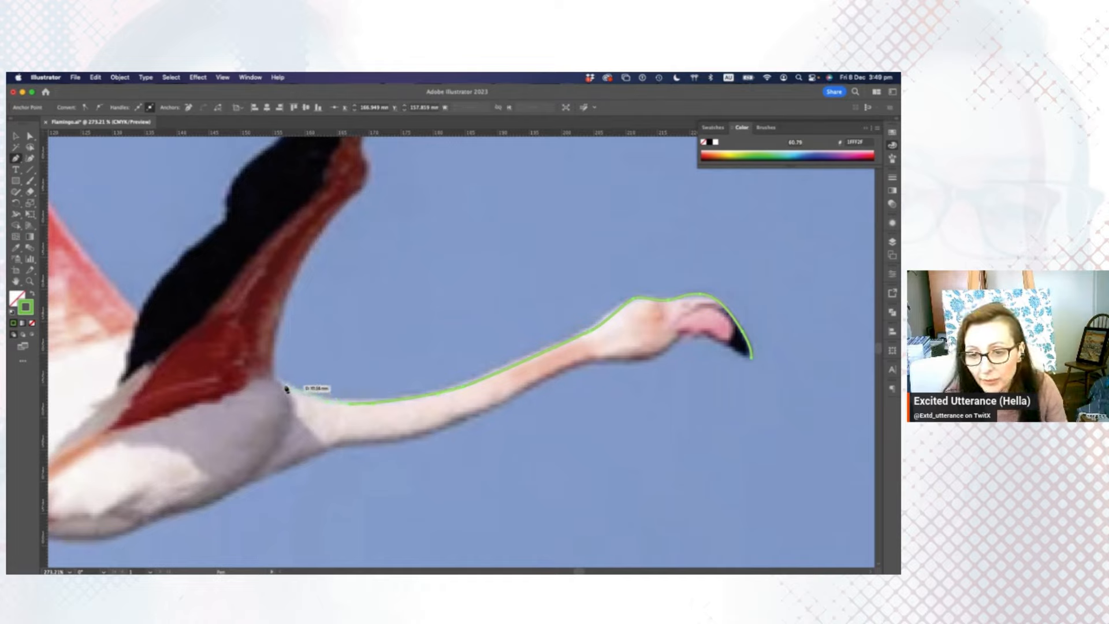
{"action": "left_click", "coordinate": [276, 382]}
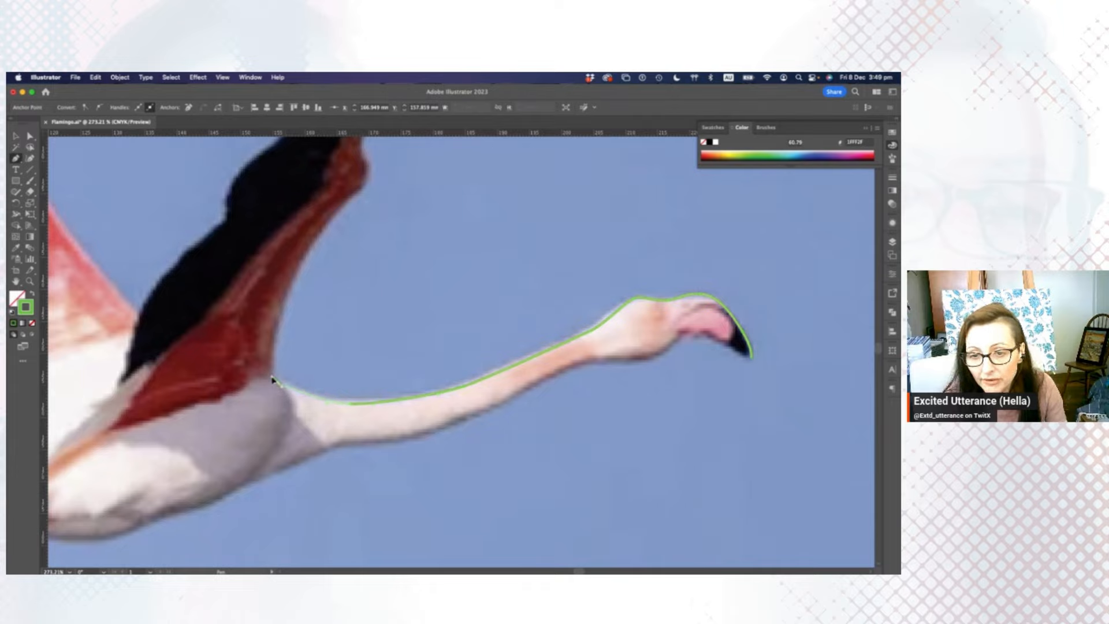
{"action": "left_click_drag", "start_coordinate": [271, 376], "coordinate": [319, 416]}
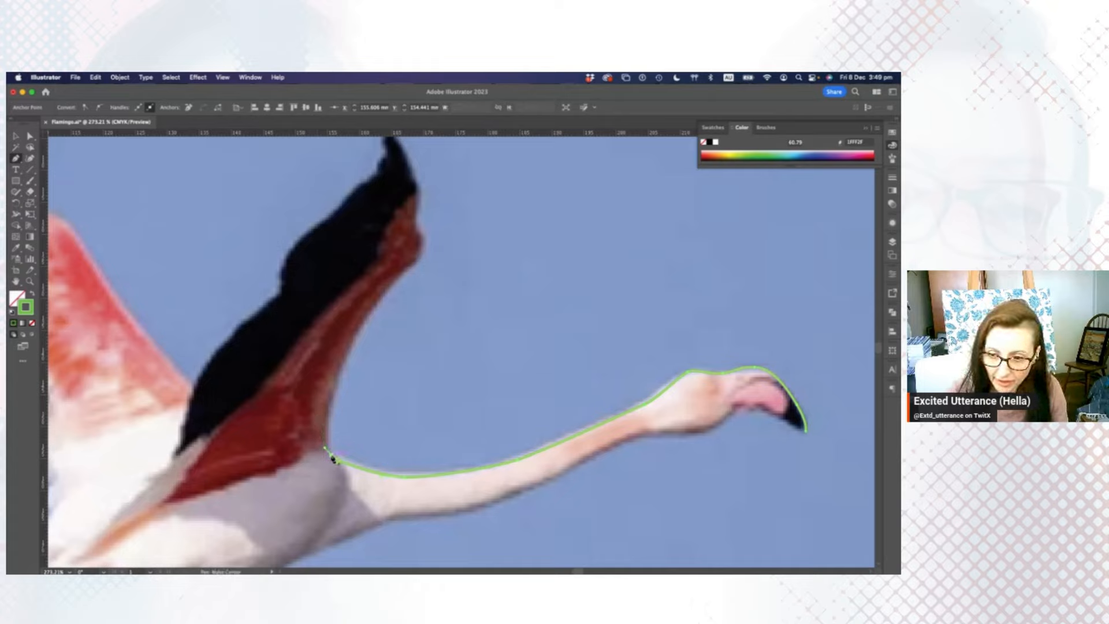
Undo the anchor where the neck meets the wing and redraw the path's last curve to a slightly lower point there.
{"action": "left_click", "coordinate": [332, 458]}
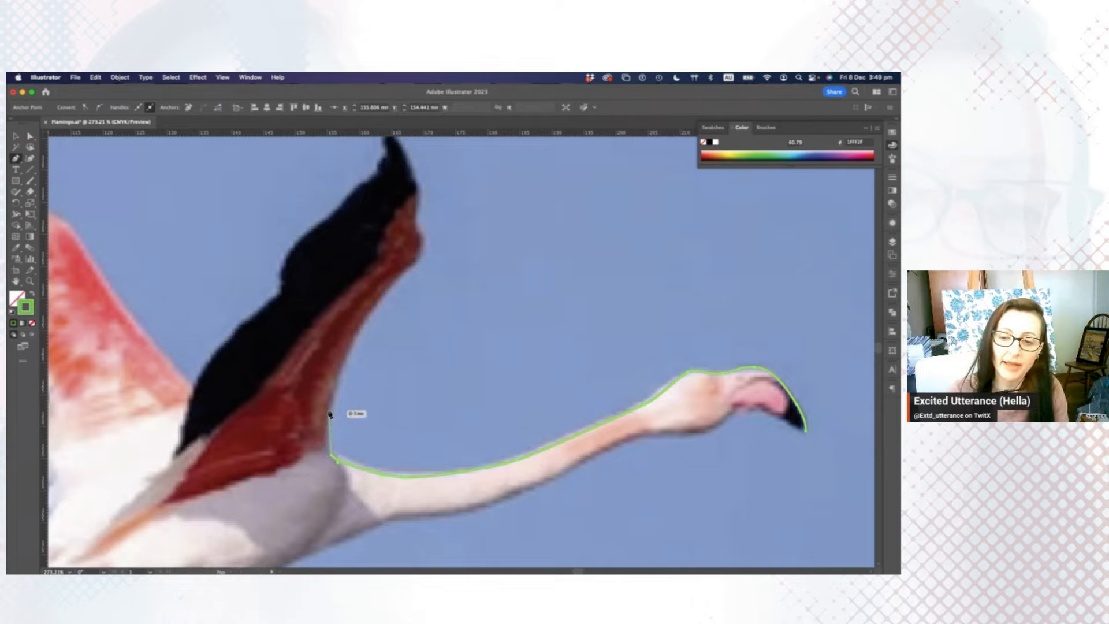
{"action": "key", "text": "super+z"}
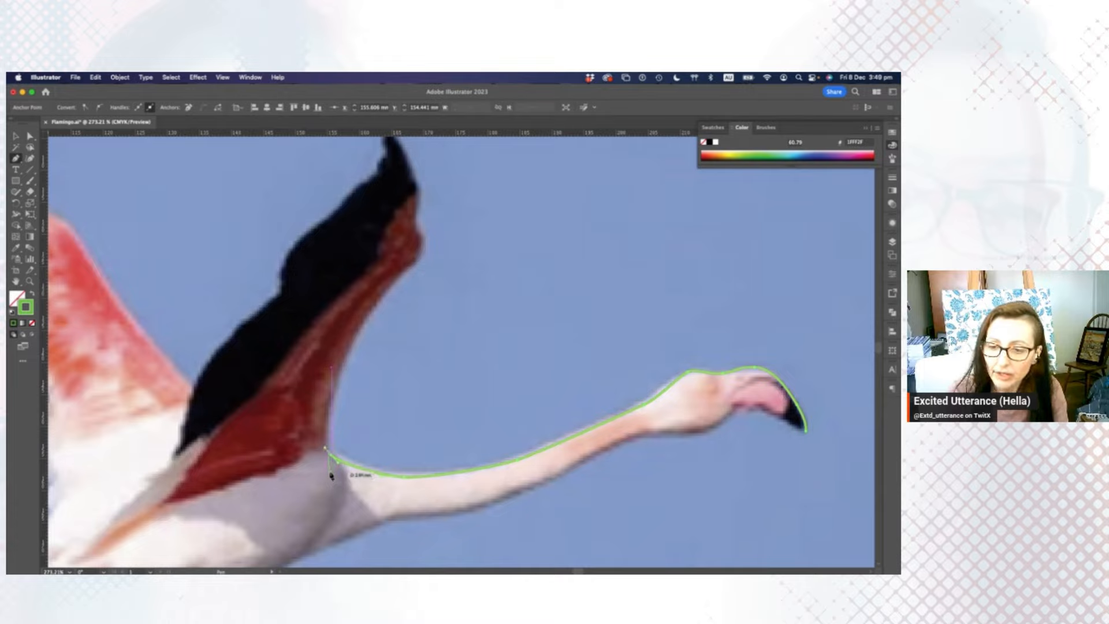
{"action": "left_click", "coordinate": [330, 466]}
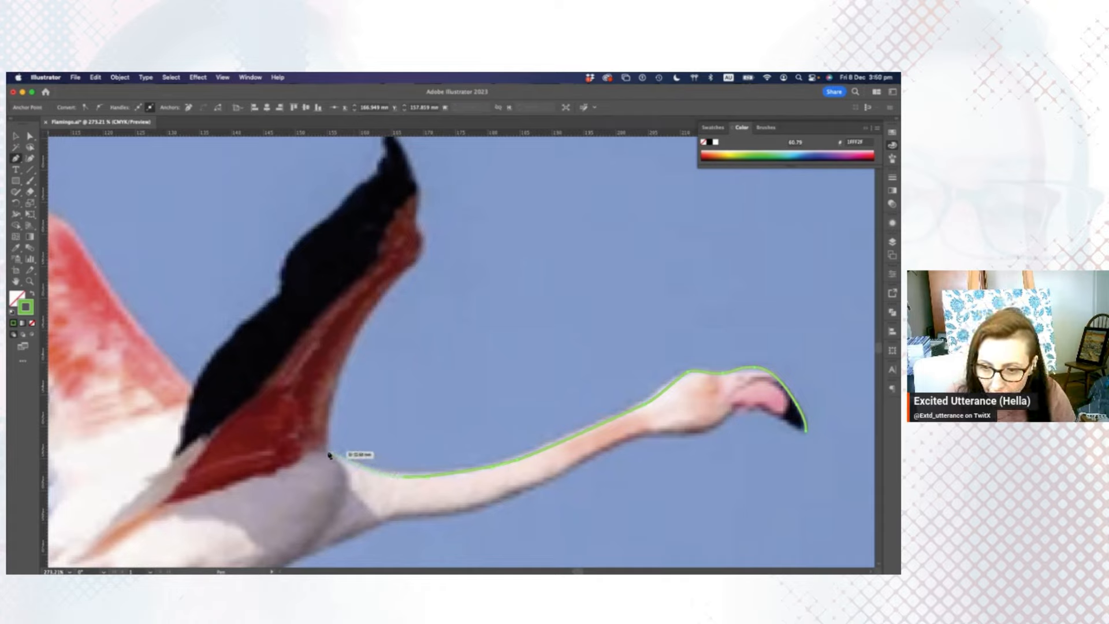
{"action": "left_click", "coordinate": [329, 455]}
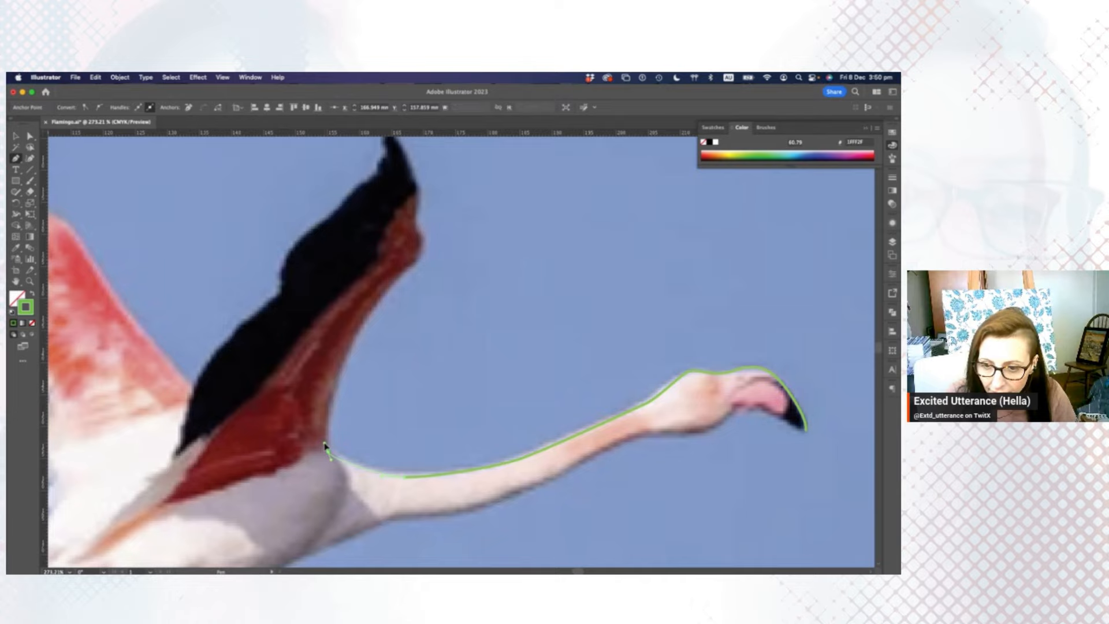
Make a corner at the wing base and trace the near wing's red edge in curves up to about X 169 mm, Y 124 mm.
{"action": "left_click_drag", "start_coordinate": [325, 444], "coordinate": [324, 443]}
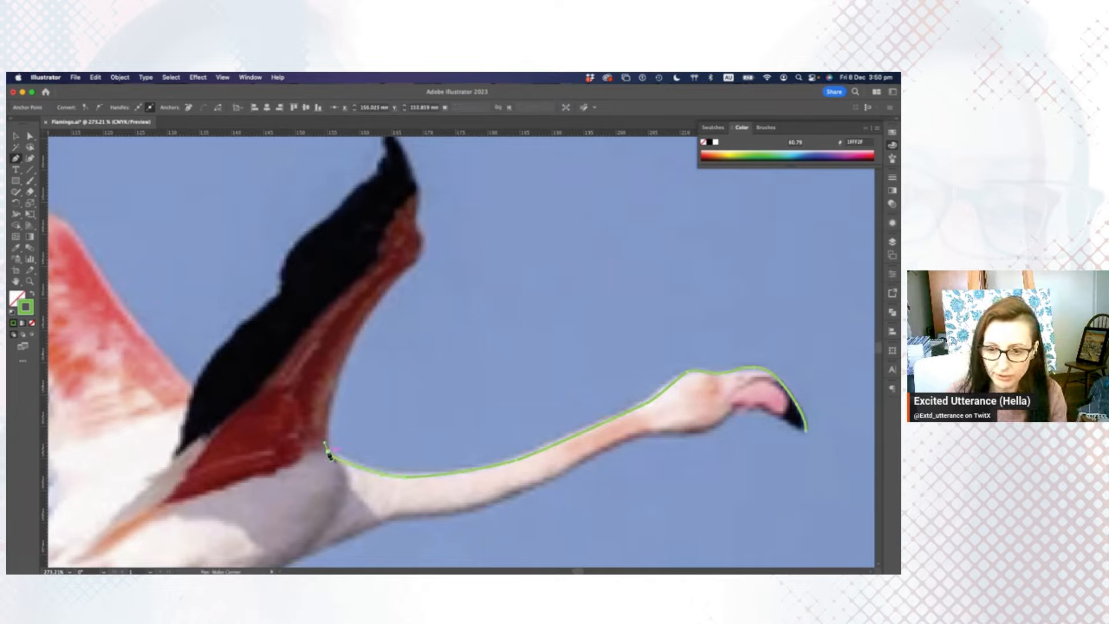
{"action": "left_click", "coordinate": [329, 454]}
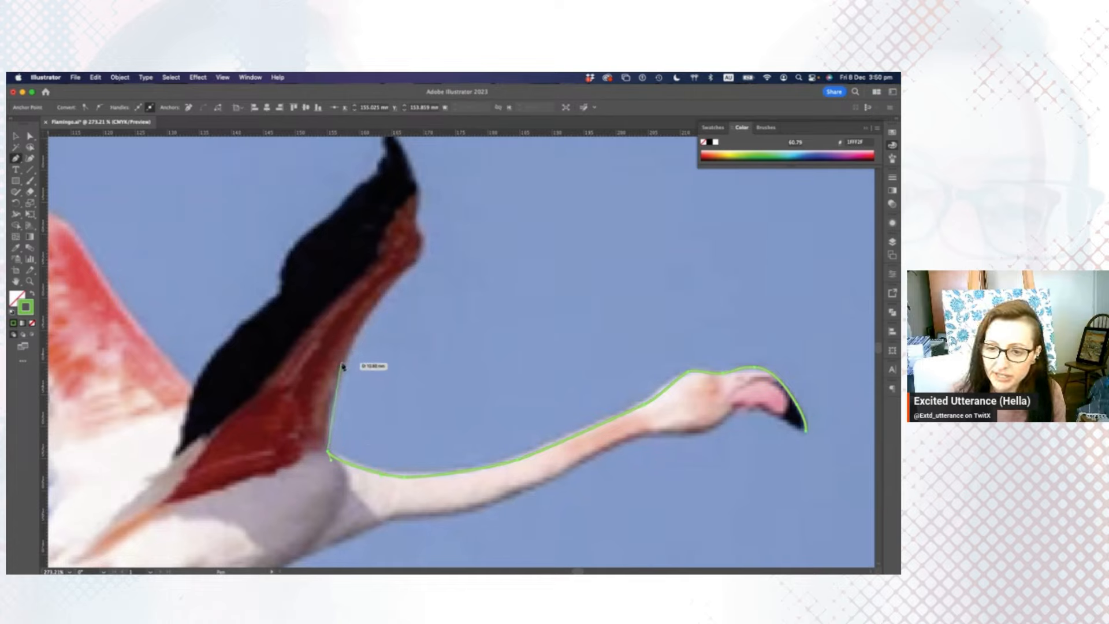
{"action": "left_click_drag", "start_coordinate": [341, 364], "coordinate": [344, 359]}
{"action": "left_click_drag", "start_coordinate": [348, 346], "coordinate": [358, 323]}
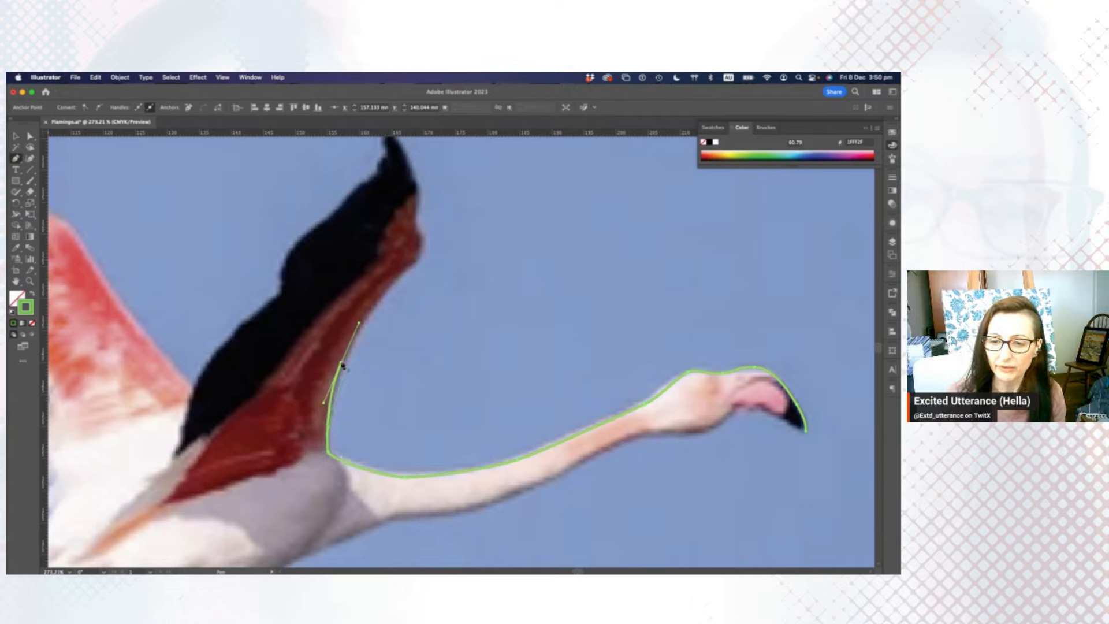
{"action": "left_click", "coordinate": [415, 263]}
{"action": "left_click_drag", "start_coordinate": [416, 263], "coordinate": [429, 253]}
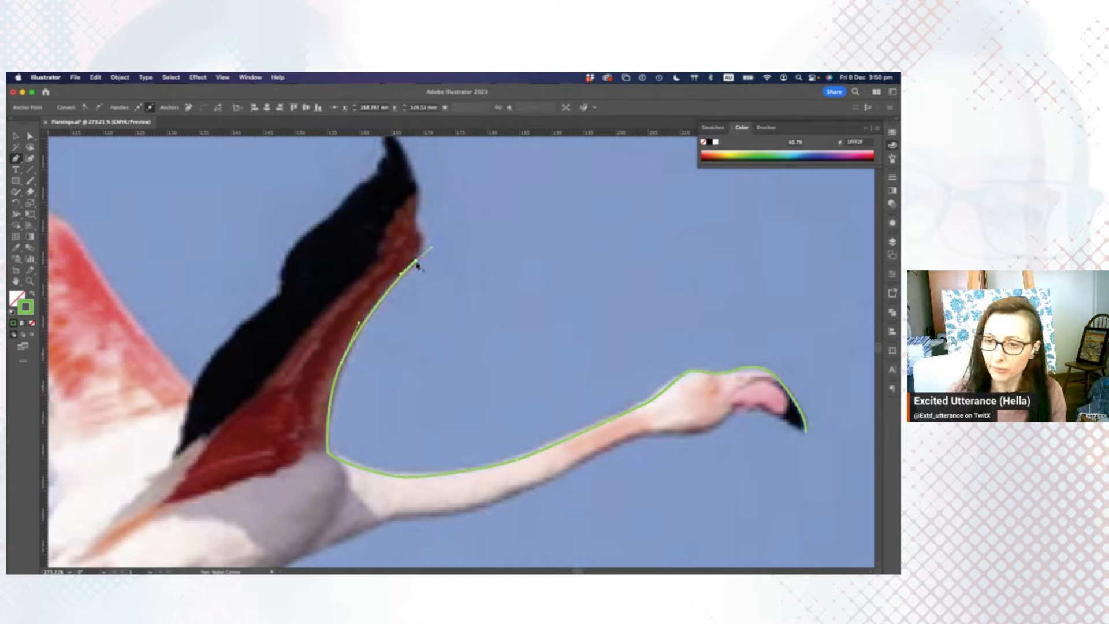
{"action": "left_click", "coordinate": [417, 263]}
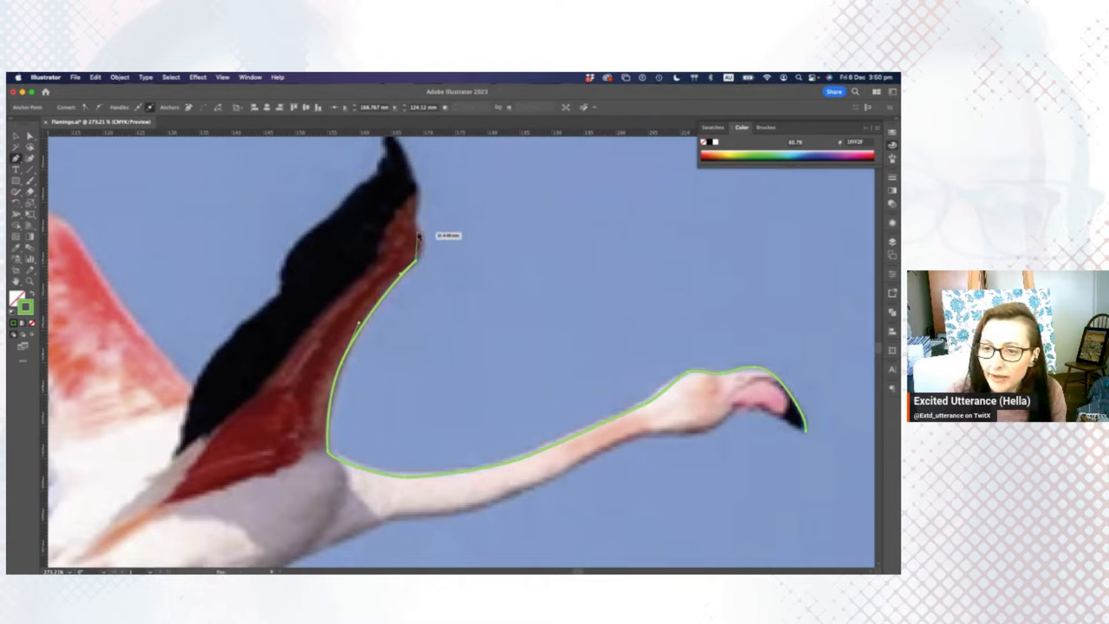
Continue the path around the red bulge and up the black feathers to a corner point at the near wing's tip.
{"action": "left_click_drag", "start_coordinate": [408, 219], "coordinate": [407, 218]}
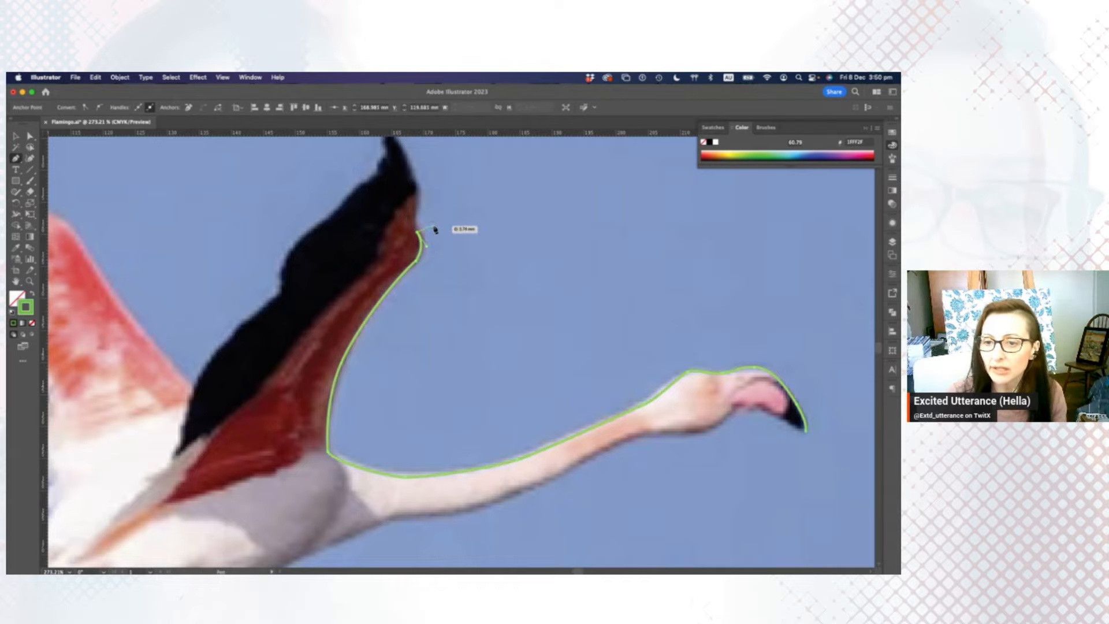
{"action": "left_click_drag", "start_coordinate": [447, 234], "coordinate": [512, 335]}
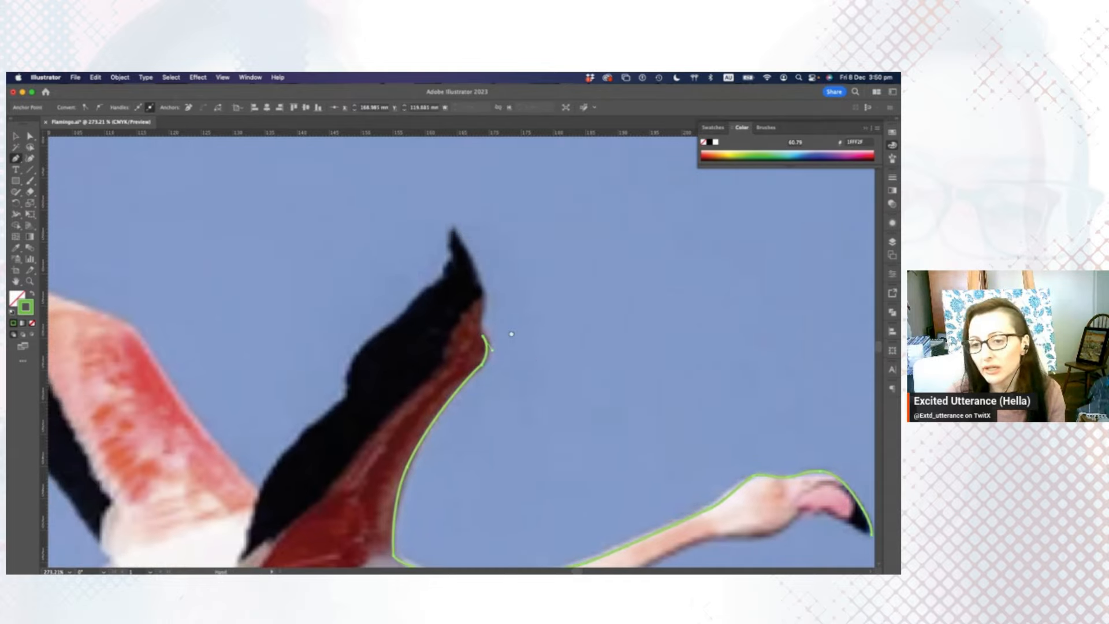
{"action": "left_click_drag", "start_coordinate": [482, 303], "coordinate": [482, 303]}
{"action": "left_click", "coordinate": [479, 313]}
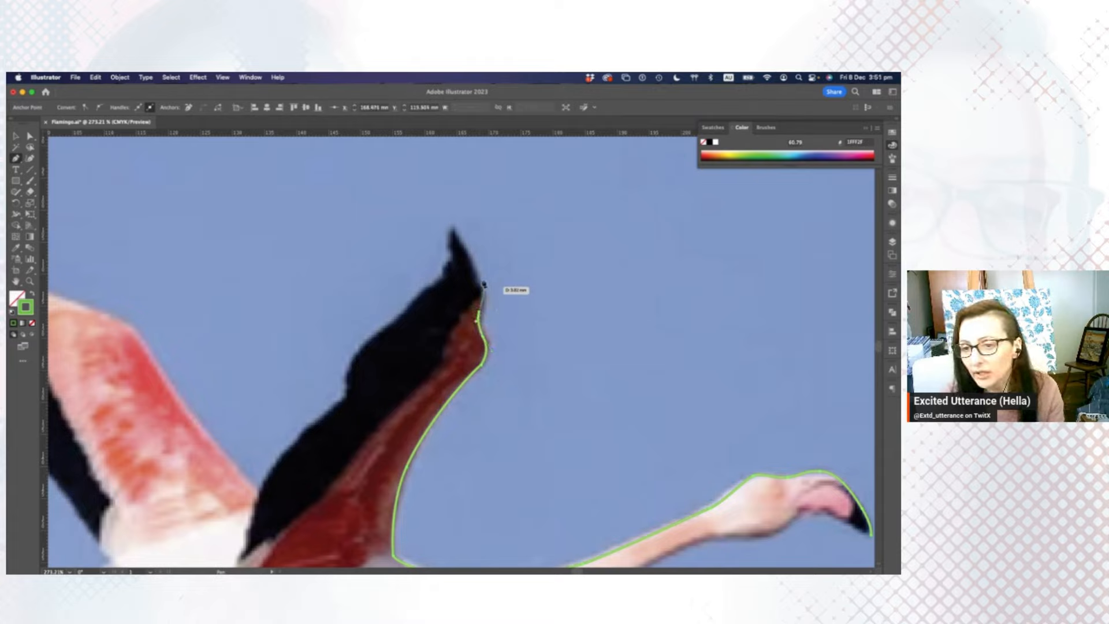
{"action": "left_click_drag", "start_coordinate": [481, 288], "coordinate": [504, 337]}
{"action": "left_click", "coordinate": [479, 283]}
{"action": "left_click", "coordinate": [493, 309]}
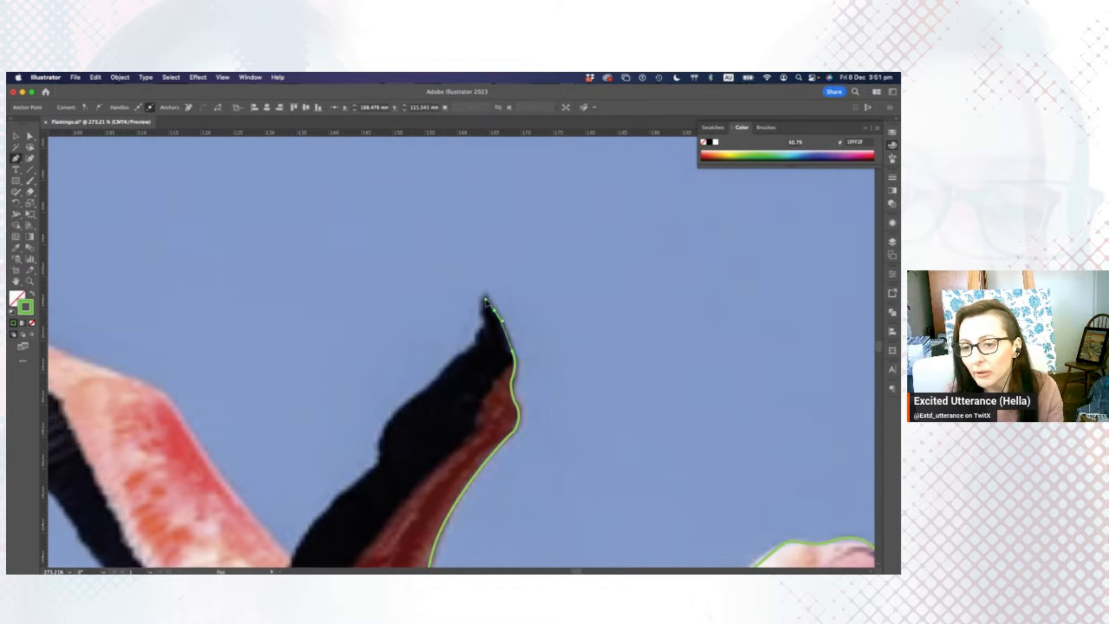
{"action": "left_click_drag", "start_coordinate": [482, 295], "coordinate": [482, 294]}
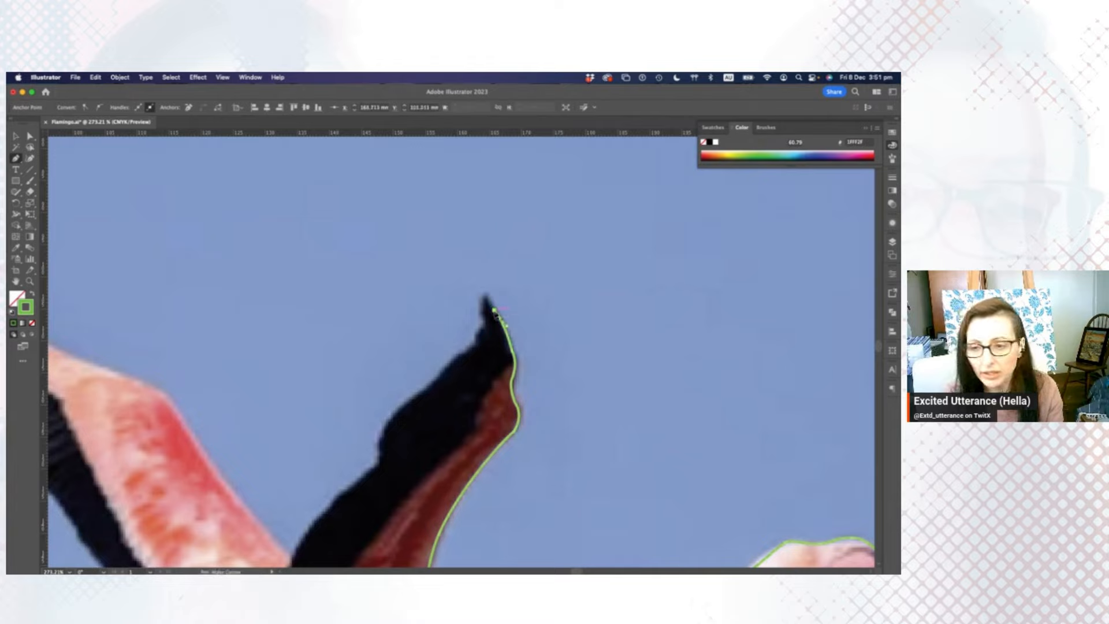
{"action": "left_click", "coordinate": [483, 297]}
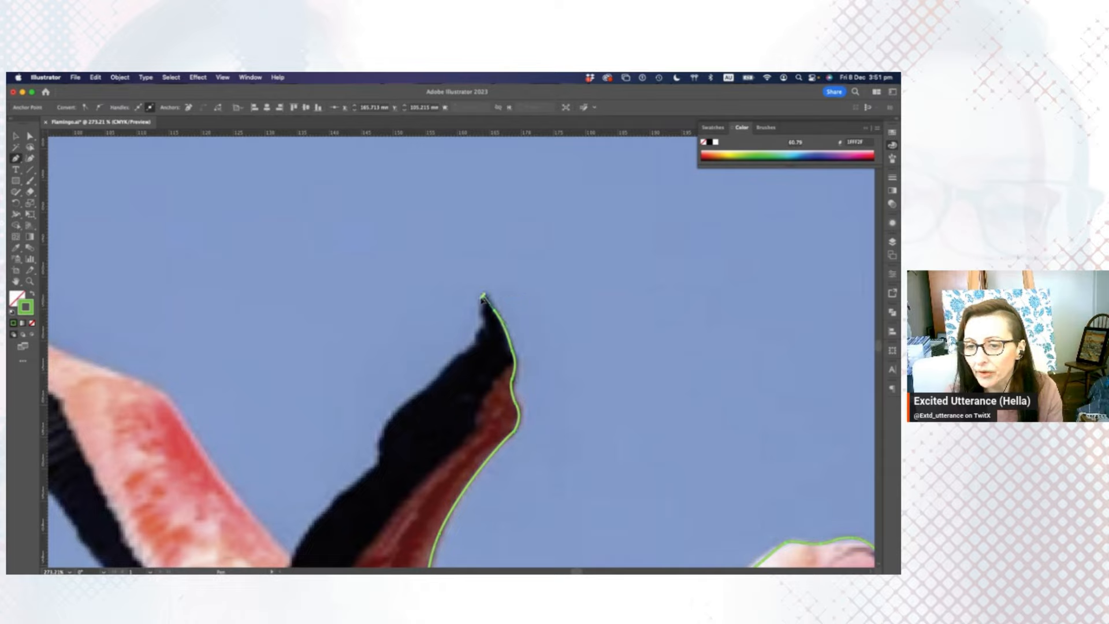
Trace the near wing's black outer edge from its tip down to the notch at about X 148 mm, Y 129 mm.
{"action": "left_click_drag", "start_coordinate": [482, 301], "coordinate": [479, 351]}
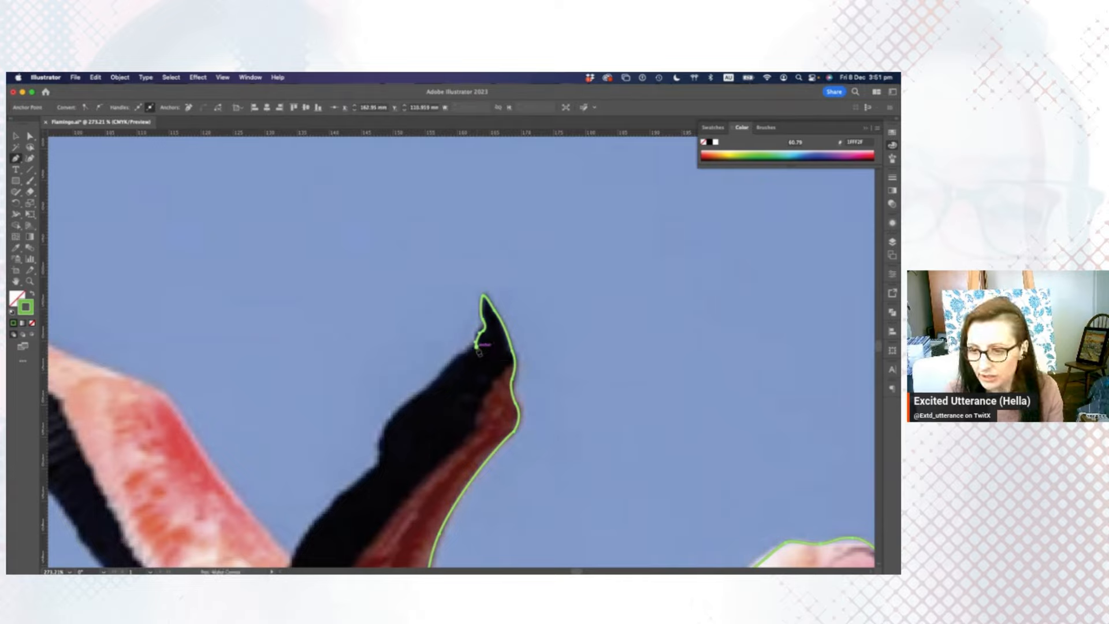
{"action": "left_click", "coordinate": [444, 369]}
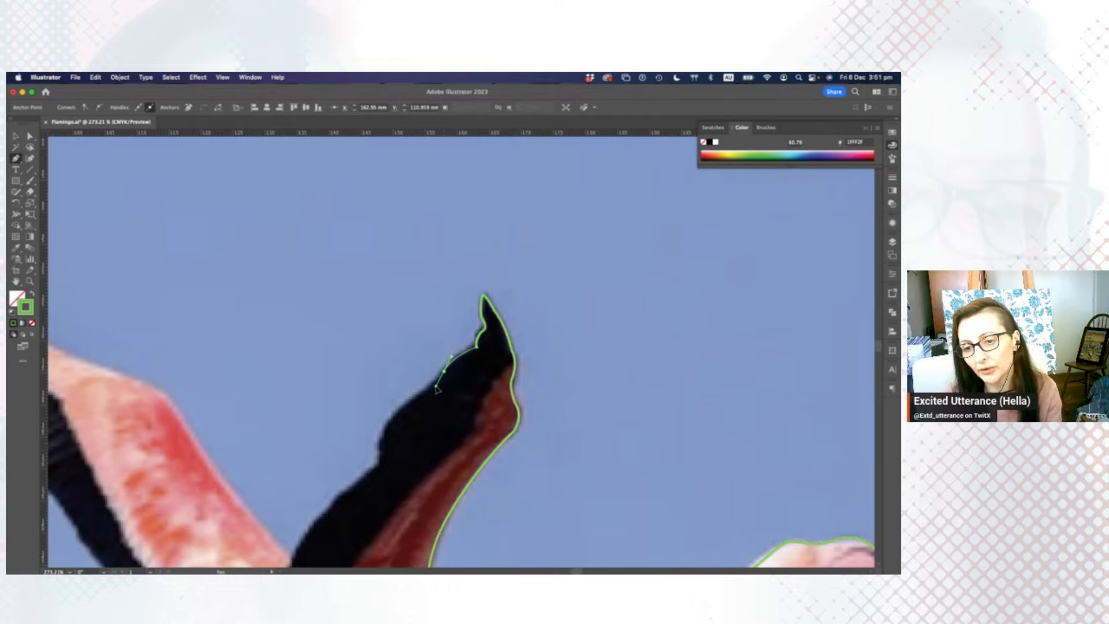
{"action": "left_click_drag", "start_coordinate": [454, 397], "coordinate": [527, 384]}
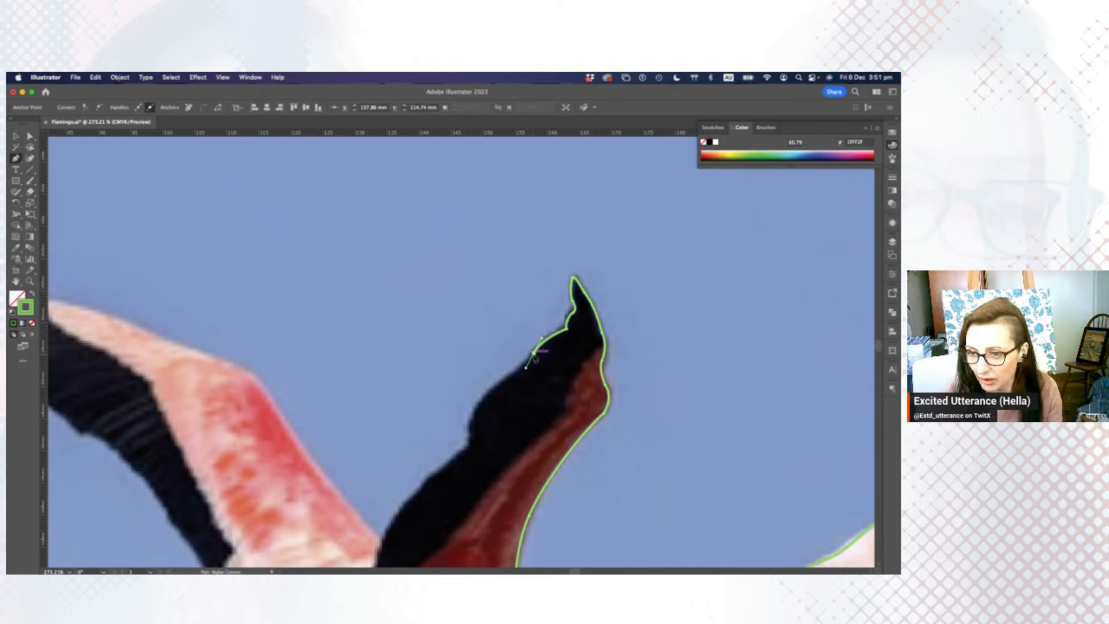
{"action": "left_click", "coordinate": [527, 364]}
{"action": "left_click", "coordinate": [509, 378]}
{"action": "left_click", "coordinate": [489, 393]}
{"action": "left_click_drag", "start_coordinate": [485, 421], "coordinate": [526, 413]}
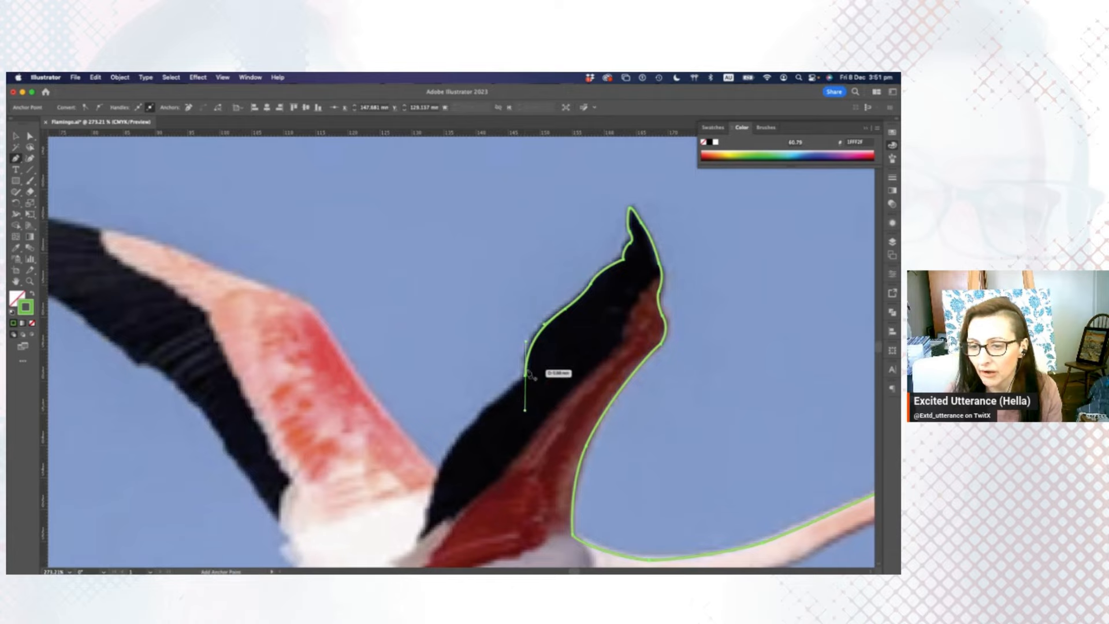
Curve the path from the notch to a corner where the two wings meet, at about X 134 mm, Y 144 mm.
{"action": "left_click_drag", "start_coordinate": [468, 459], "coordinate": [519, 397]}
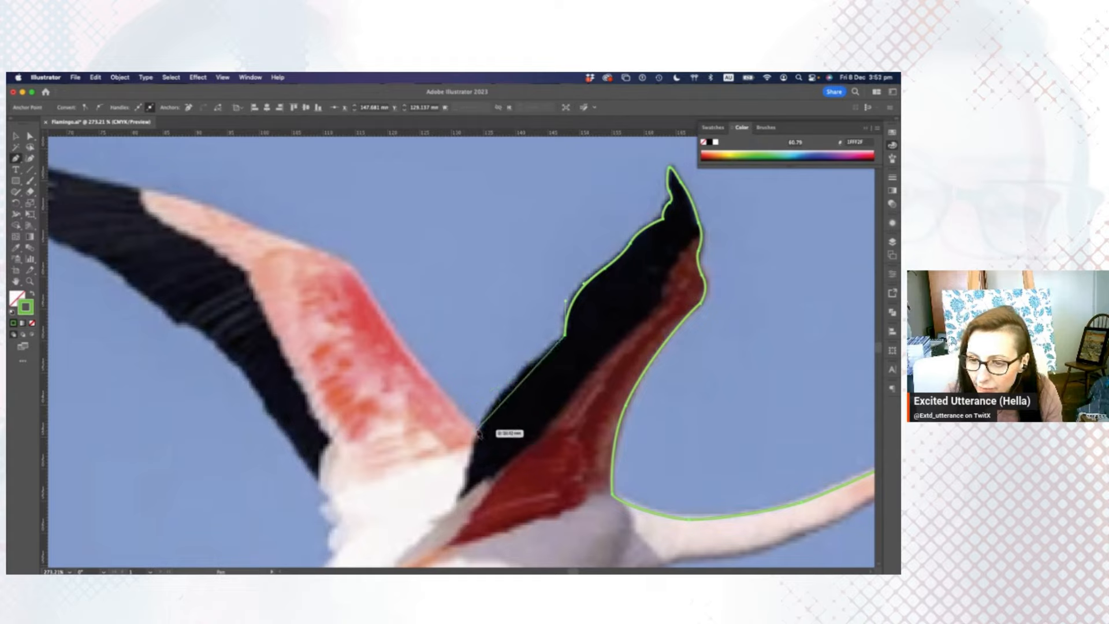
{"action": "left_click_drag", "start_coordinate": [477, 431], "coordinate": [446, 490]}
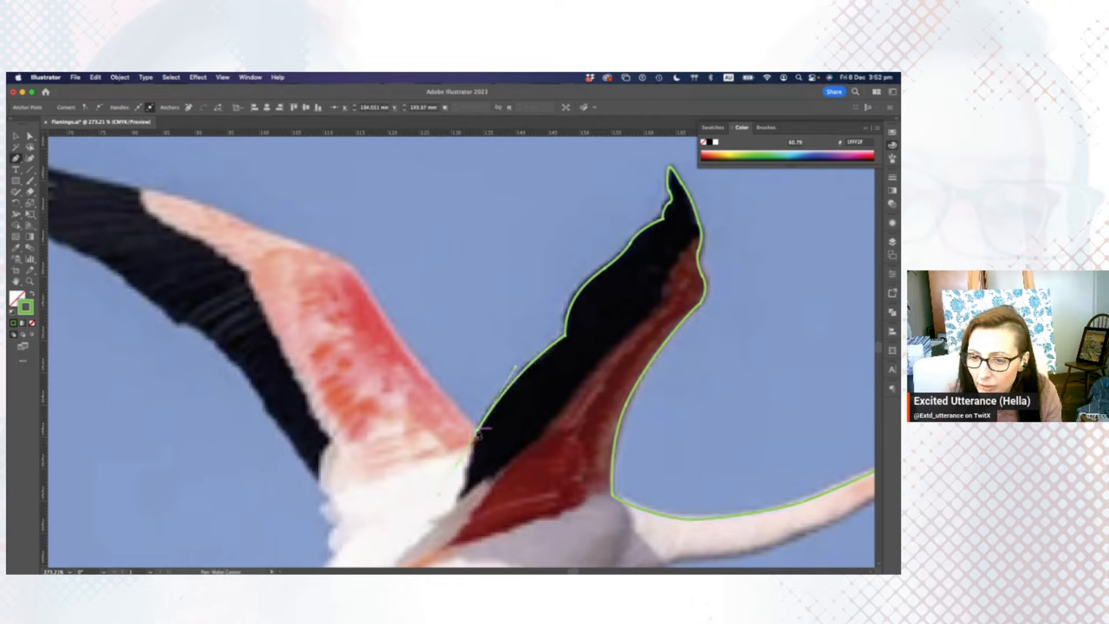
{"action": "left_click", "coordinate": [479, 434]}
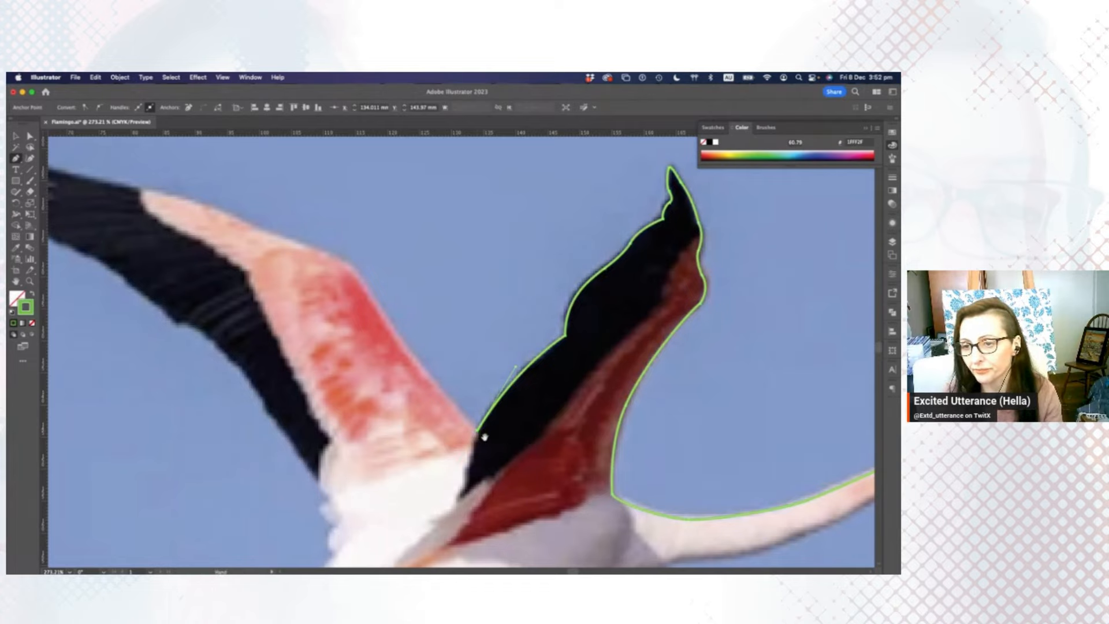
Trace the far wing's pink edge up from the wing junction and around its bend to about X 110 mm.
{"action": "left_click_drag", "start_coordinate": [483, 440], "coordinate": [539, 495]}
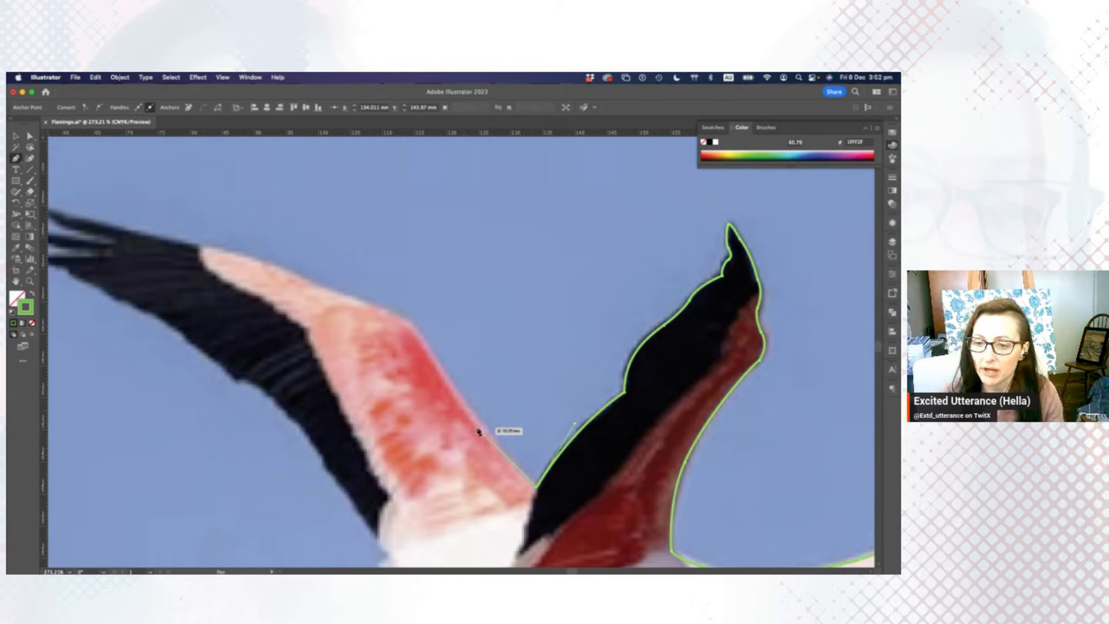
{"action": "left_click", "coordinate": [456, 397]}
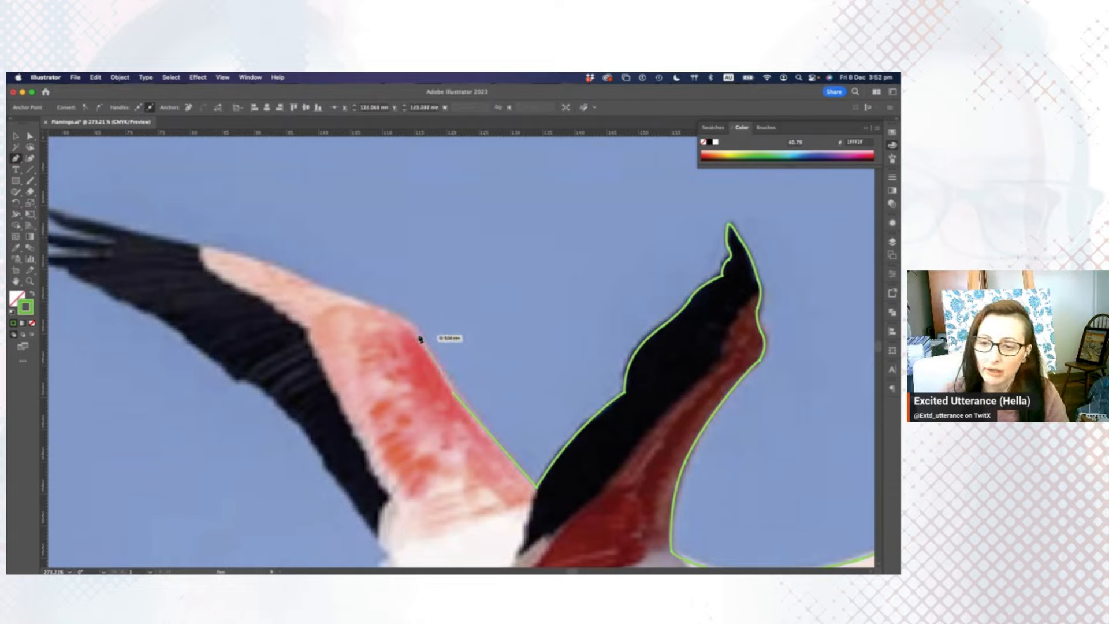
{"action": "left_click_drag", "start_coordinate": [399, 311], "coordinate": [400, 298]}
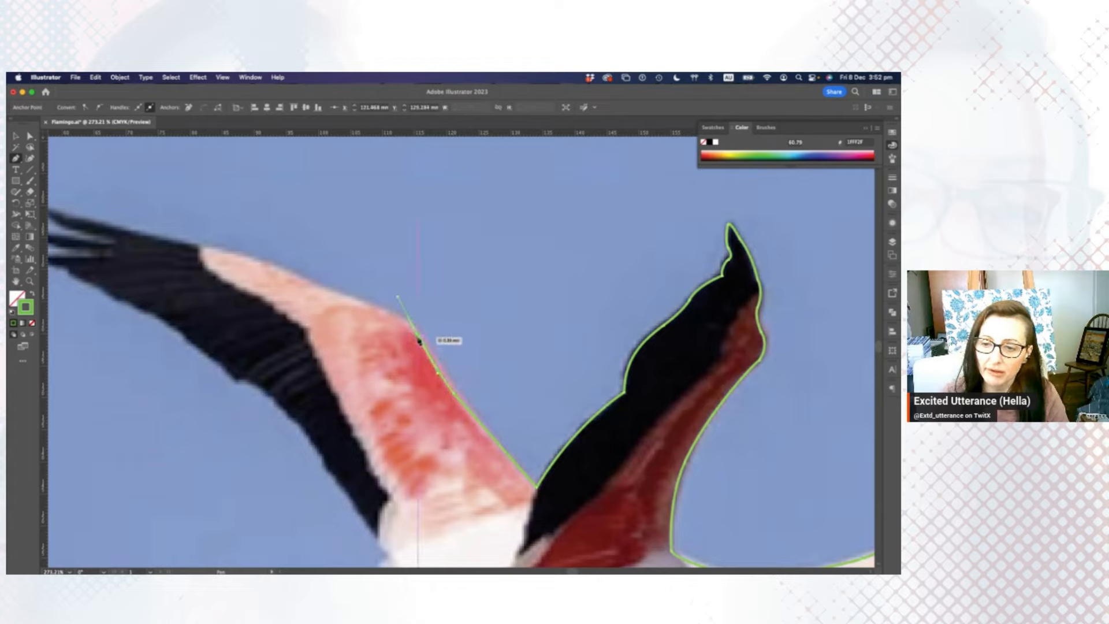
{"action": "left_click", "coordinate": [383, 313]}
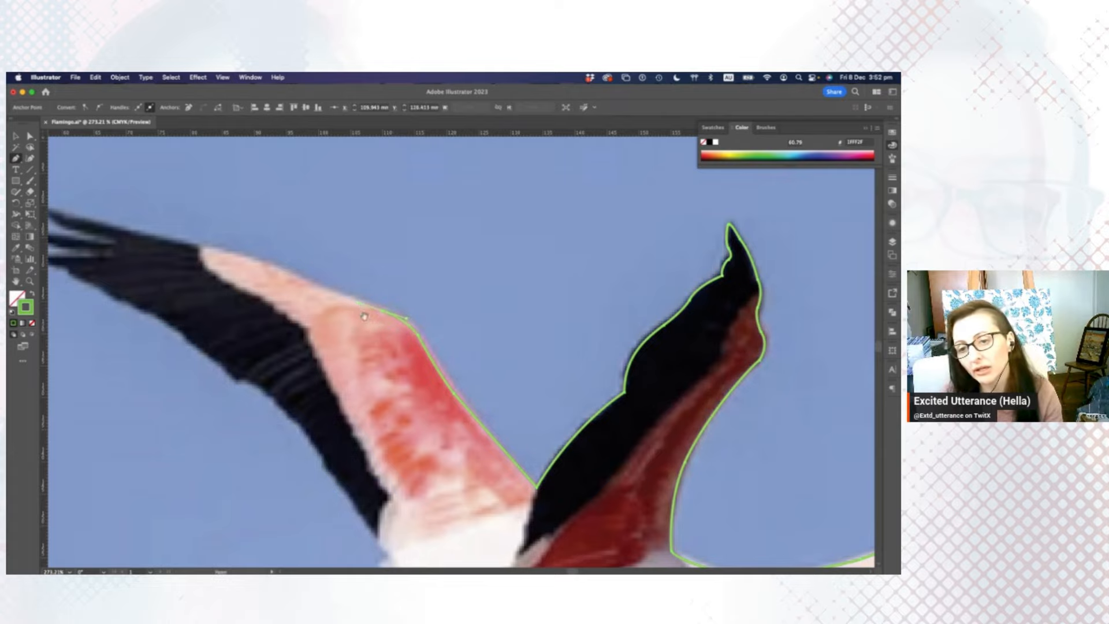
Continue the path along the far wing's upper edge to the uppermost feather tip at about X 59 mm, Y 101 mm.
{"action": "left_click_drag", "start_coordinate": [363, 313], "coordinate": [694, 470]}
{"action": "left_click", "coordinate": [511, 401]}
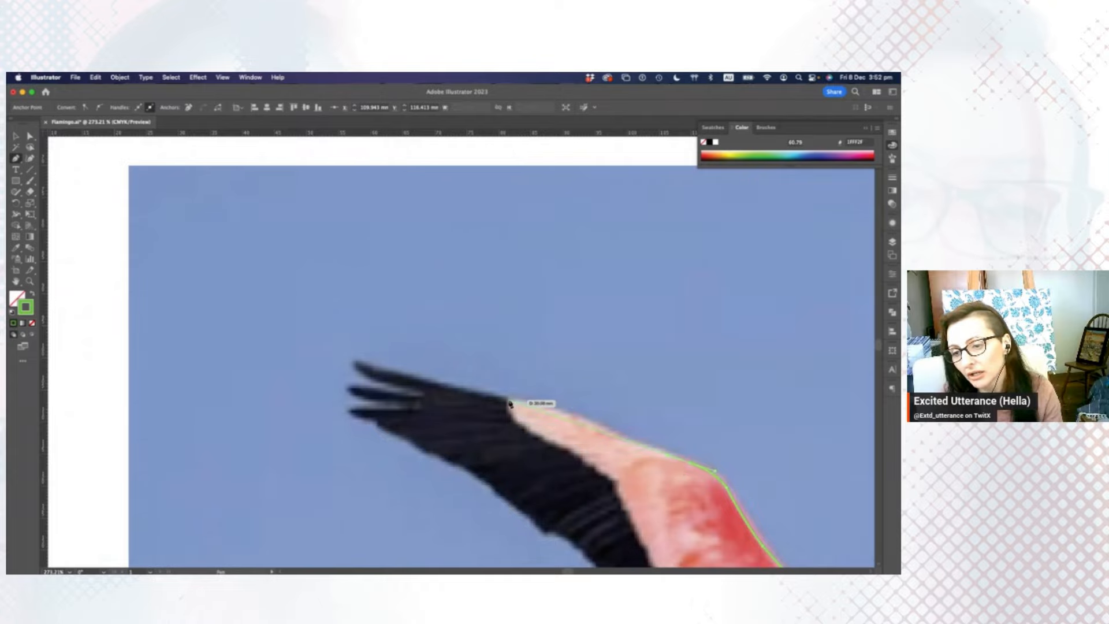
{"action": "left_click", "coordinate": [442, 385]}
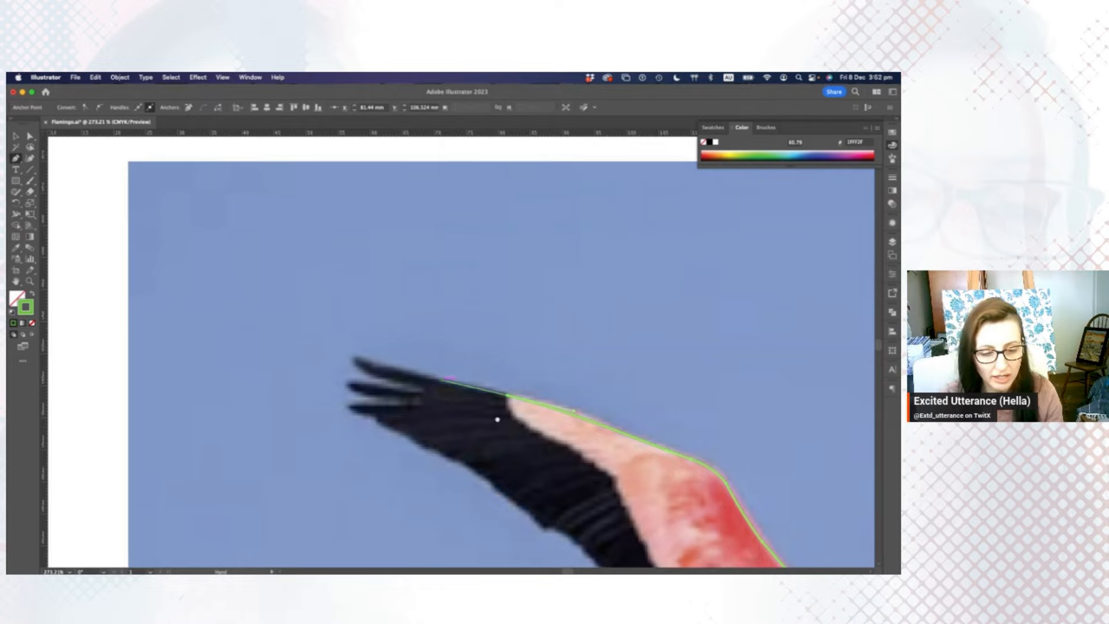
{"action": "left_click_drag", "start_coordinate": [494, 421], "coordinate": [477, 366]}
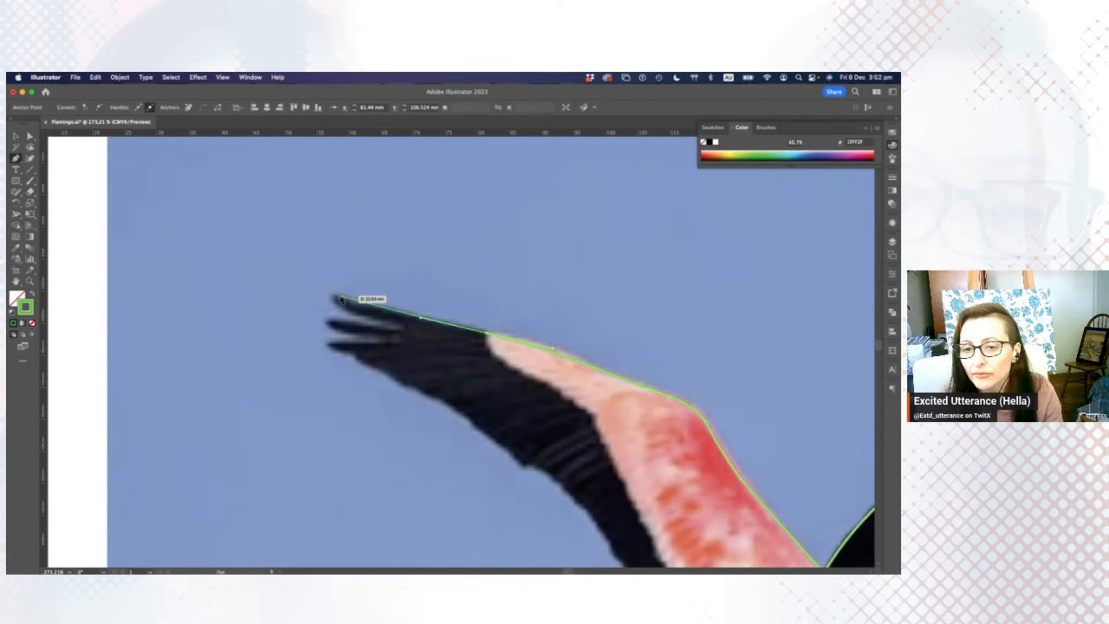
{"action": "left_click", "coordinate": [339, 297]}
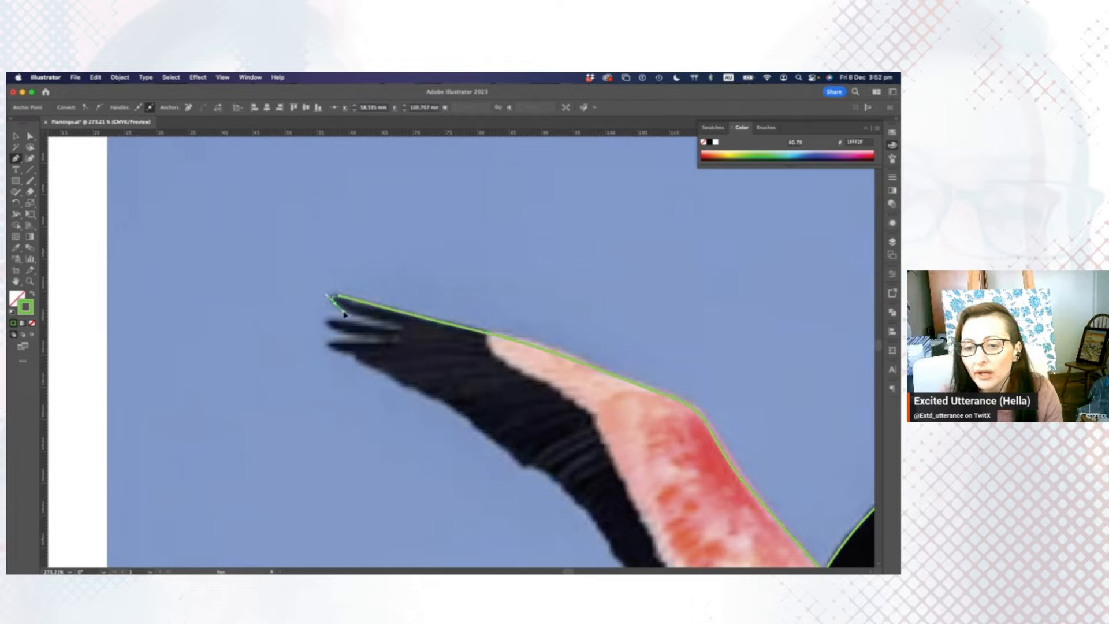
Trace around the far wing's three long feather tips and the gaps between them to the start of the lower feather edge.
{"action": "left_click_drag", "start_coordinate": [344, 313], "coordinate": [344, 312]}
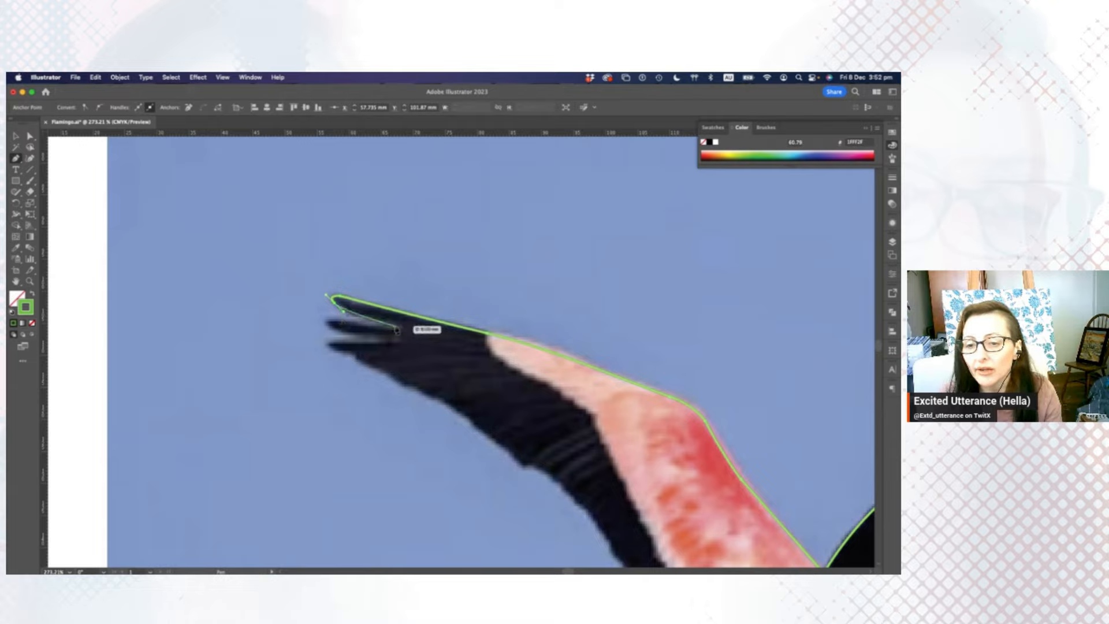
{"action": "left_click_drag", "start_coordinate": [397, 328], "coordinate": [389, 335]}
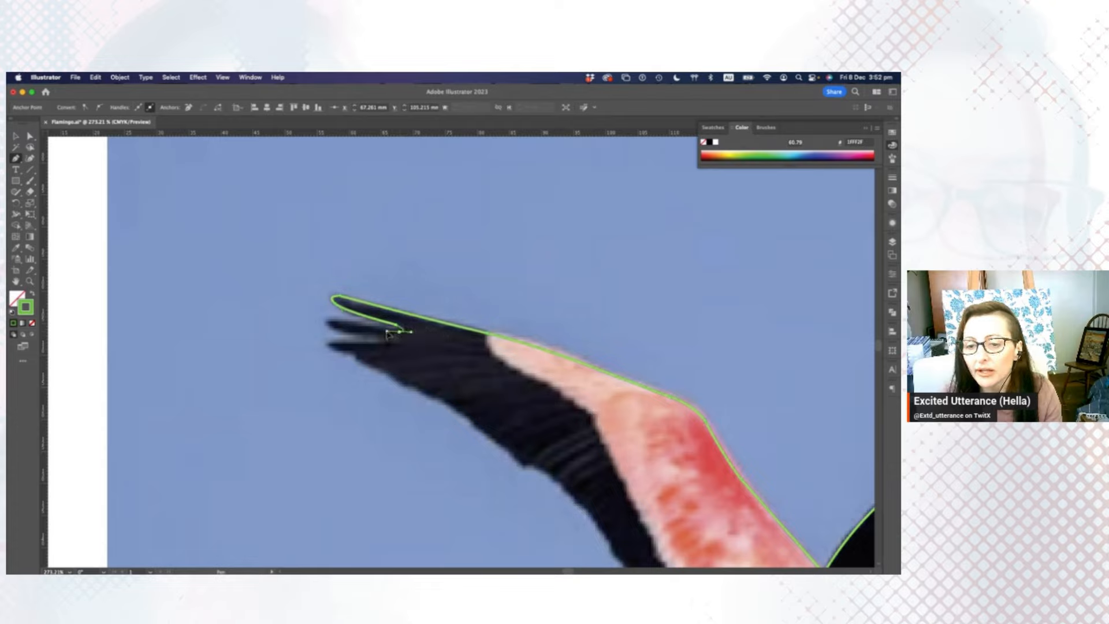
{"action": "left_click", "coordinate": [334, 319]}
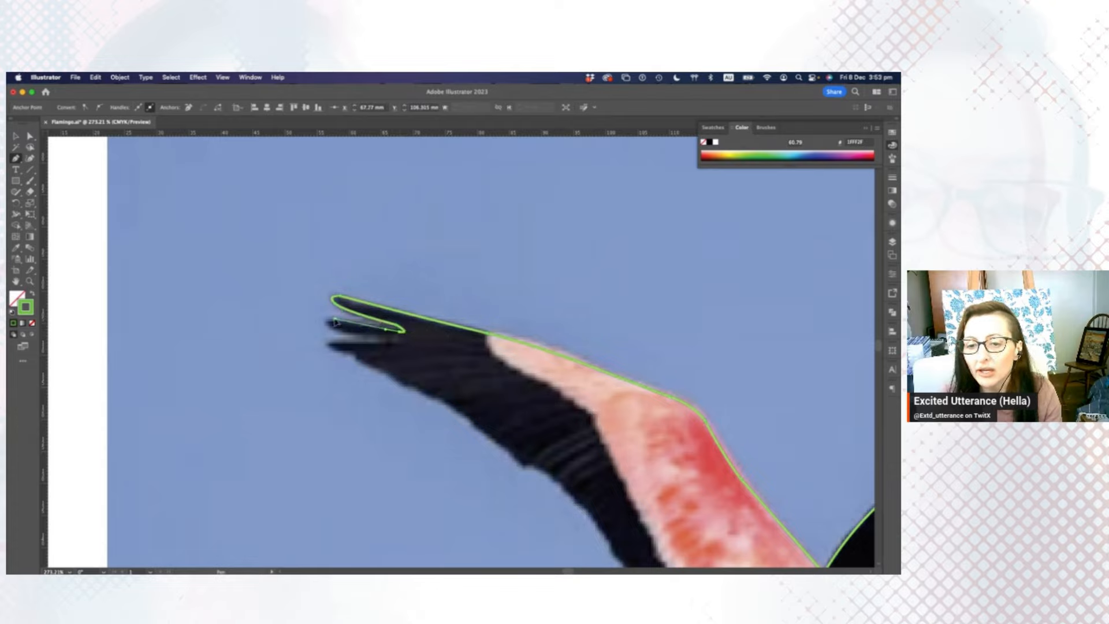
{"action": "left_click_drag", "start_coordinate": [334, 319], "coordinate": [257, 313]}
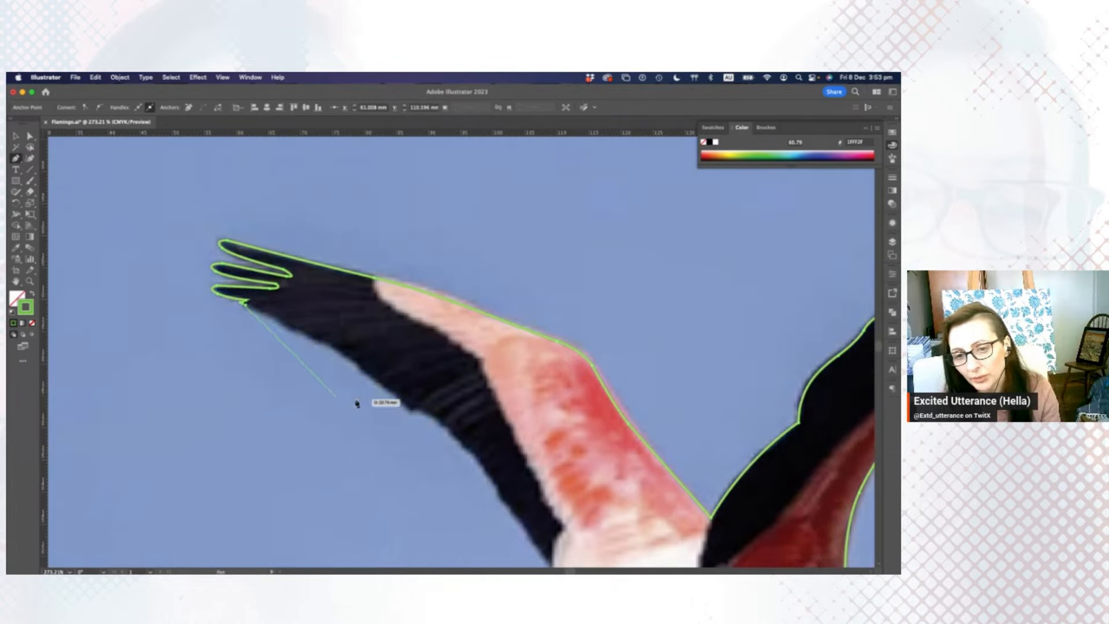
Trace the far wing's ragged lower feather edge in short, jagged segments to about X 75 mm, Y 117 mm.
{"action": "left_click", "coordinate": [246, 305]}
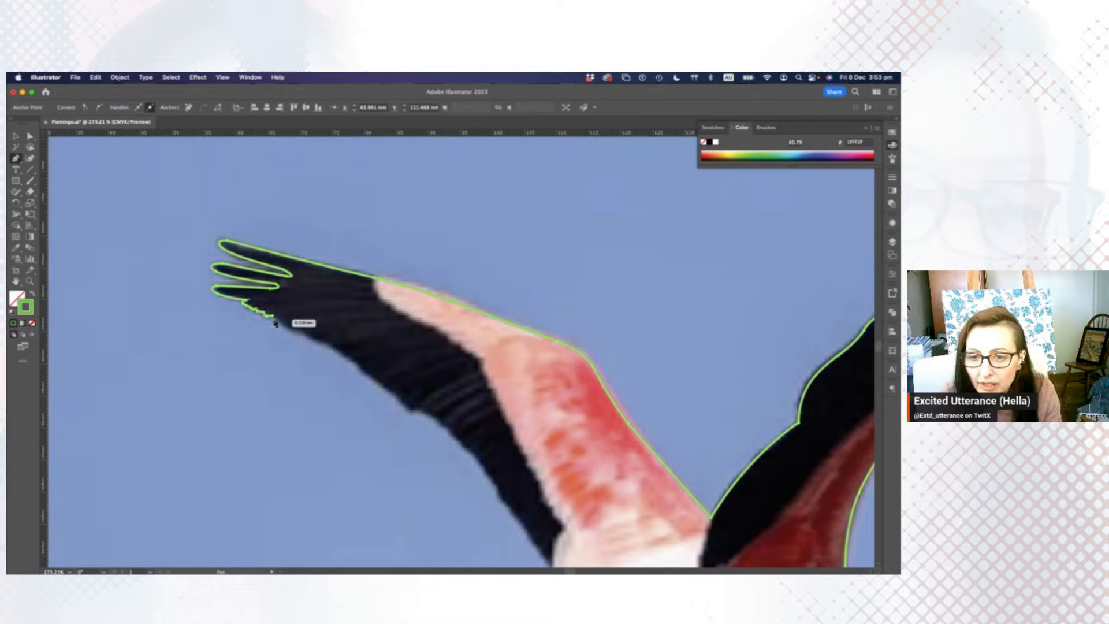
{"action": "left_click", "coordinate": [277, 322]}
{"action": "left_click", "coordinate": [283, 324]}
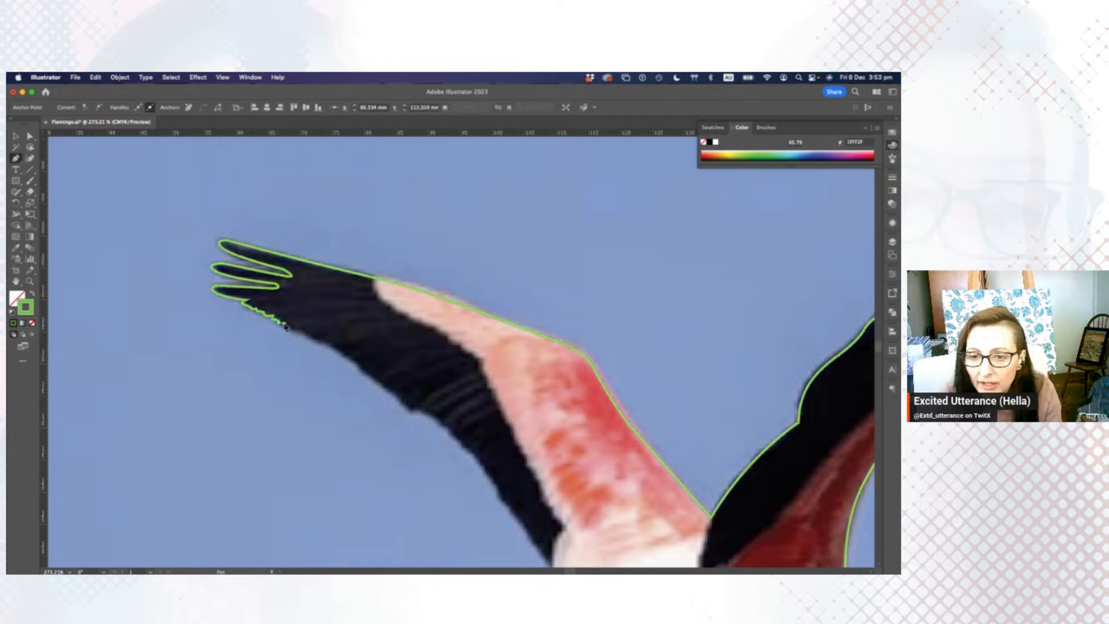
{"action": "left_click_drag", "start_coordinate": [299, 333], "coordinate": [304, 350]}
{"action": "left_click", "coordinate": [307, 336]}
{"action": "left_click", "coordinate": [312, 338]}
{"action": "left_click", "coordinate": [315, 342]}
{"action": "left_click", "coordinate": [320, 342]}
{"action": "left_click", "coordinate": [319, 338]}
{"action": "left_click", "coordinate": [324, 342]}
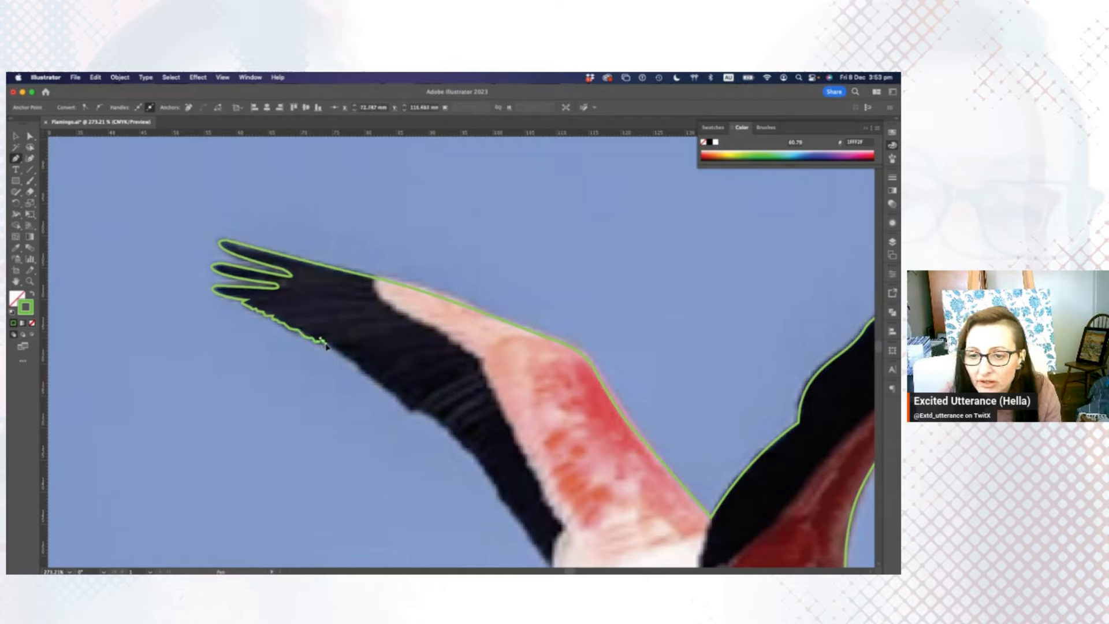
{"action": "left_click_drag", "start_coordinate": [331, 348], "coordinate": [336, 348]}
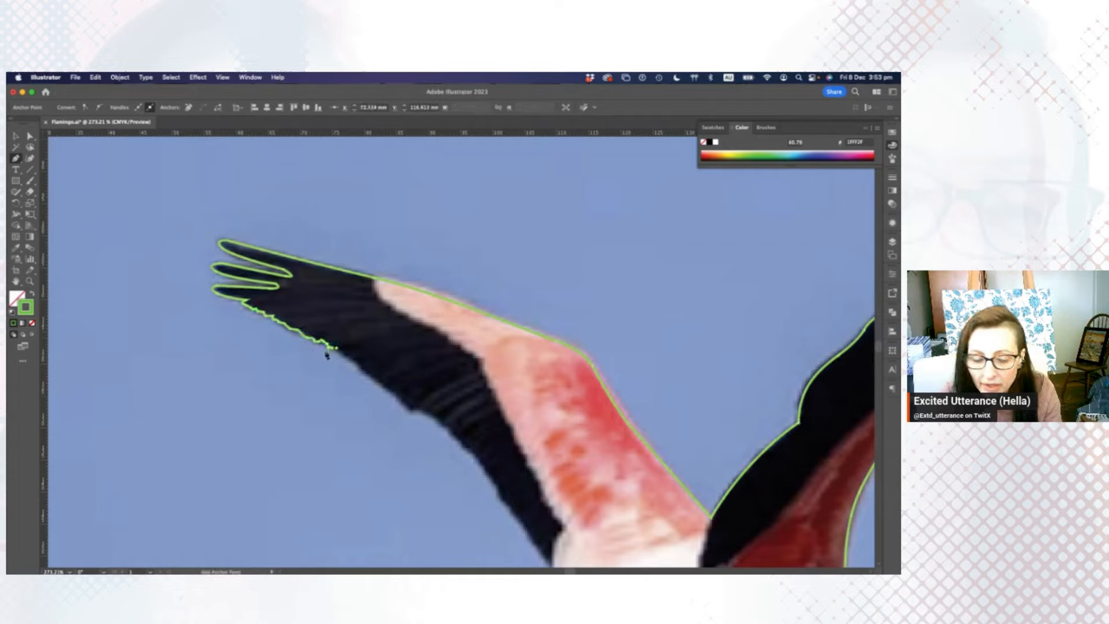
Continue the jagged path along the black lower feather edge to the small notch at about X 87 mm, Y 127 mm.
{"action": "key", "text": "super+equal"}
{"action": "key", "text": "super+equal"}
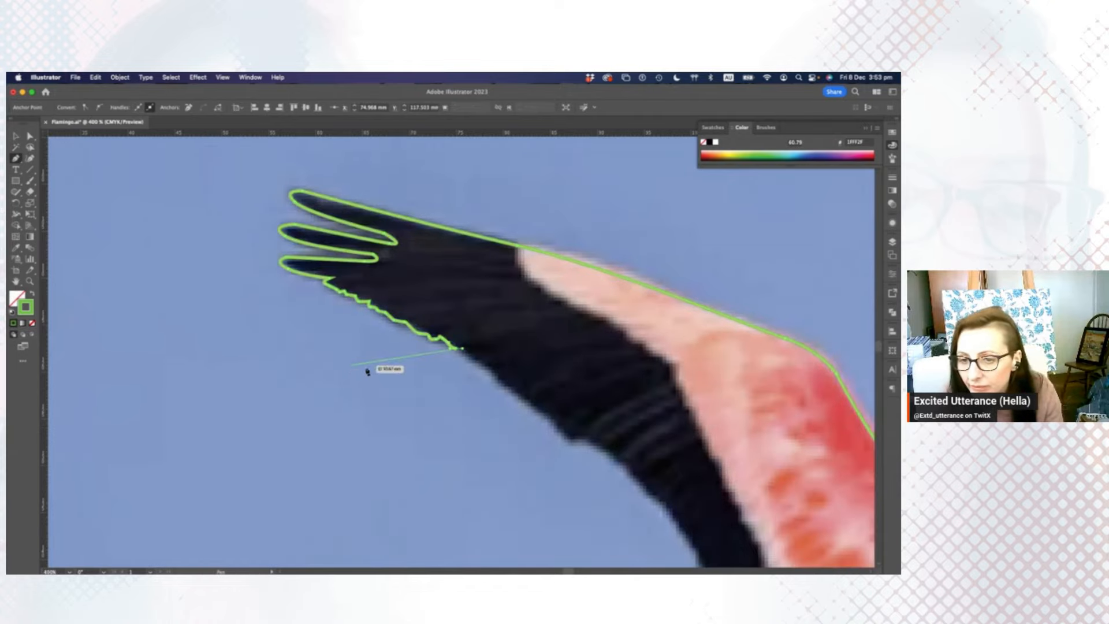
{"action": "left_click_drag", "start_coordinate": [490, 391], "coordinate": [282, 333]}
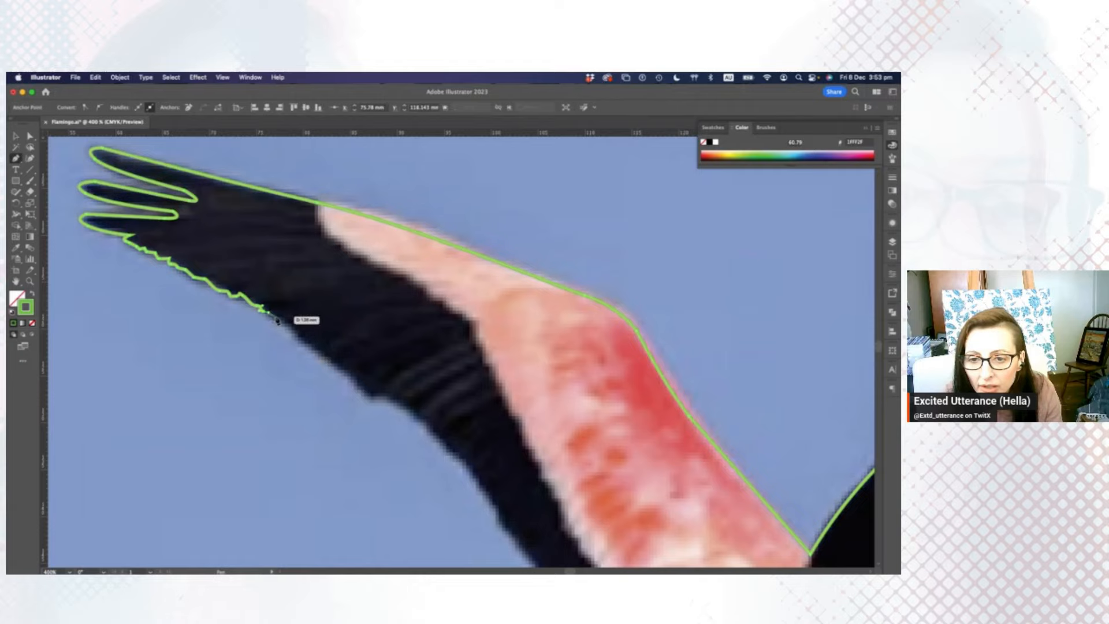
{"action": "left_click_drag", "start_coordinate": [282, 322], "coordinate": [211, 299]}
{"action": "left_click", "coordinate": [301, 338]}
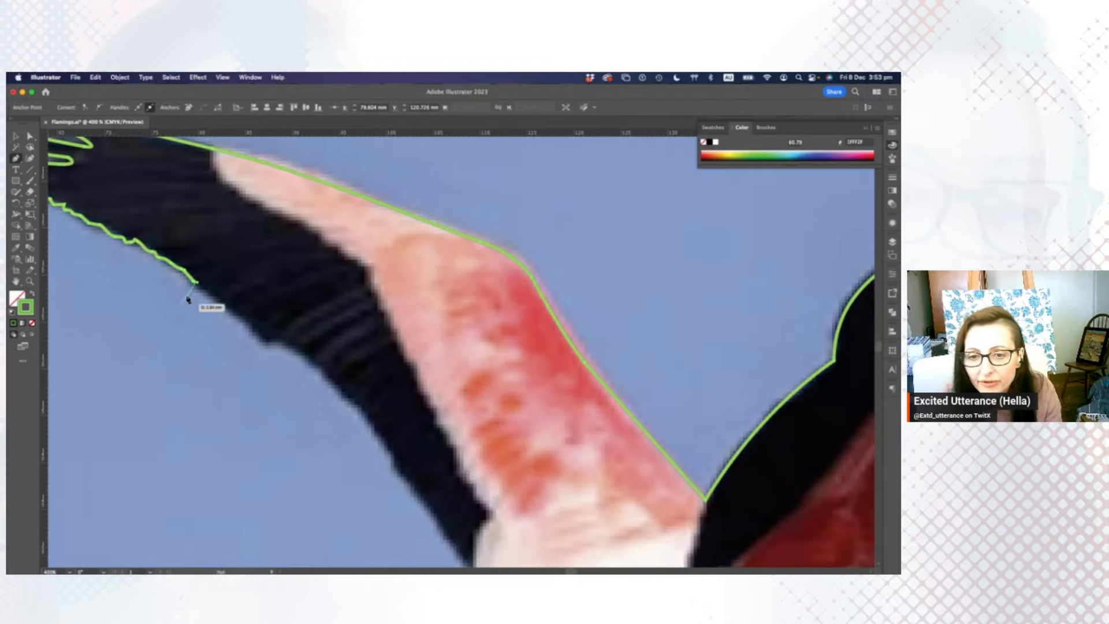
{"action": "left_click", "coordinate": [207, 294]}
{"action": "left_click", "coordinate": [221, 304]}
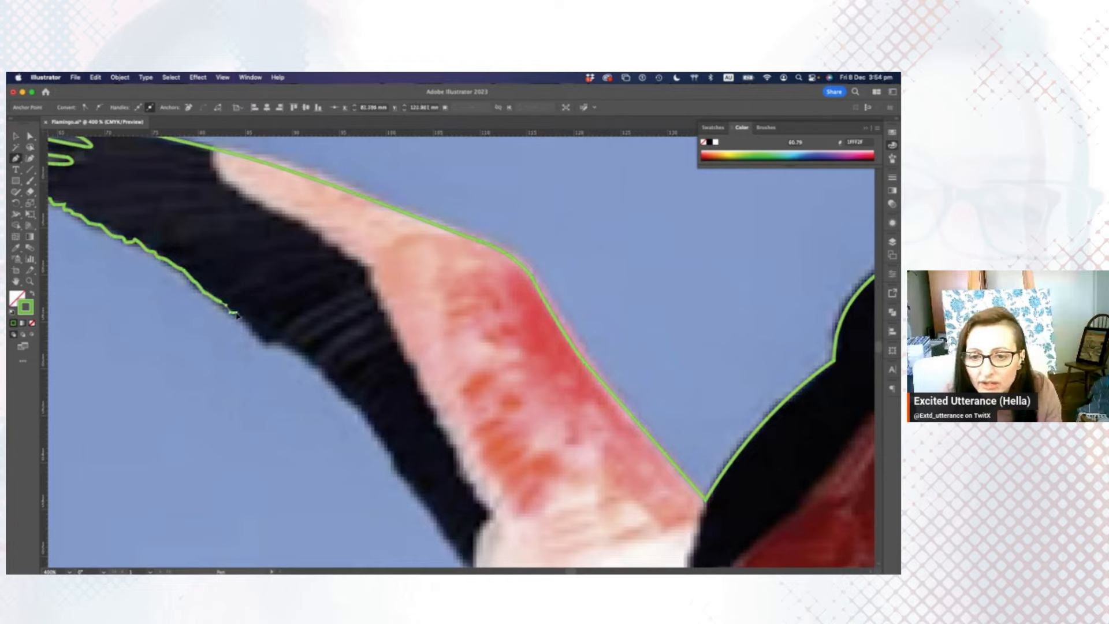
{"action": "left_click", "coordinate": [243, 319]}
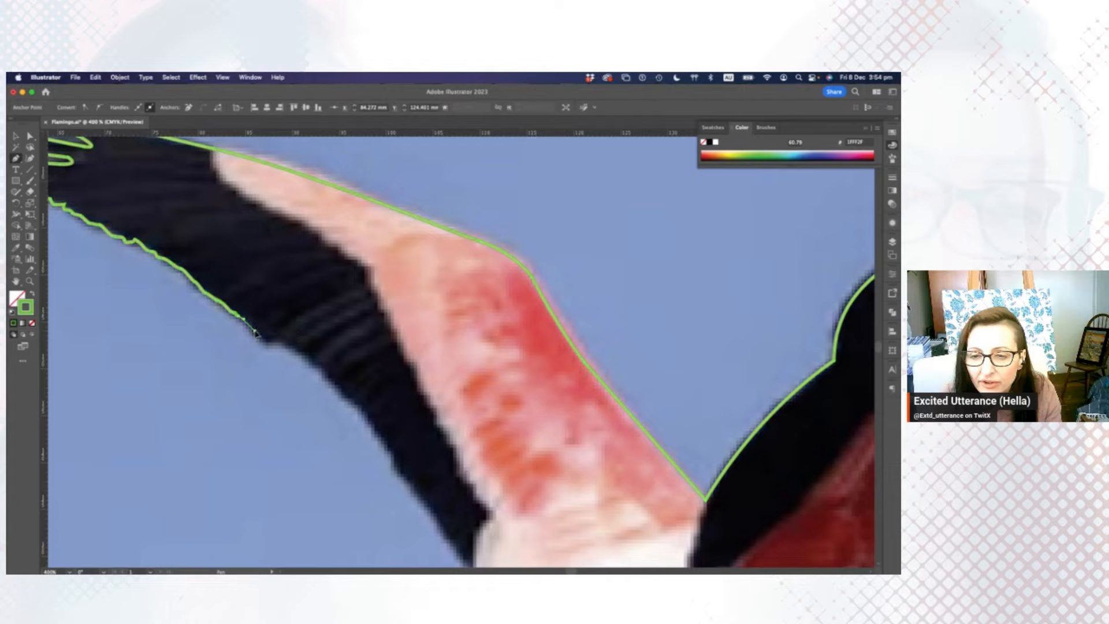
{"action": "left_click", "coordinate": [279, 340]}
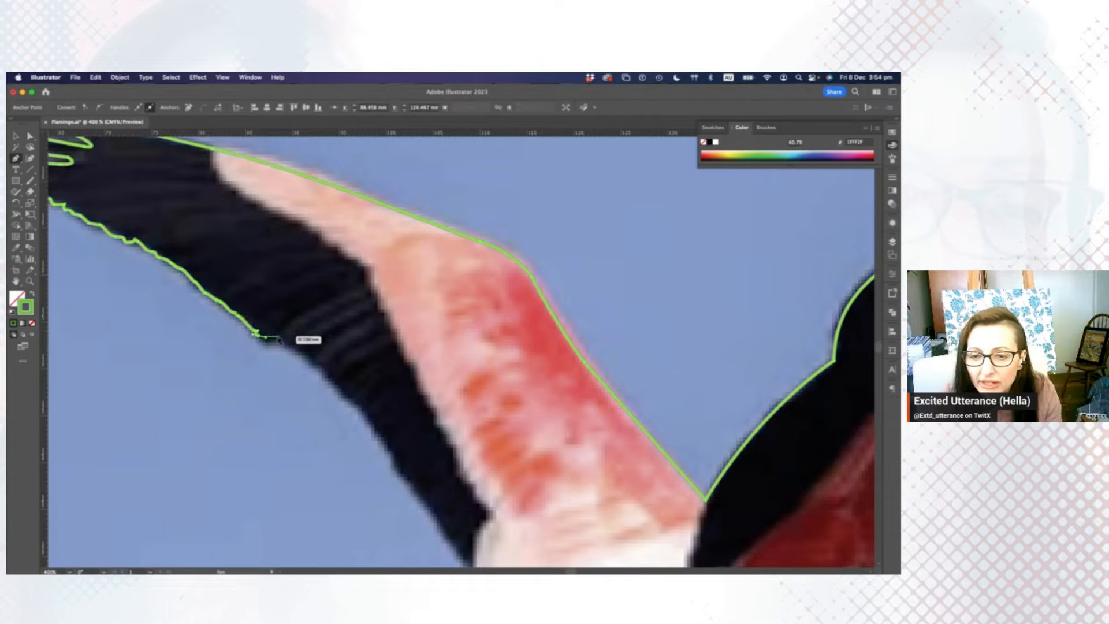
{"action": "left_click", "coordinate": [274, 344]}
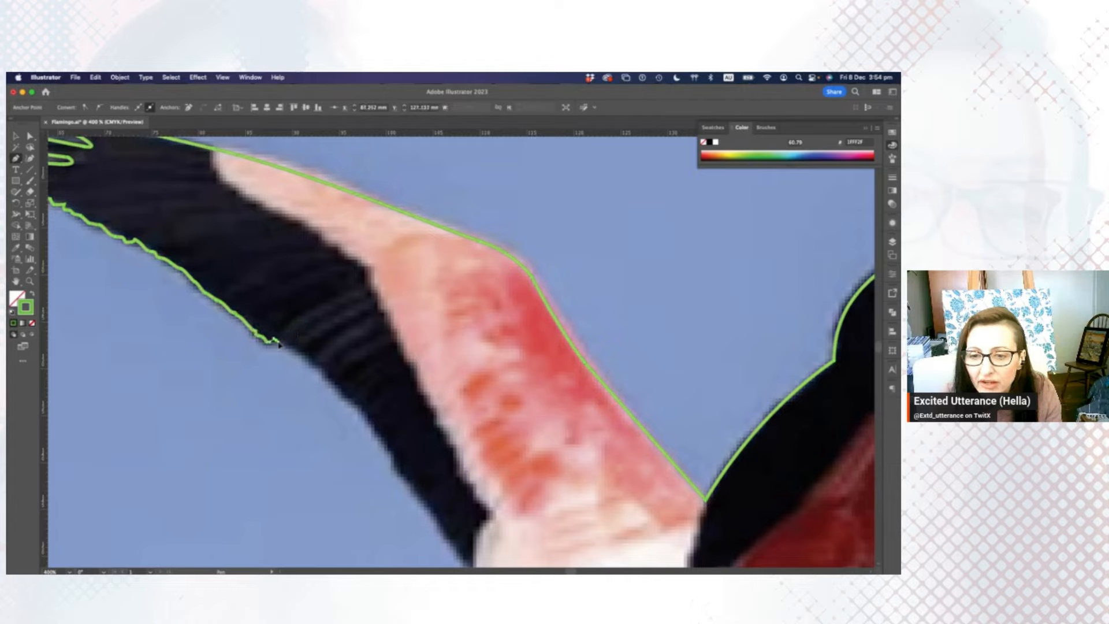
Trace the black feather edge from the notch down towards the body to about X 99 mm, Y 138 mm.
{"action": "left_click_drag", "start_coordinate": [297, 358], "coordinate": [237, 306]}
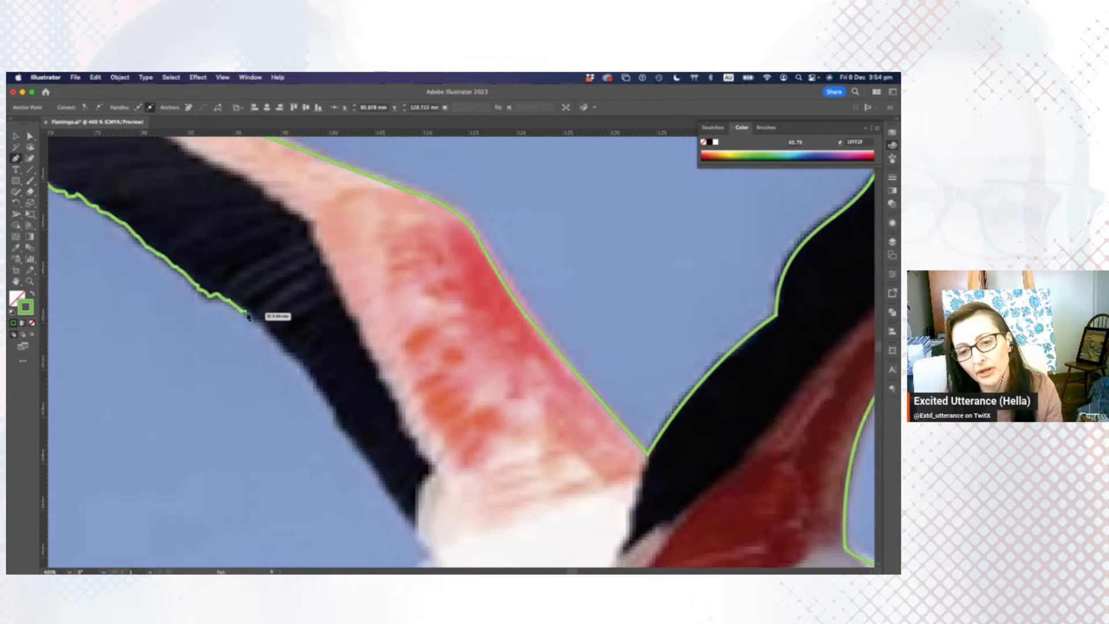
{"action": "left_click", "coordinate": [257, 319]}
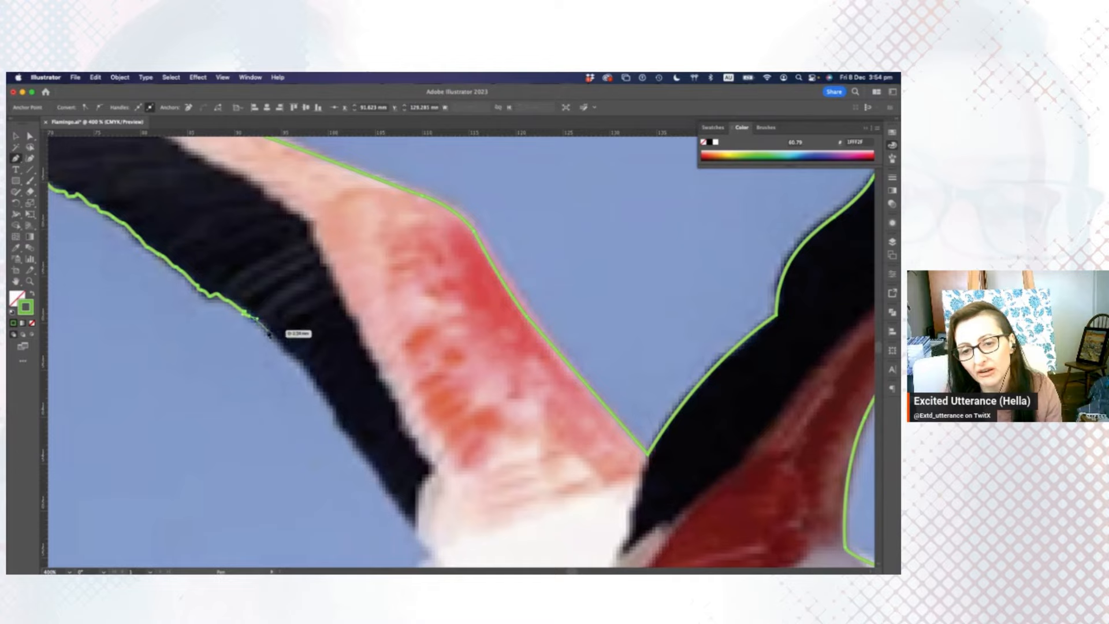
{"action": "left_click", "coordinate": [289, 347]}
{"action": "left_click", "coordinate": [297, 360]}
{"action": "left_click_drag", "start_coordinate": [302, 368], "coordinate": [271, 342]}
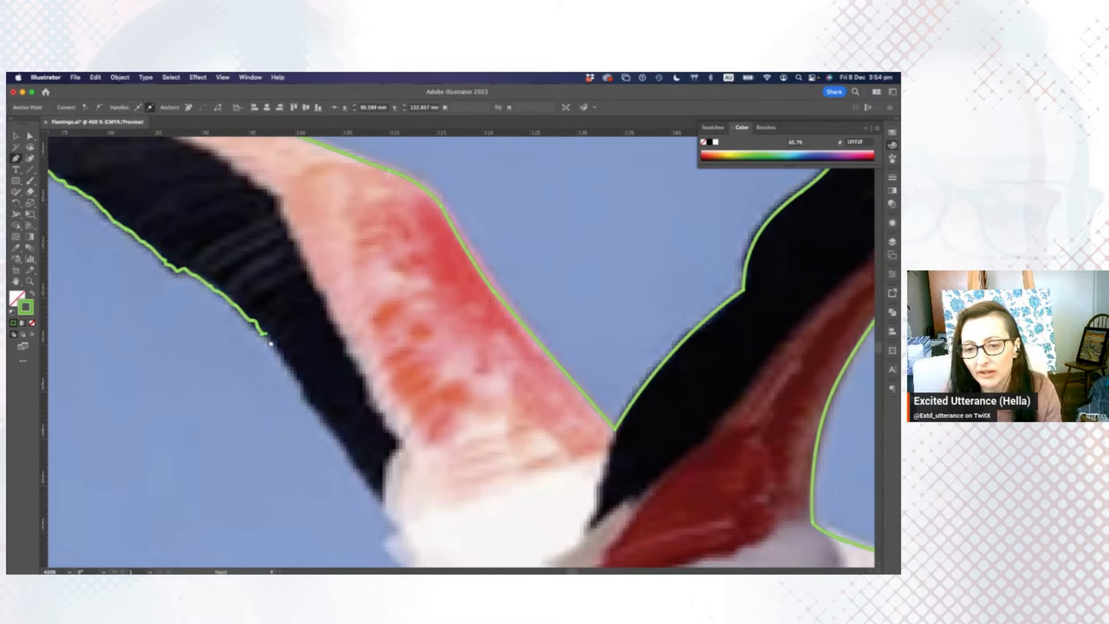
{"action": "left_click", "coordinate": [286, 356]}
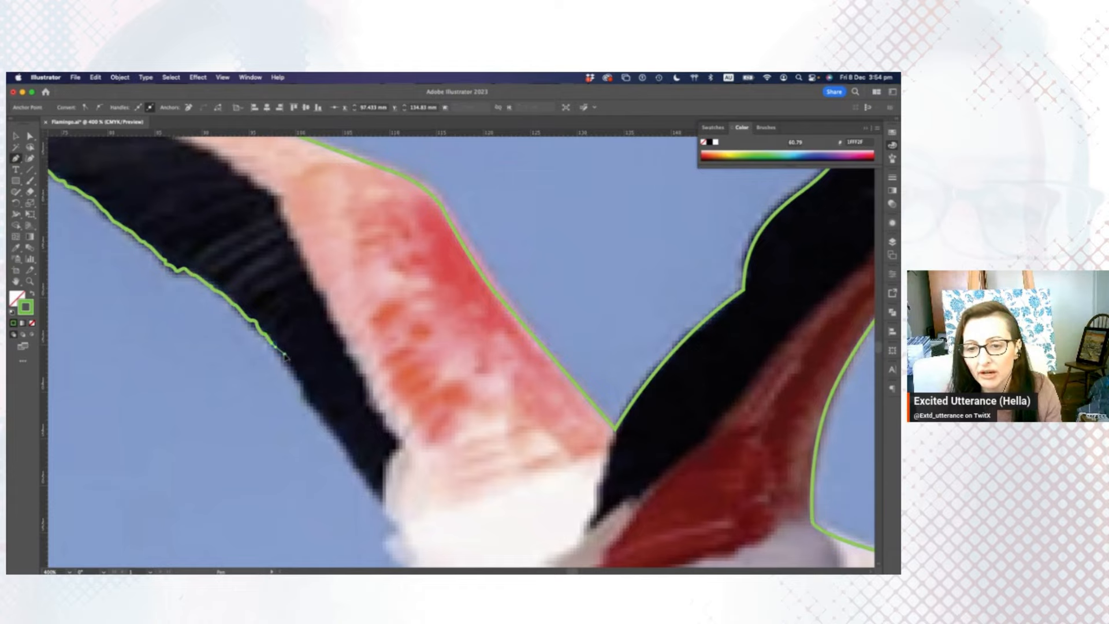
{"action": "left_click", "coordinate": [286, 363]}
{"action": "left_click_drag", "start_coordinate": [286, 364], "coordinate": [257, 332]}
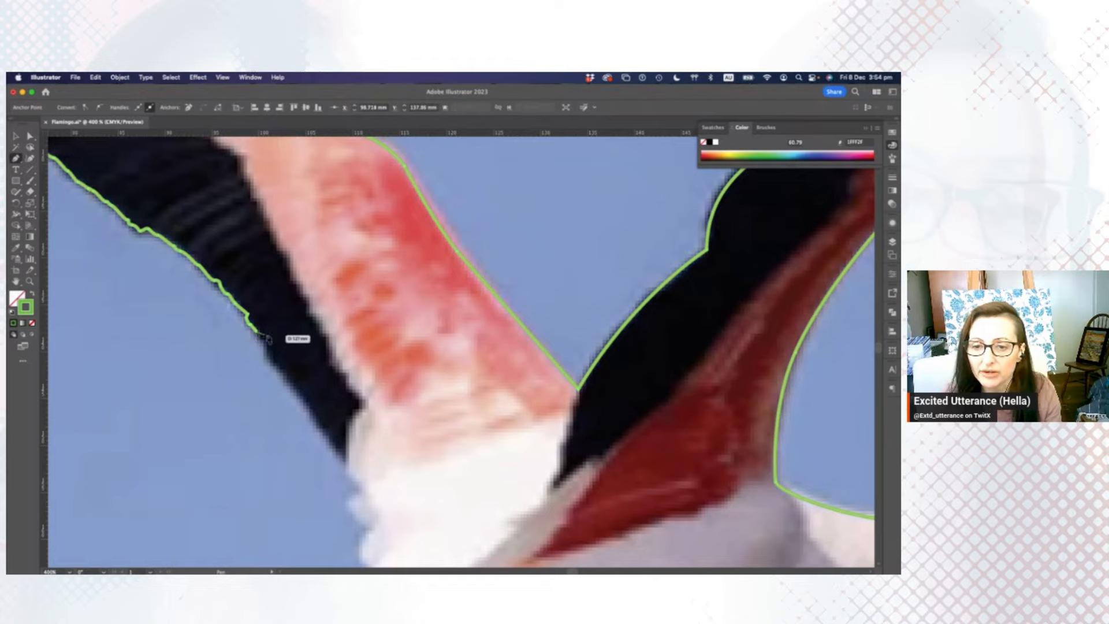
Finish tracing the black feather edge down to the white feathers at about X 109 mm, Y 152 mm.
{"action": "left_click", "coordinate": [261, 342]}
{"action": "left_click_drag", "start_coordinate": [264, 348], "coordinate": [114, 217]}
{"action": "left_click", "coordinate": [230, 299]}
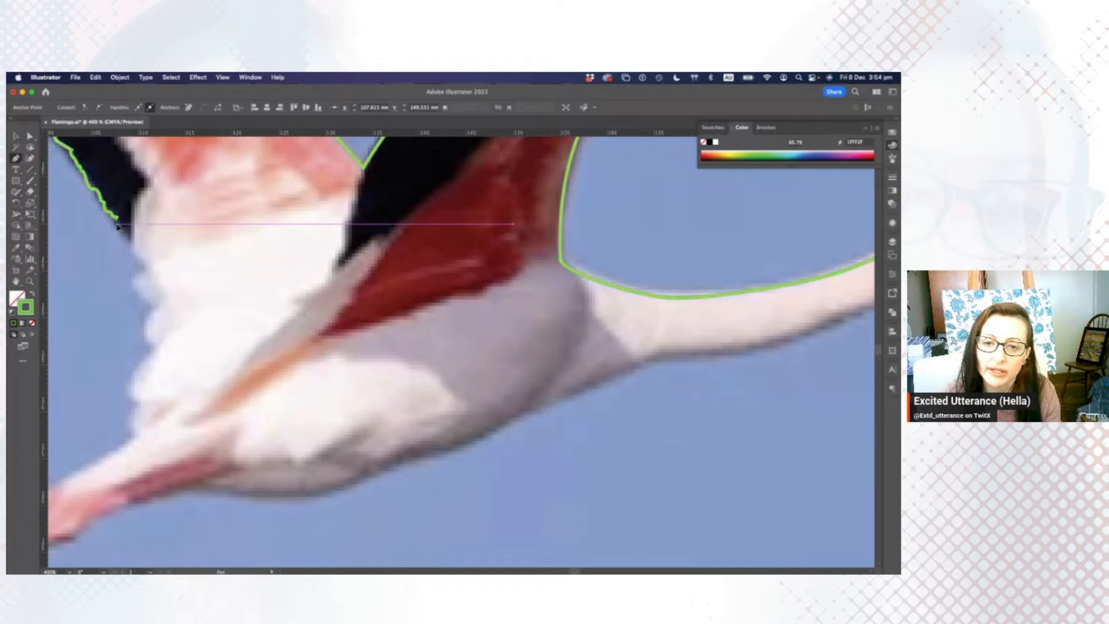
{"action": "left_click", "coordinate": [118, 228]}
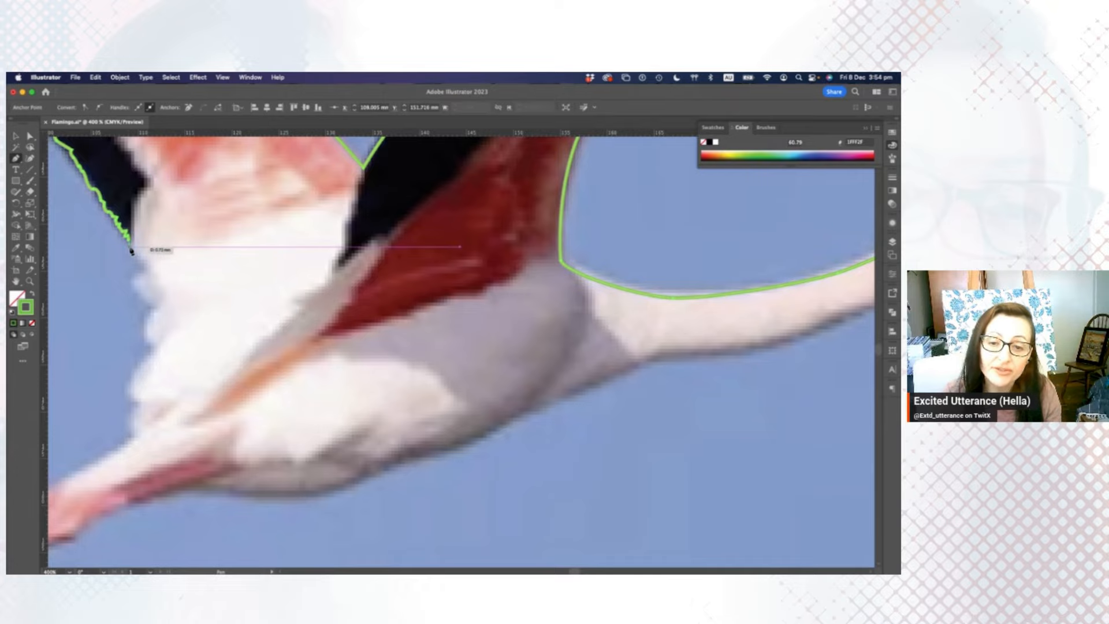
{"action": "left_click_drag", "start_coordinate": [133, 246], "coordinate": [256, 269]}
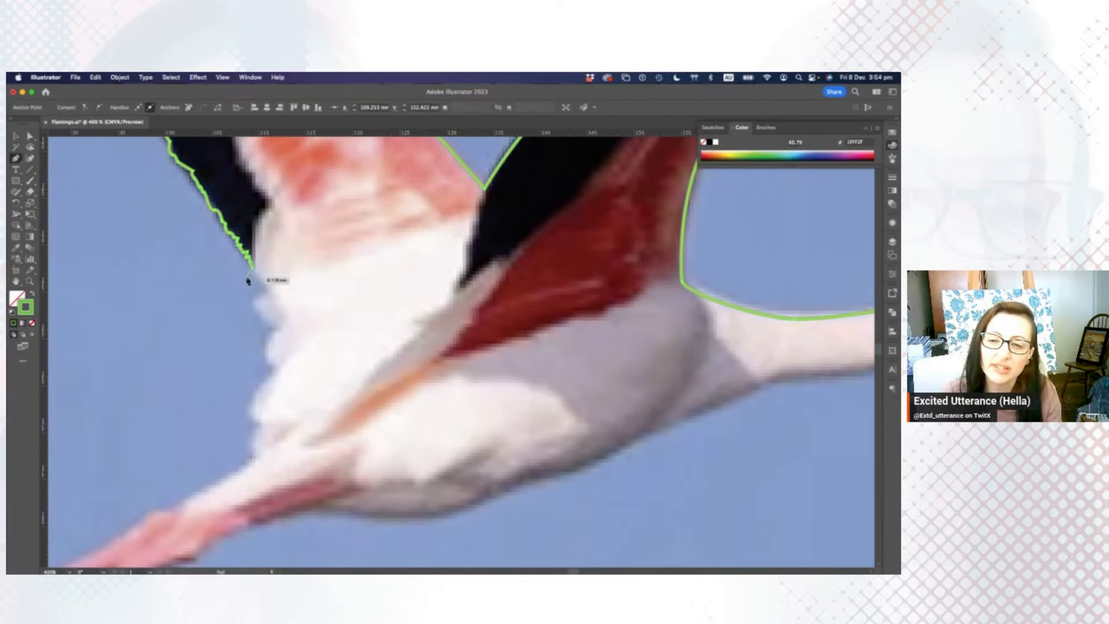
Trace the scalloped edge of the white feathers below the black ones to about X 111 mm, Y 162 mm.
{"action": "left_click", "coordinate": [255, 269]}
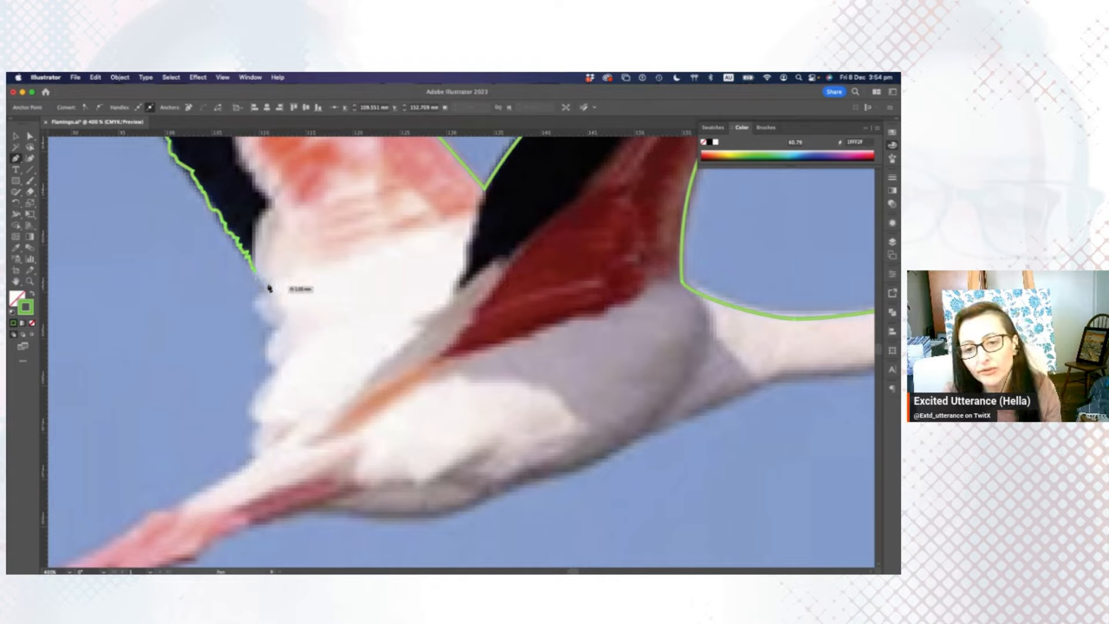
{"action": "left_click", "coordinate": [263, 284]}
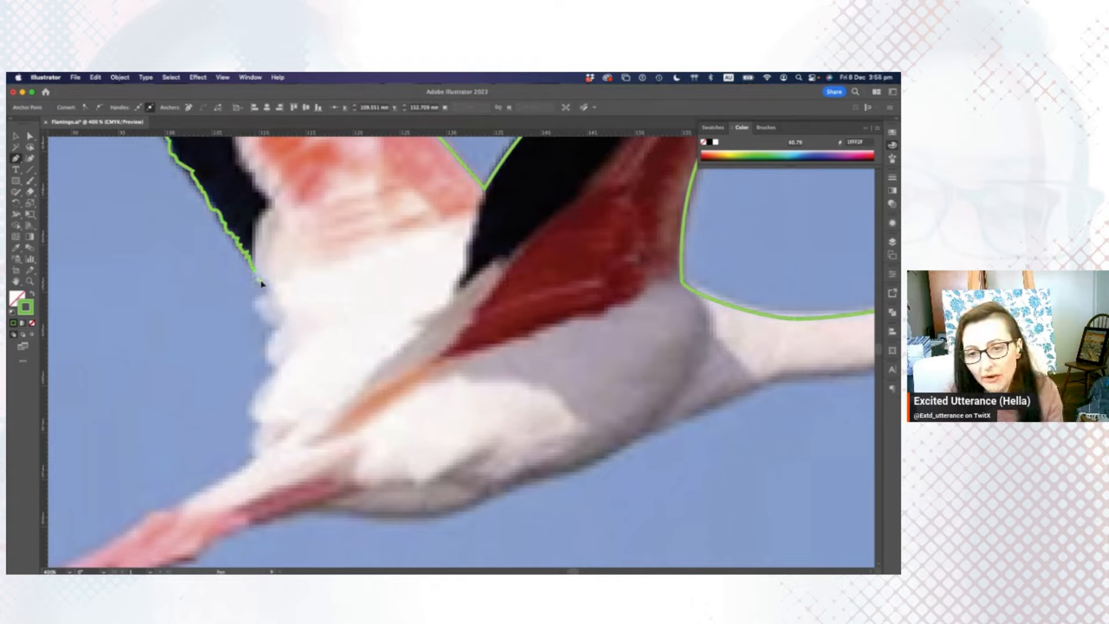
{"action": "left_click", "coordinate": [261, 298]}
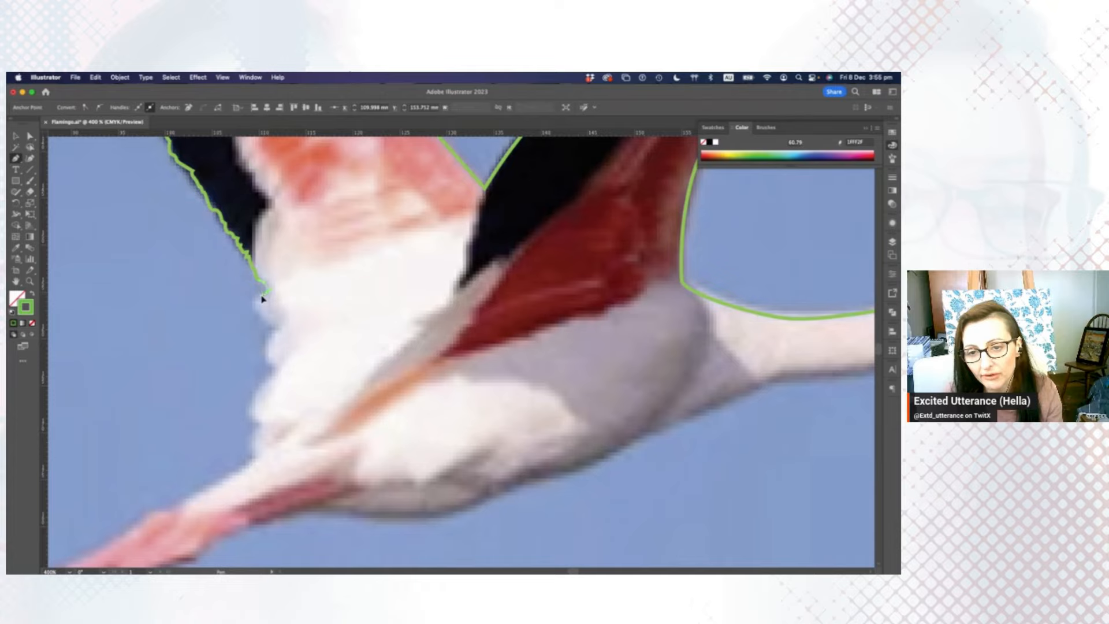
{"action": "left_click", "coordinate": [274, 327]}
{"action": "left_click", "coordinate": [269, 347]}
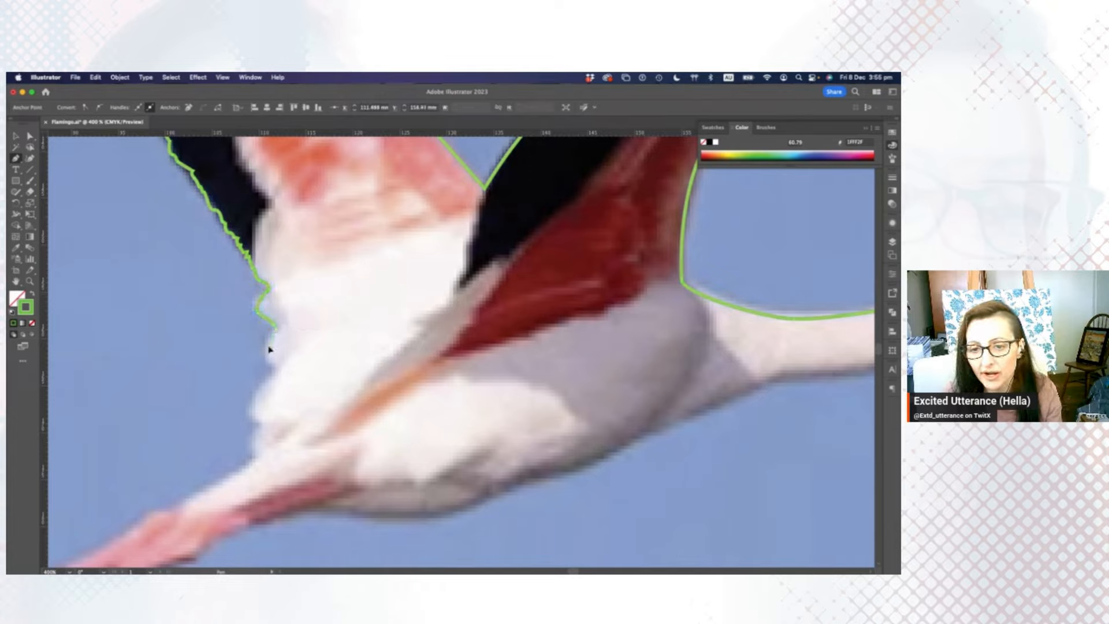
{"action": "left_click", "coordinate": [273, 364]}
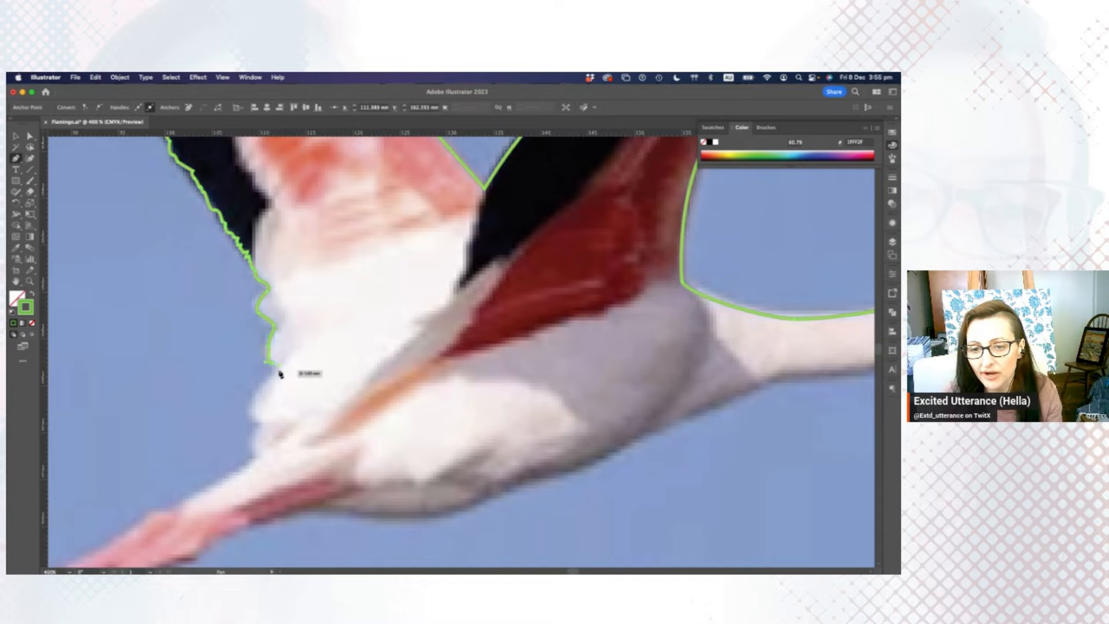
Curve the path around the last white feather tufts to a corner where the leg begins, at about X 110 mm, Y 173 mm.
{"action": "scroll", "coordinate": [267, 383], "scroll_direction": "down", "scroll_amount": 5}
{"action": "left_click", "coordinate": [287, 220]}
{"action": "left_click", "coordinate": [297, 237]}
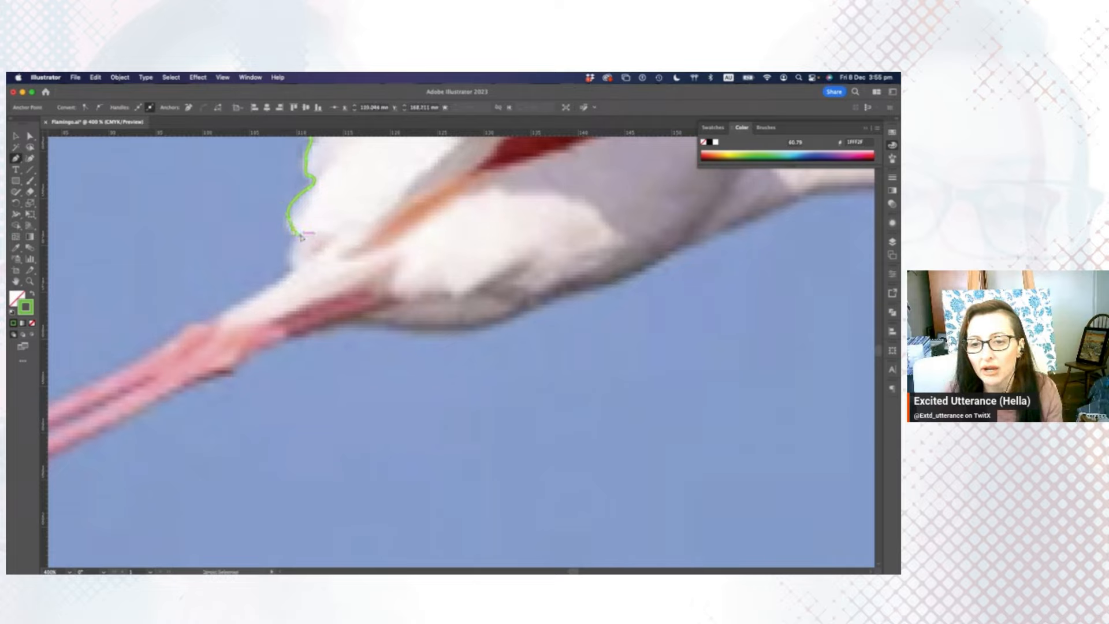
{"action": "key", "text": "super+z"}
{"action": "left_click_drag", "start_coordinate": [289, 221], "coordinate": [299, 237]}
{"action": "left_click", "coordinate": [301, 235]}
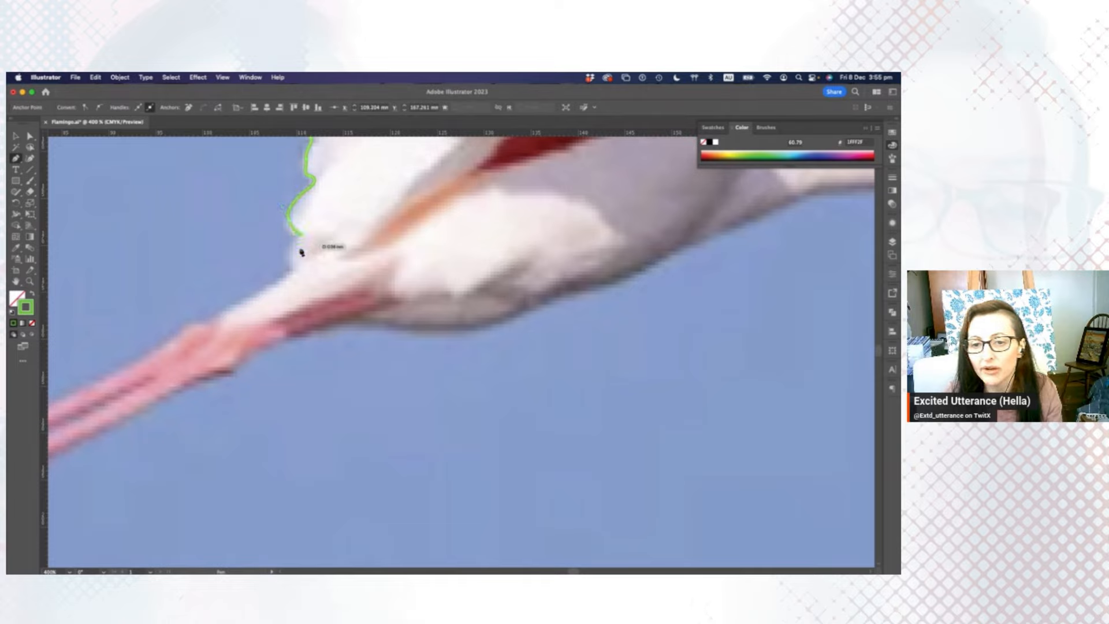
{"action": "left_click_drag", "start_coordinate": [290, 264], "coordinate": [354, 237]}
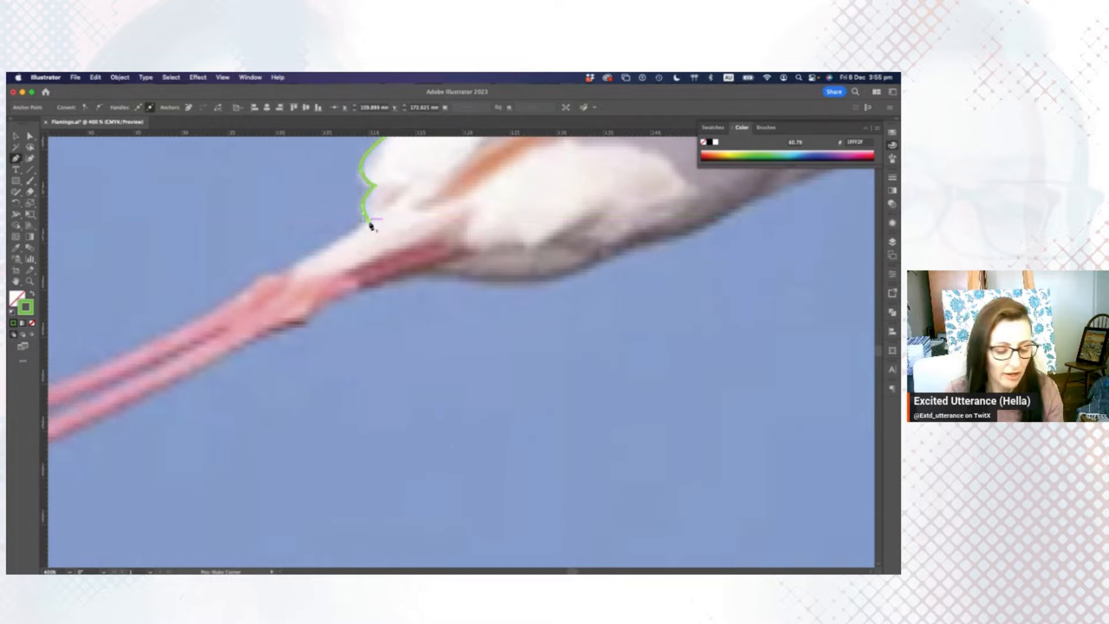
{"action": "left_click", "coordinate": [369, 224]}
Trace the leg's upper edge past the knee joint to the foot at about X 70 mm, Y 192 mm.
{"action": "left_click_drag", "start_coordinate": [270, 284], "coordinate": [333, 250]}
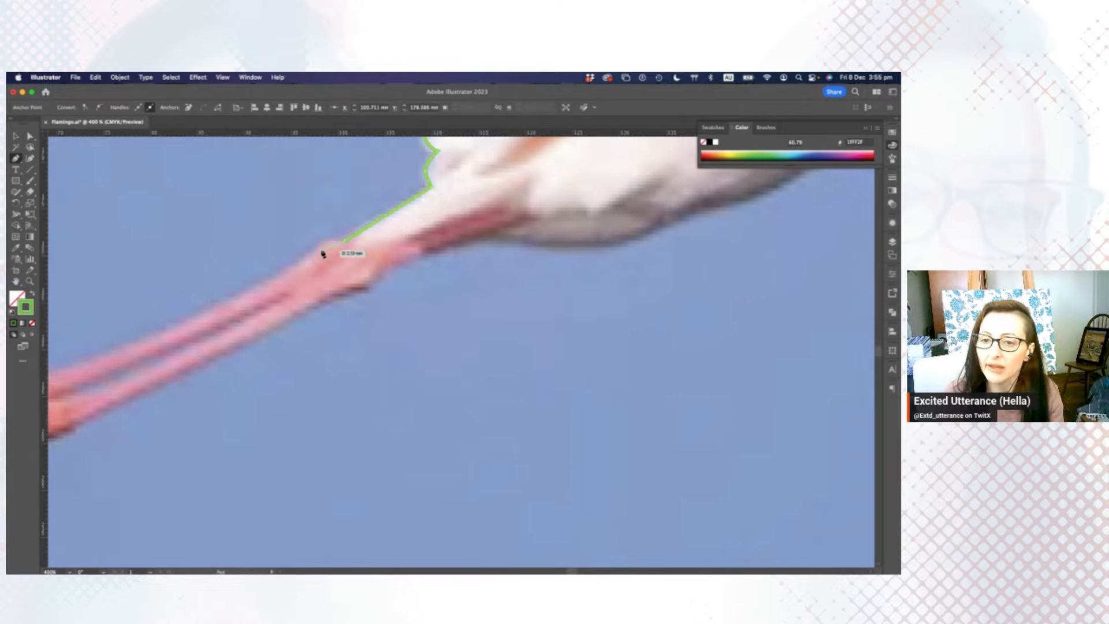
{"action": "left_click_drag", "start_coordinate": [312, 255], "coordinate": [292, 271]}
{"action": "left_click_drag", "start_coordinate": [220, 295], "coordinate": [456, 223]}
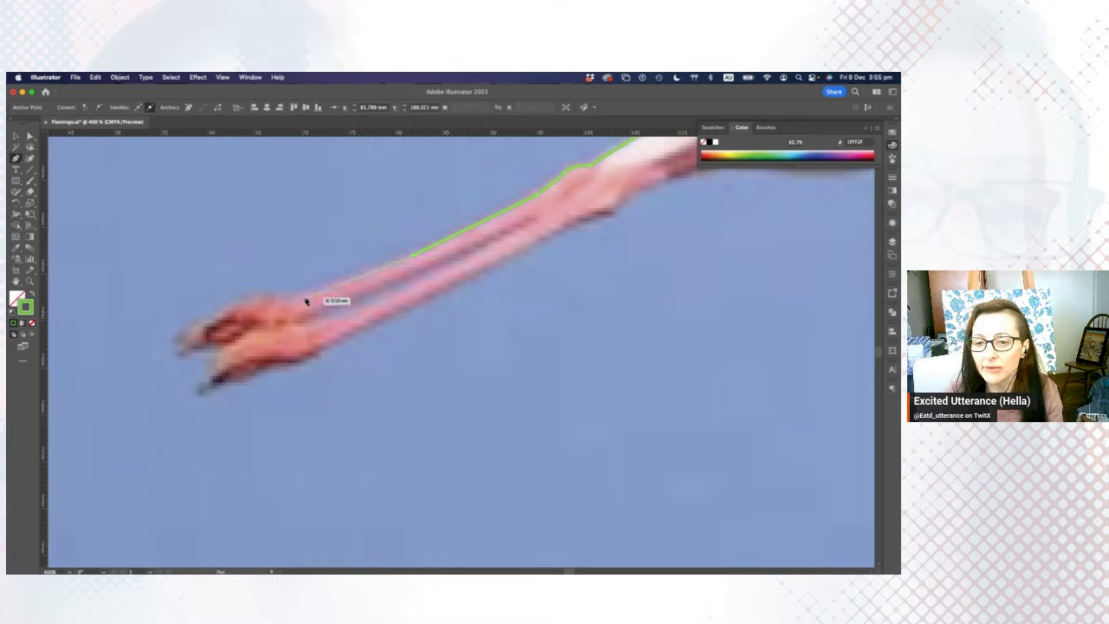
{"action": "left_click_drag", "start_coordinate": [277, 299], "coordinate": [303, 296]}
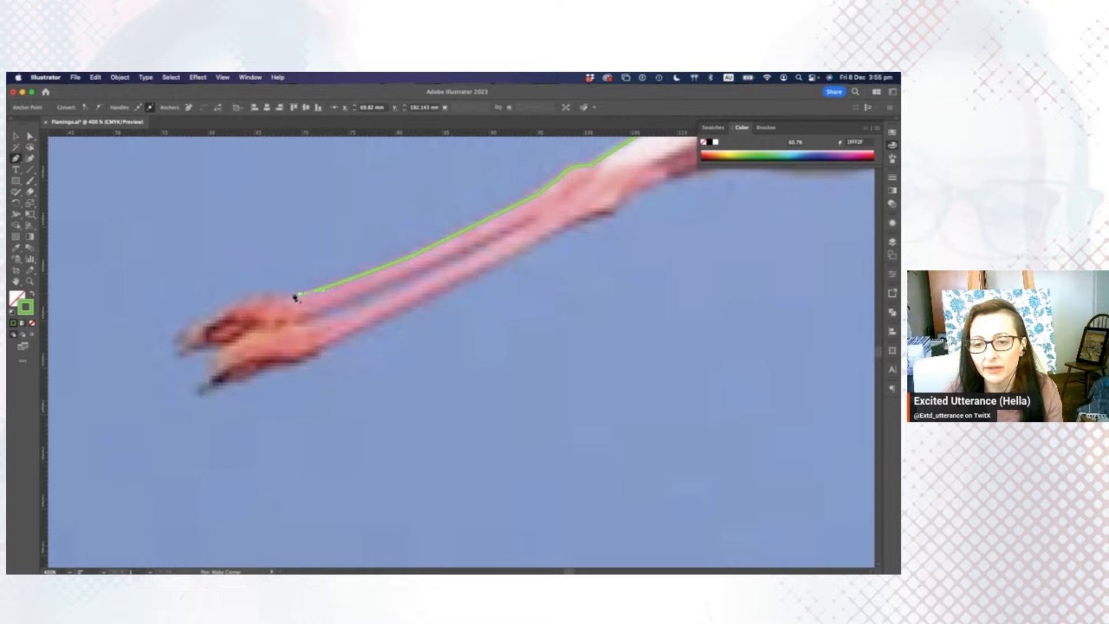
Trace the top of the foot, around the upper toe tip and the gap between the toes, to the start of the lower toe.
{"action": "left_click", "coordinate": [232, 302]}
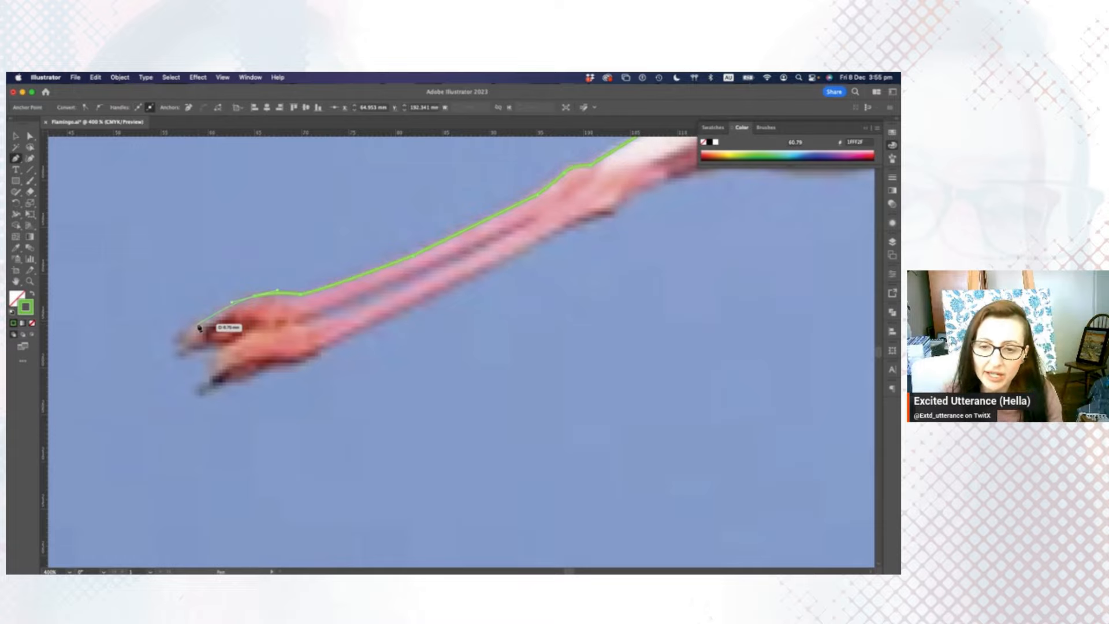
{"action": "left_click", "coordinate": [172, 344]}
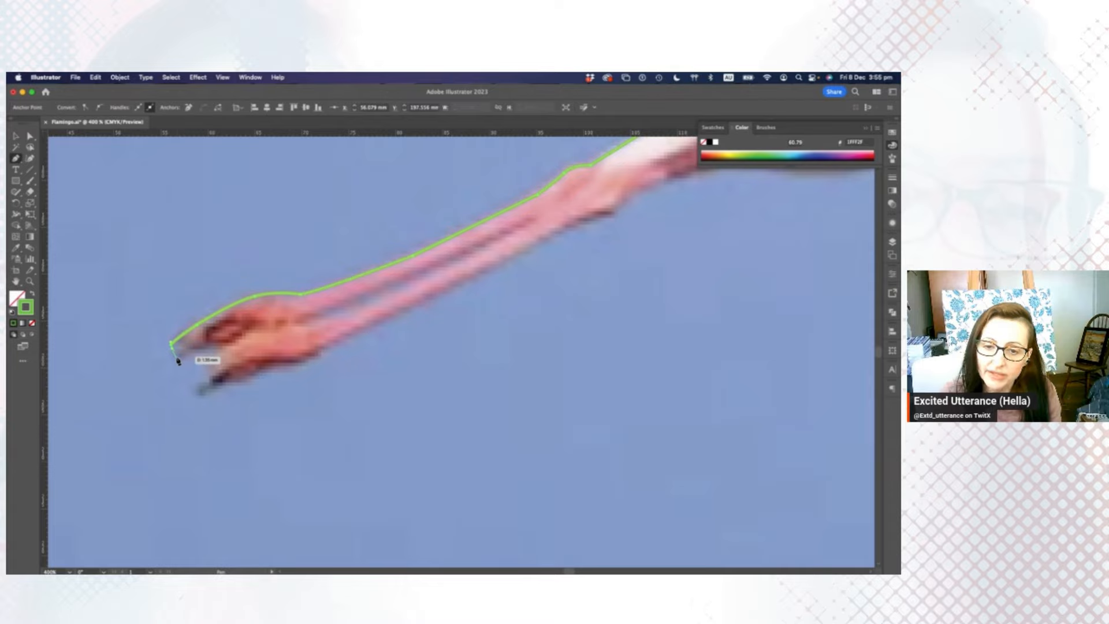
{"action": "left_click_drag", "start_coordinate": [182, 357], "coordinate": [184, 356]}
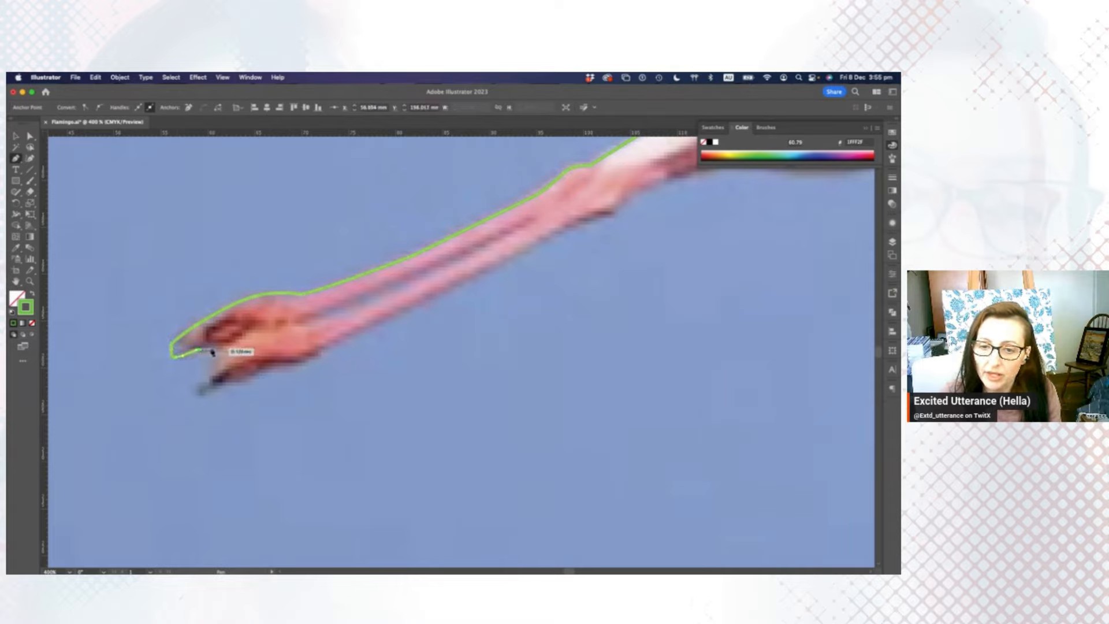
{"action": "left_click", "coordinate": [222, 347]}
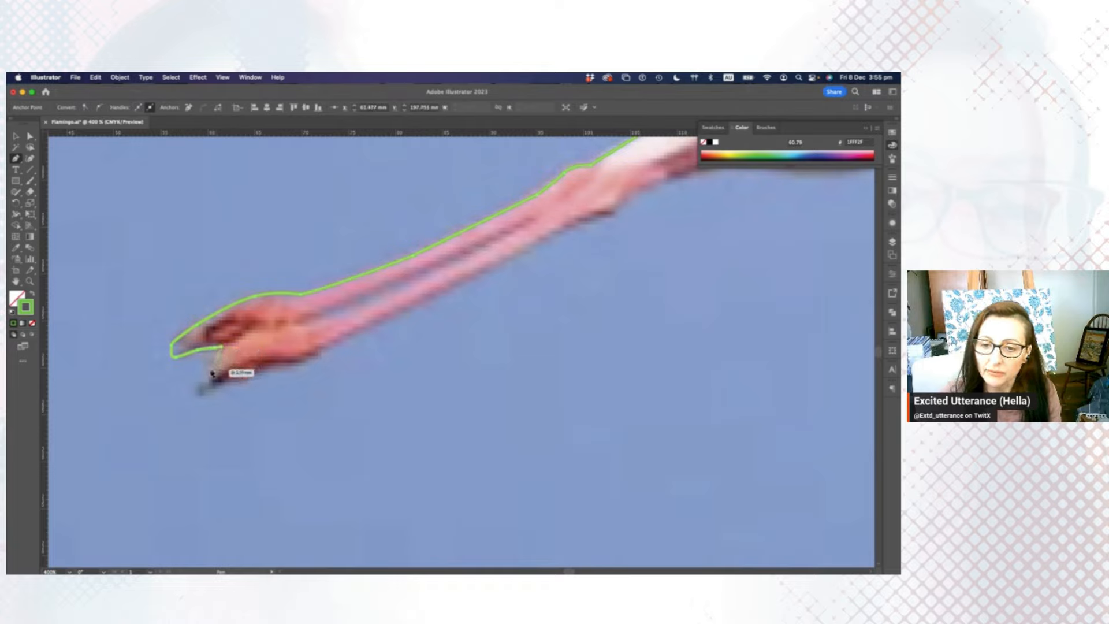
{"action": "left_click", "coordinate": [205, 367]}
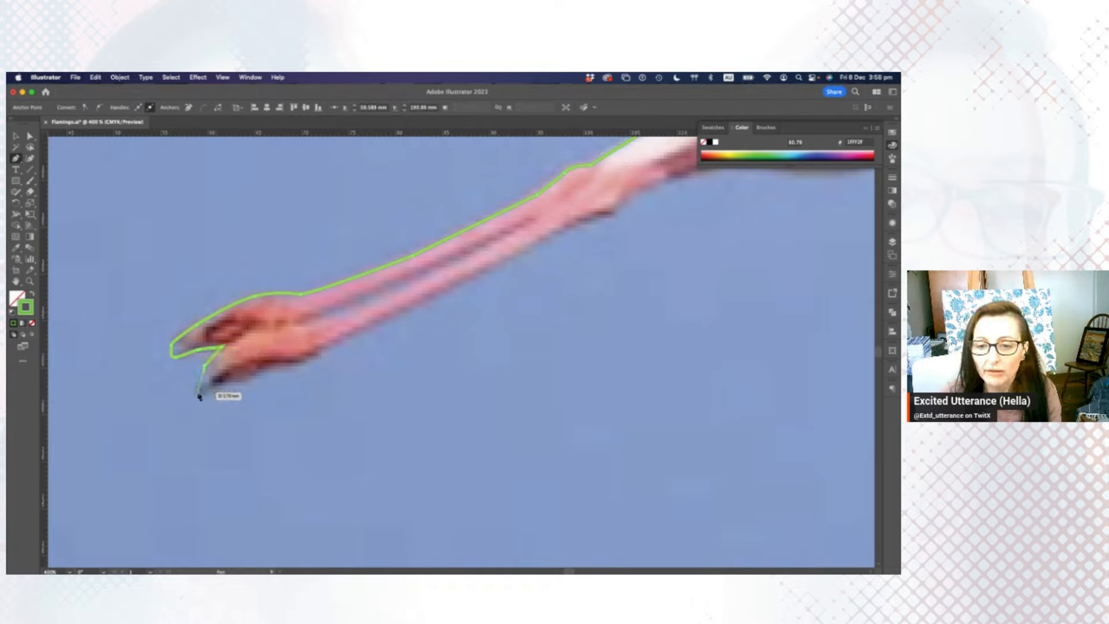
Trace around the lower toe tip and along the underside of the foot to about X 72 mm, Y 198 mm.
{"action": "left_click_drag", "start_coordinate": [207, 394], "coordinate": [233, 382]}
{"action": "left_click", "coordinate": [281, 363]}
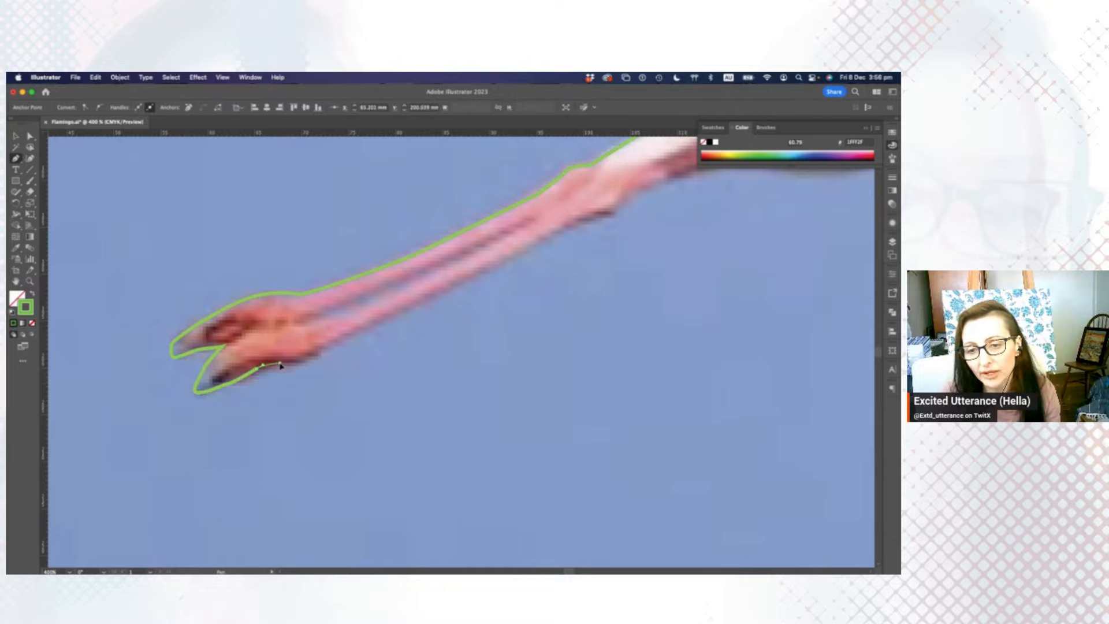
{"action": "left_click_drag", "start_coordinate": [321, 358], "coordinate": [200, 409]}
{"action": "key", "text": "space"}
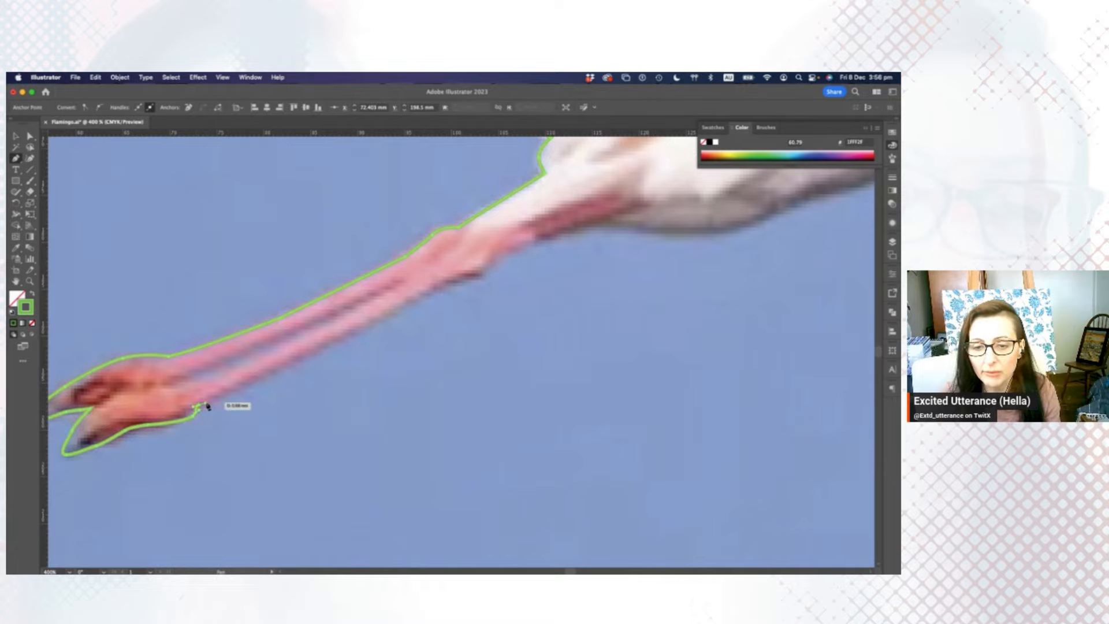
Trace the straight lower edge of the leg from the foot towards the knee joint to about X 90 mm, Y 189 mm.
{"action": "left_click", "coordinate": [242, 393]}
{"action": "key", "text": "space"}
{"action": "left_click_drag", "start_coordinate": [255, 389], "coordinate": [173, 428]}
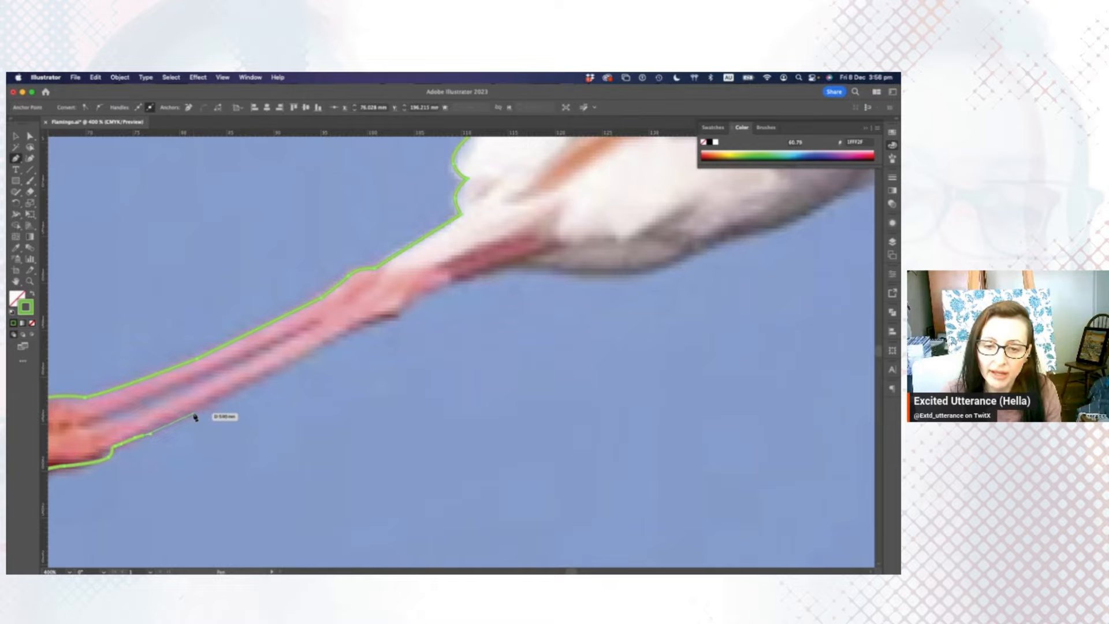
{"action": "left_click", "coordinate": [198, 413]}
{"action": "key", "text": "space"}
{"action": "left_click_drag", "start_coordinate": [216, 401], "coordinate": [147, 463]}
{"action": "left_click", "coordinate": [147, 463]}
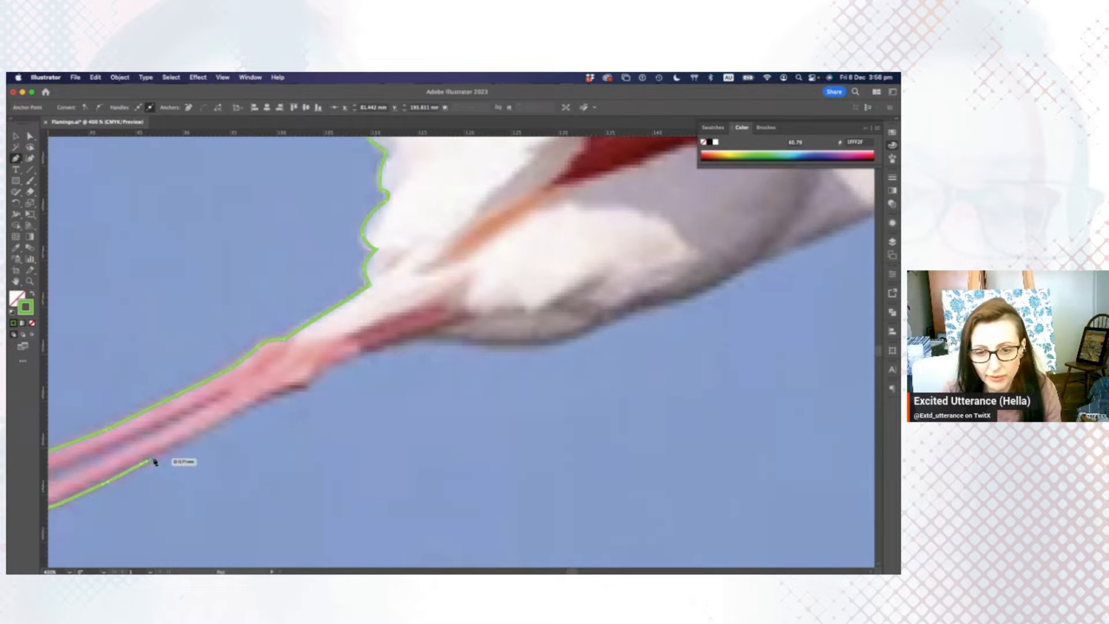
{"action": "key", "text": "space"}
{"action": "left_click_drag", "start_coordinate": [178, 445], "coordinate": [151, 470]}
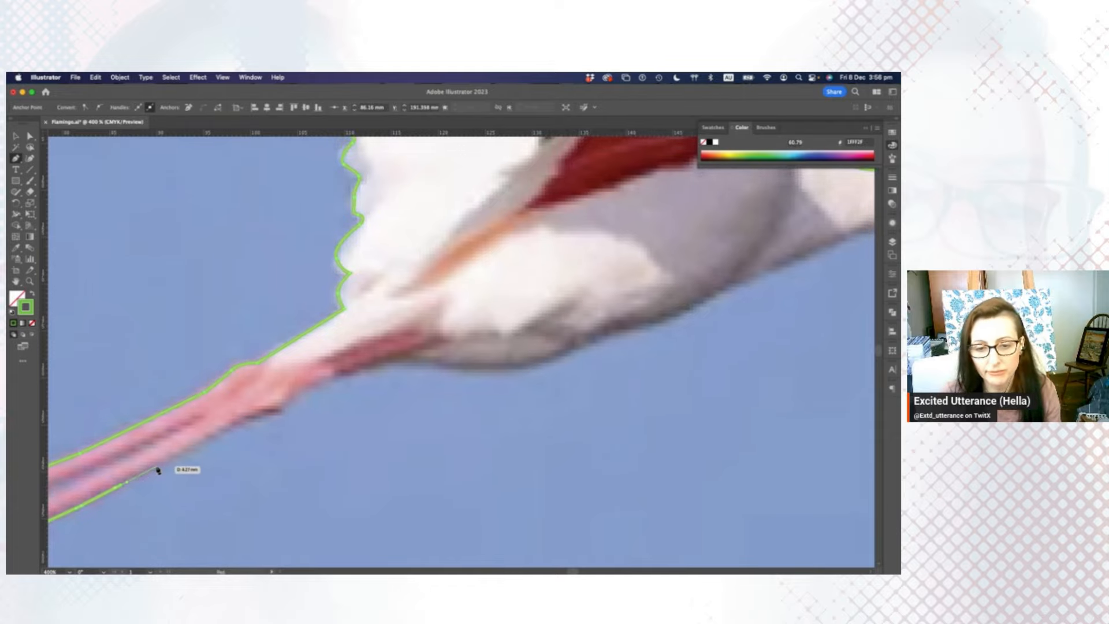
{"action": "left_click", "coordinate": [157, 469]}
{"action": "key", "text": "space"}
{"action": "left_click_drag", "start_coordinate": [174, 457], "coordinate": [174, 503]}
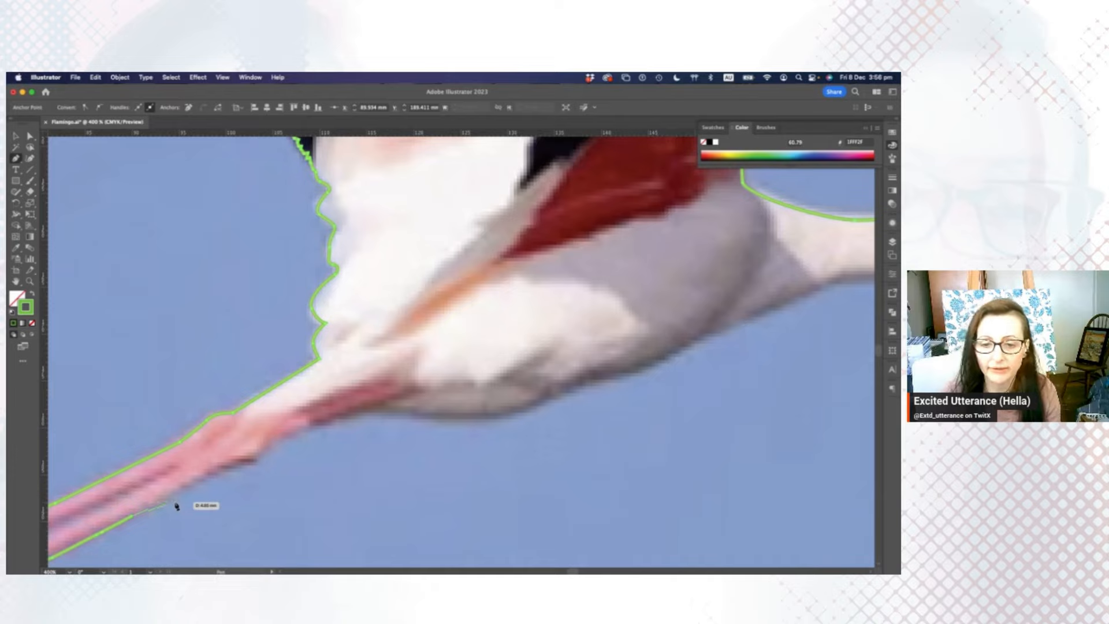
Trace the underside of the knee joint and the upper leg to the belly at about X 115 mm, Y 179 mm.
{"action": "left_click", "coordinate": [243, 463]}
{"action": "left_click", "coordinate": [261, 457]}
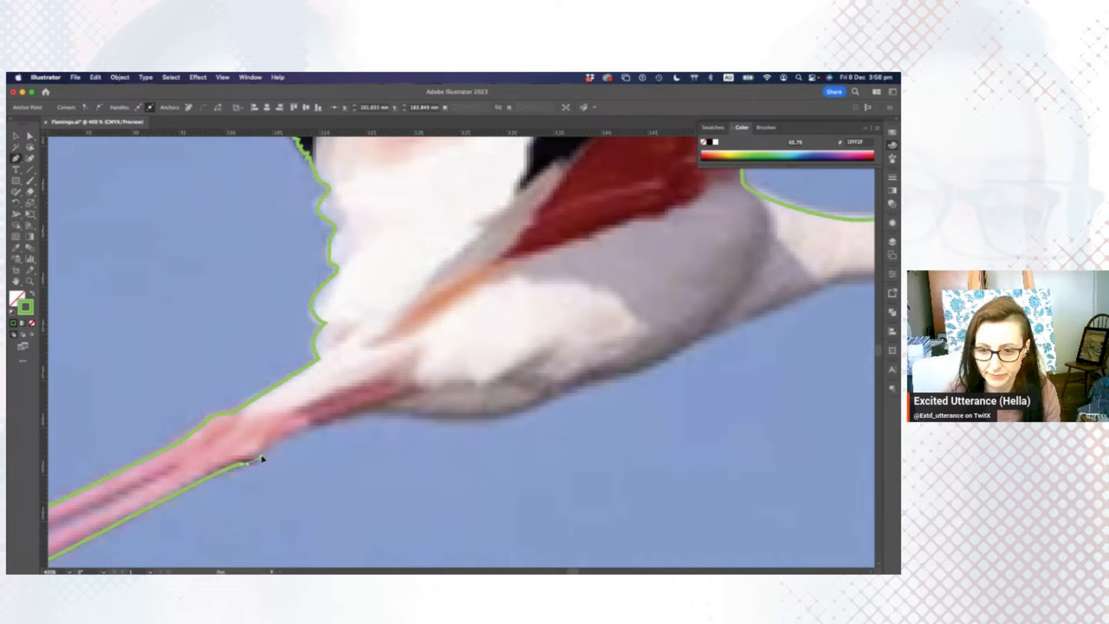
{"action": "left_click", "coordinate": [306, 432]}
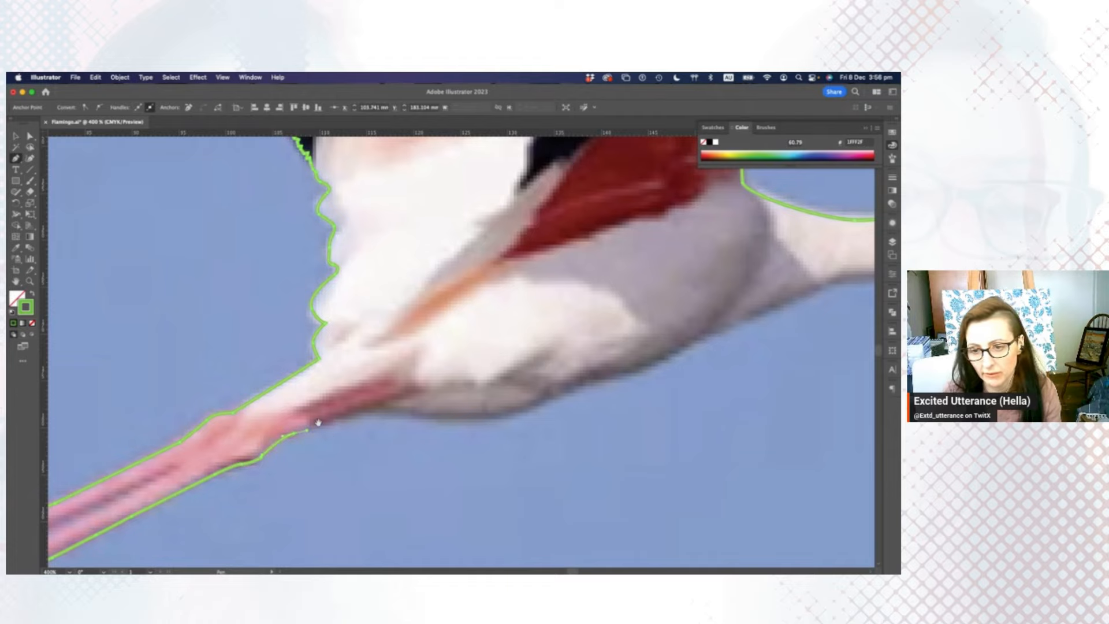
{"action": "key", "text": "space"}
{"action": "left_click_drag", "start_coordinate": [317, 423], "coordinate": [212, 452]}
{"action": "left_click", "coordinate": [265, 440]}
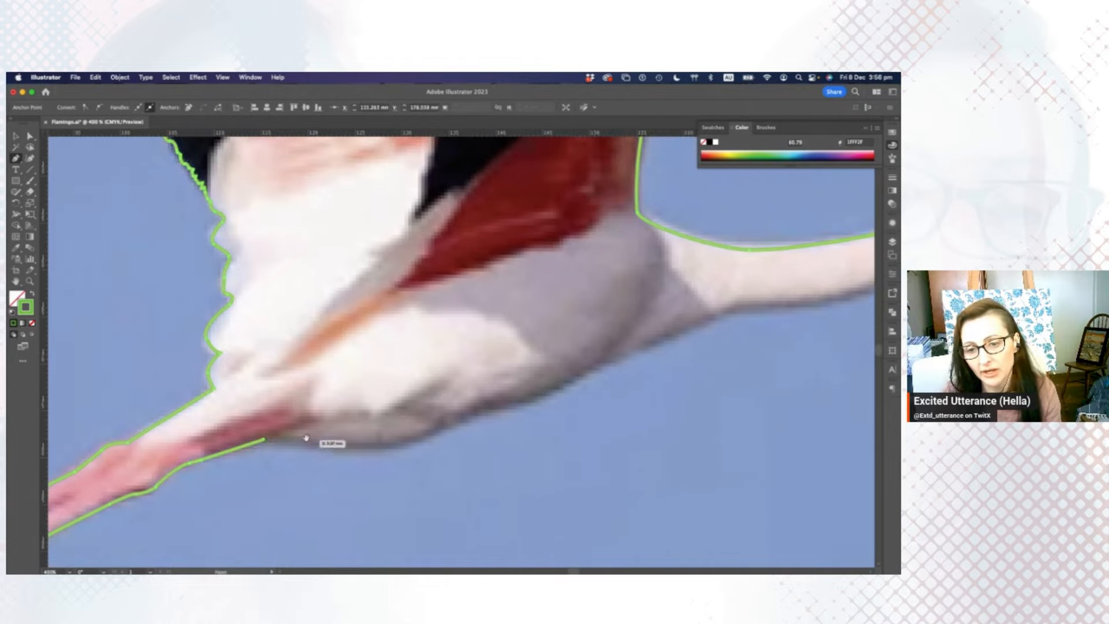
Curve the path around the underside of the belly to about X 139 mm, Y 175 mm.
{"action": "key", "text": "space"}
{"action": "left_click_drag", "start_coordinate": [306, 436], "coordinate": [219, 432]}
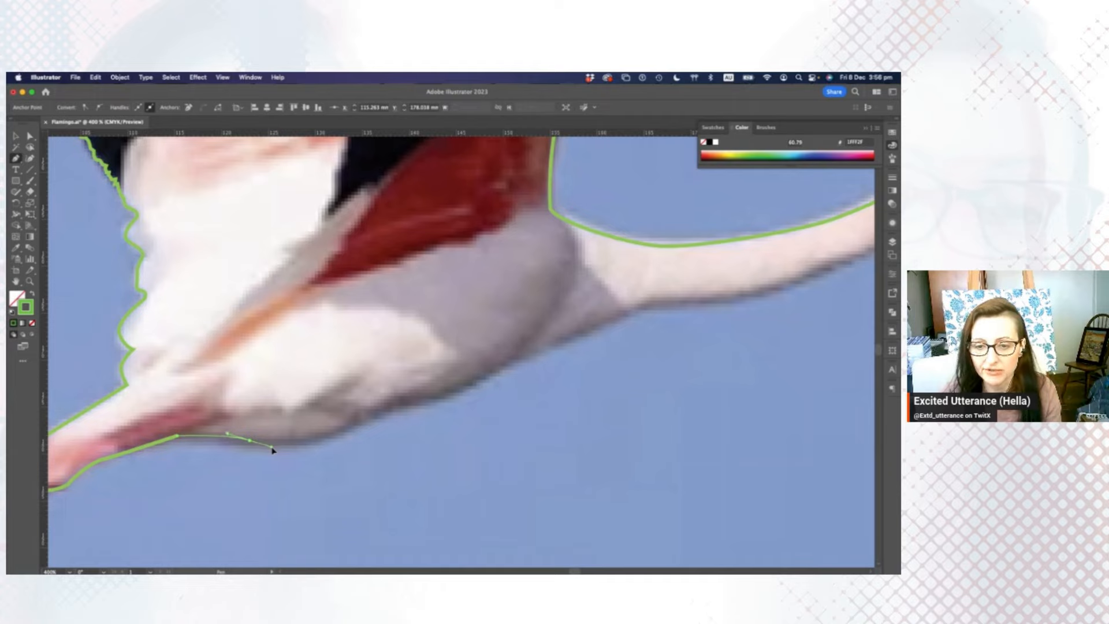
{"action": "left_click_drag", "start_coordinate": [345, 427], "coordinate": [366, 410]}
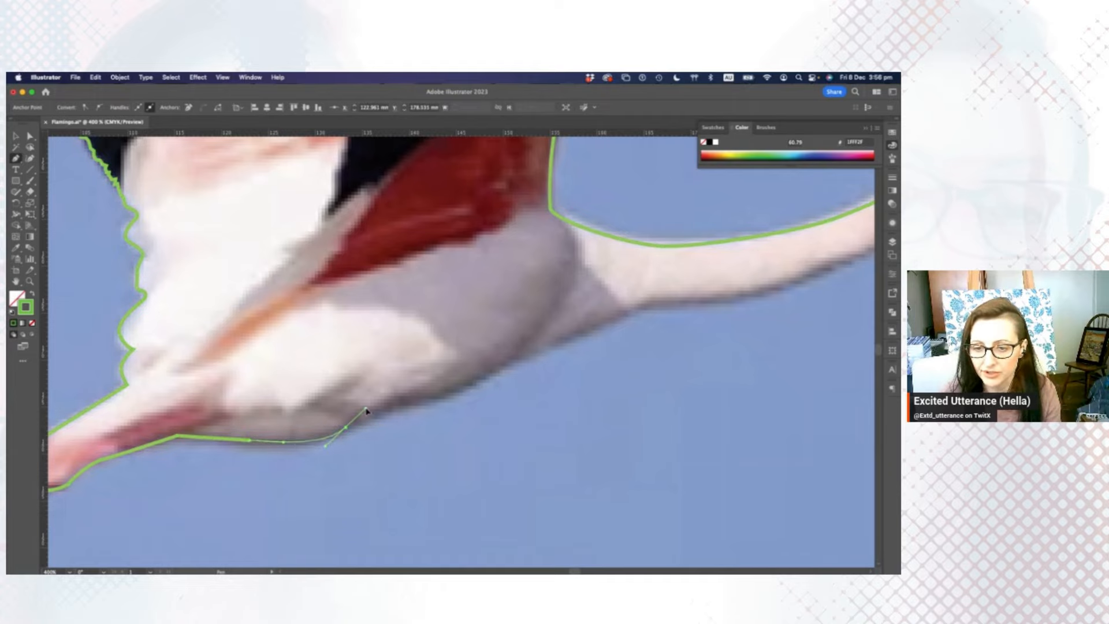
{"action": "key", "text": "space"}
{"action": "left_click_drag", "start_coordinate": [312, 452], "coordinate": [116, 495]}
{"action": "left_click", "coordinate": [209, 449]}
{"action": "key", "text": "space"}
{"action": "left_click_drag", "start_coordinate": [258, 438], "coordinate": [168, 465]}
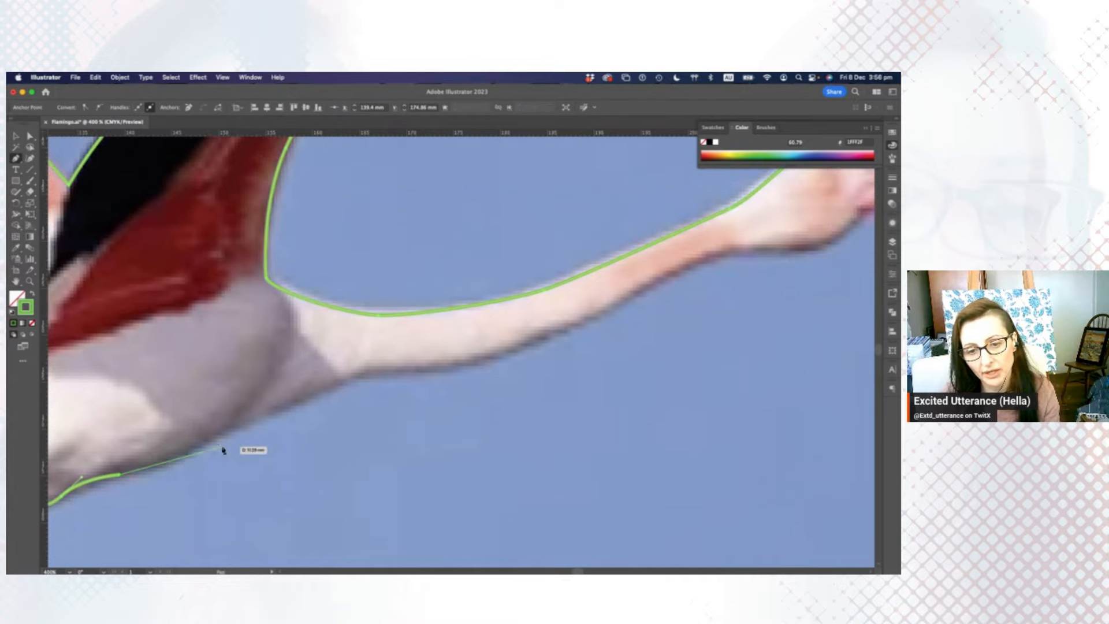
Trace the lower edge of the breast to the base of the neck at about X 164 mm, Y 165 mm.
{"action": "left_click", "coordinate": [244, 426]}
{"action": "key", "text": "space"}
{"action": "left_click_drag", "start_coordinate": [280, 415], "coordinate": [203, 448]}
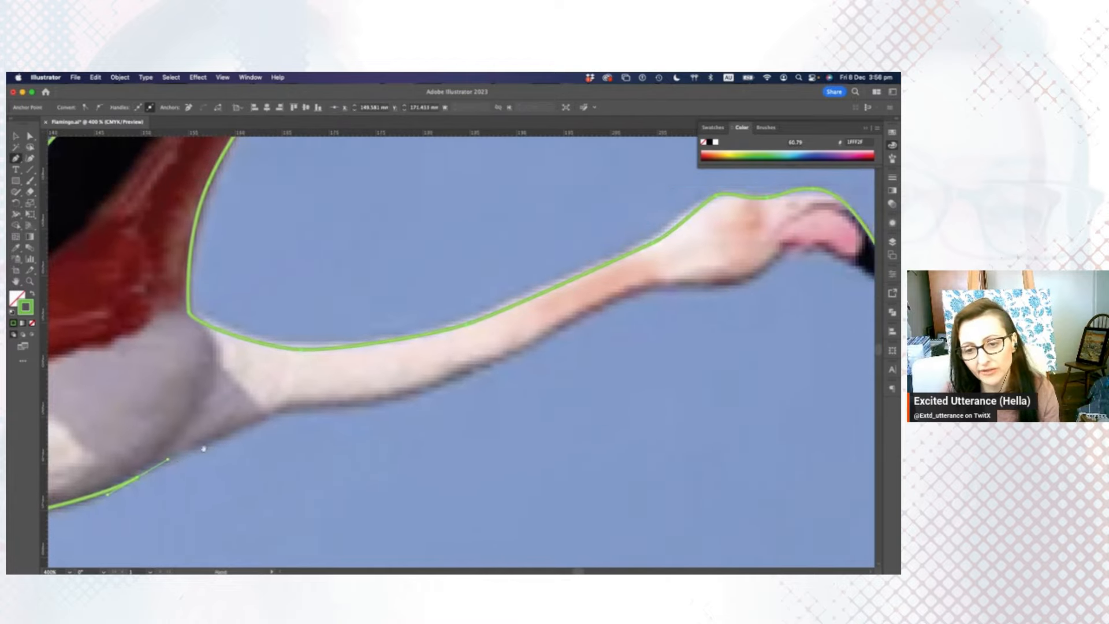
{"action": "left_click", "coordinate": [262, 420]}
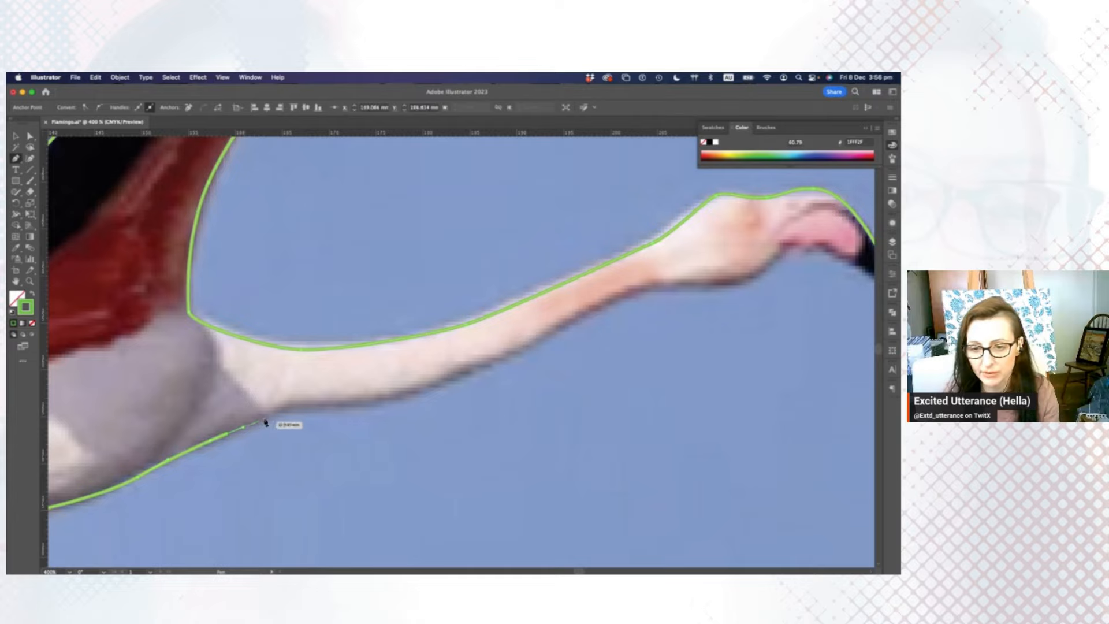
{"action": "left_click", "coordinate": [277, 414]}
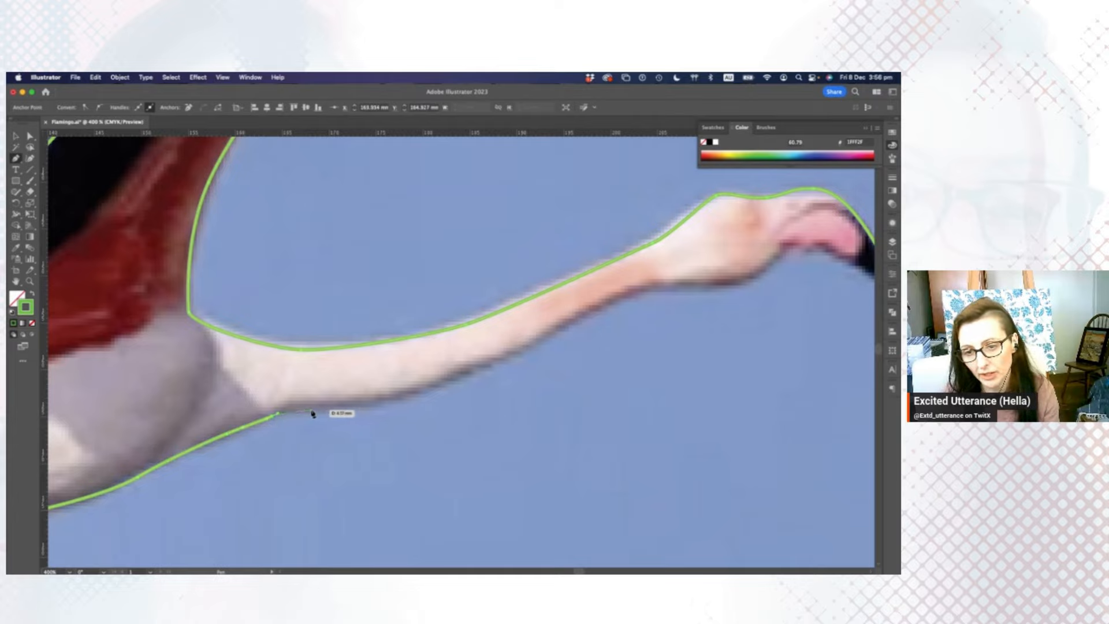
Trace the underside of the neck from its base to about X 189 mm, Y 158 mm.
{"action": "left_click_drag", "start_coordinate": [316, 408], "coordinate": [333, 406]}
{"action": "key", "text": "space"}
{"action": "left_click_drag", "start_coordinate": [342, 409], "coordinate": [61, 455]}
{"action": "left_click_drag", "start_coordinate": [138, 420], "coordinate": [197, 459]}
{"action": "key", "text": "space"}
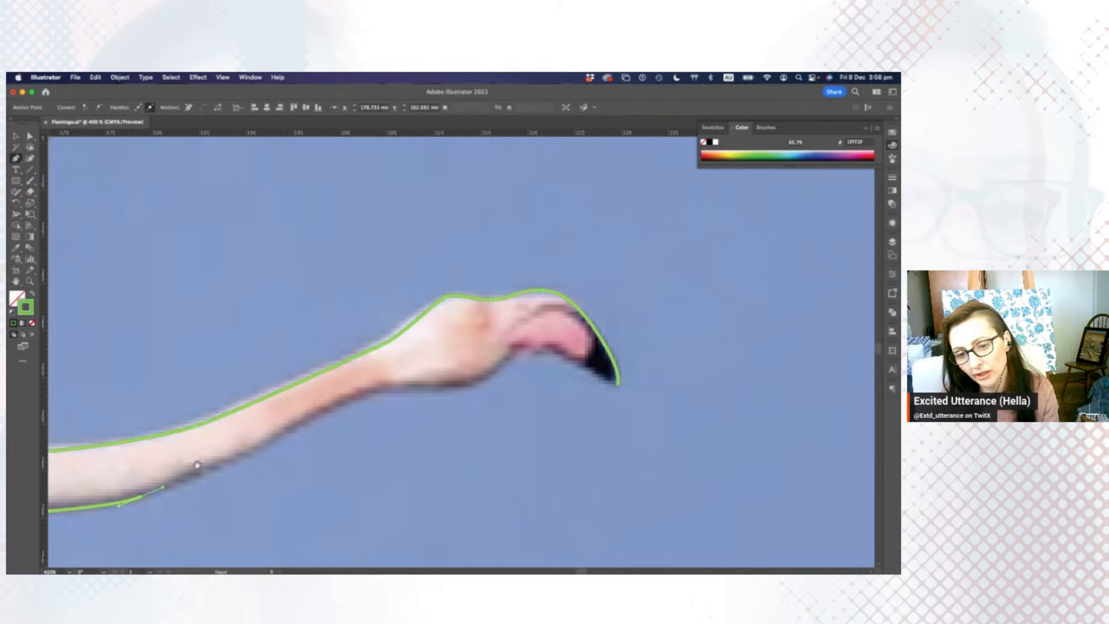
{"action": "left_click", "coordinate": [240, 458]}
{"action": "key", "text": "space"}
{"action": "left_click_drag", "start_coordinate": [290, 432], "coordinate": [237, 476]}
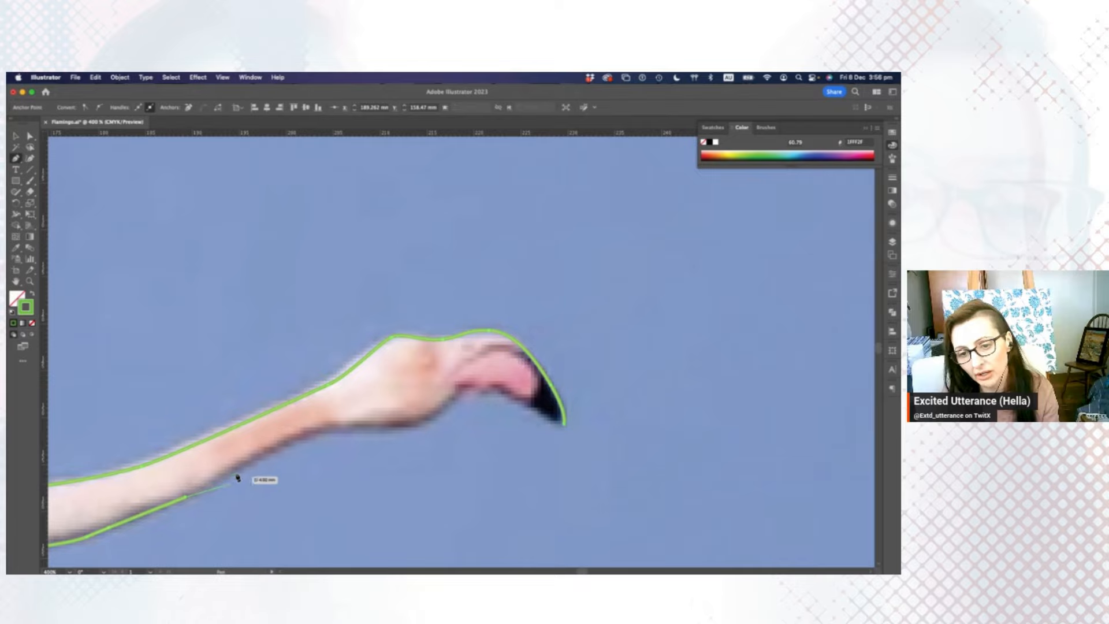
Trace the rest of the neck, the underside of the head and the beak, closing the path at the beak tip.
{"action": "left_click_drag", "start_coordinate": [316, 429], "coordinate": [247, 464]}
{"action": "key", "text": "space"}
{"action": "left_click_drag", "start_coordinate": [307, 458], "coordinate": [429, 440]}
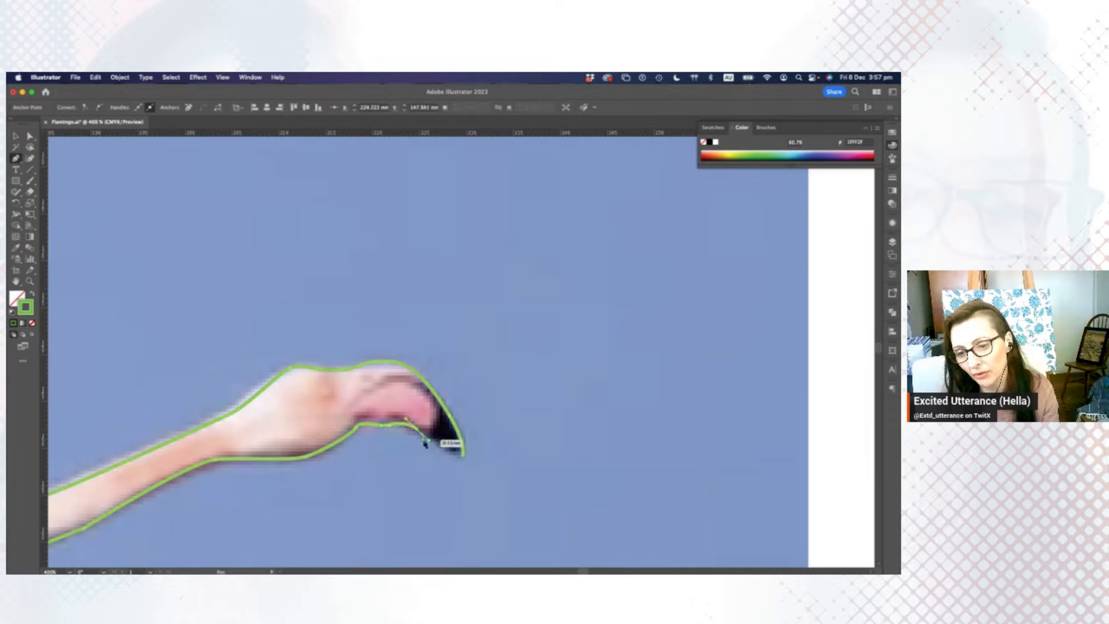
{"action": "left_click", "coordinate": [463, 454]}
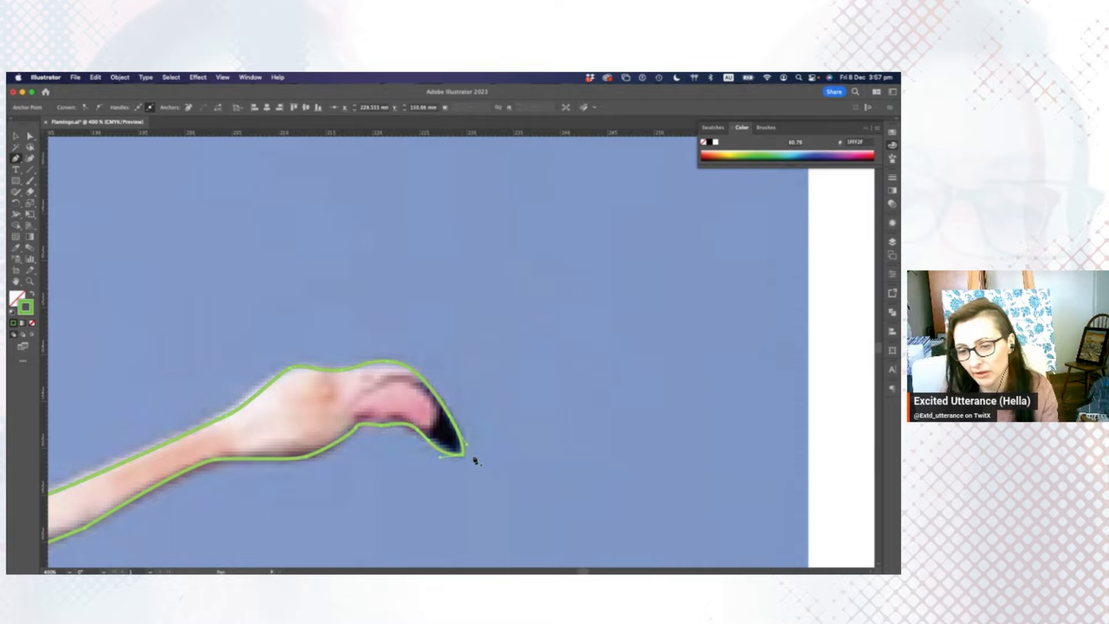
Inspect the closing anchor at the beak tip with the Direct Selection tool and deselect the path.
{"action": "key", "text": "a"}
{"action": "left_click", "coordinate": [494, 429]}
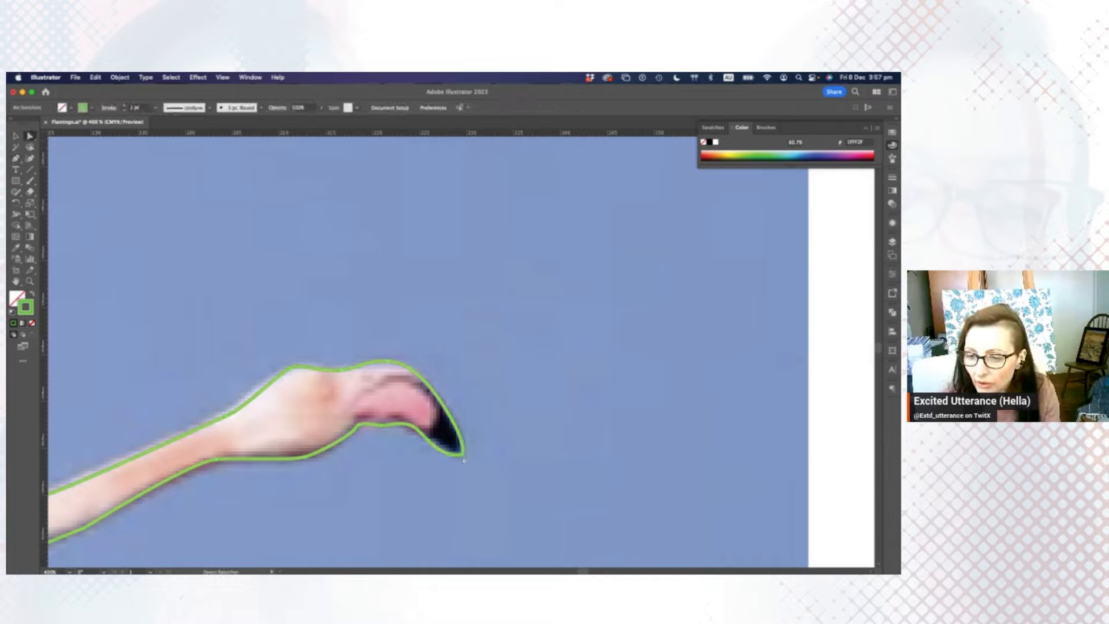
{"action": "left_click", "coordinate": [462, 456]}
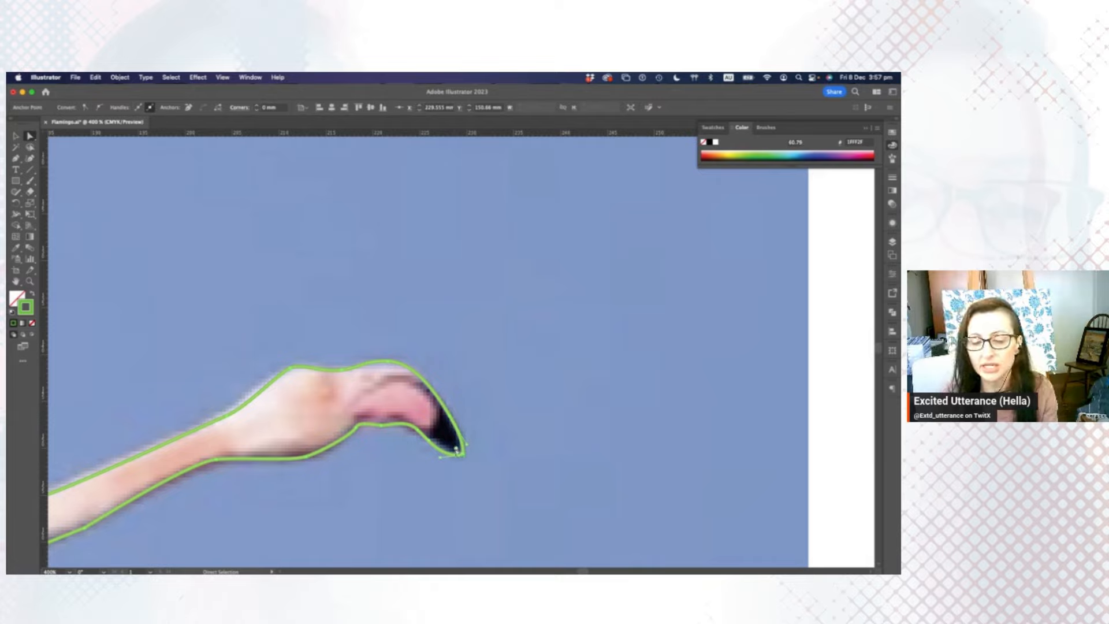
{"action": "left_click_drag", "start_coordinate": [457, 448], "coordinate": [460, 452]}
{"action": "left_click", "coordinate": [465, 460]}
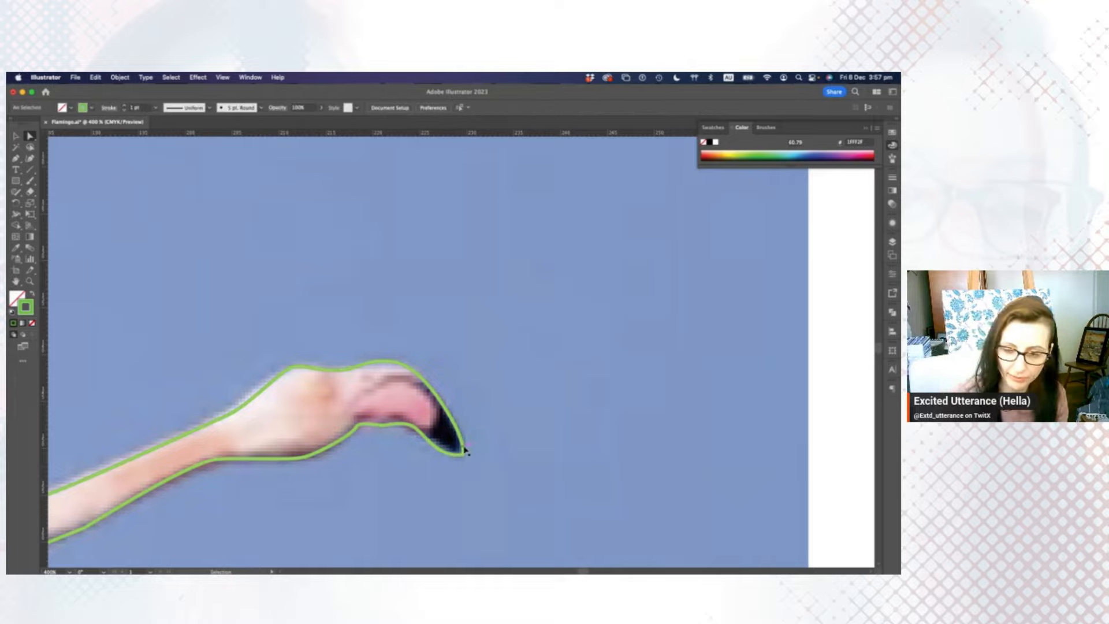
Display the document's layers and unlock the flamingo photo layer.
{"action": "key", "text": "super+minus"}
{"action": "key", "text": "super+minus"}
{"action": "key", "text": "super+minus"}
{"action": "key", "text": "super+minus"}
{"action": "key", "text": "super+minus"}
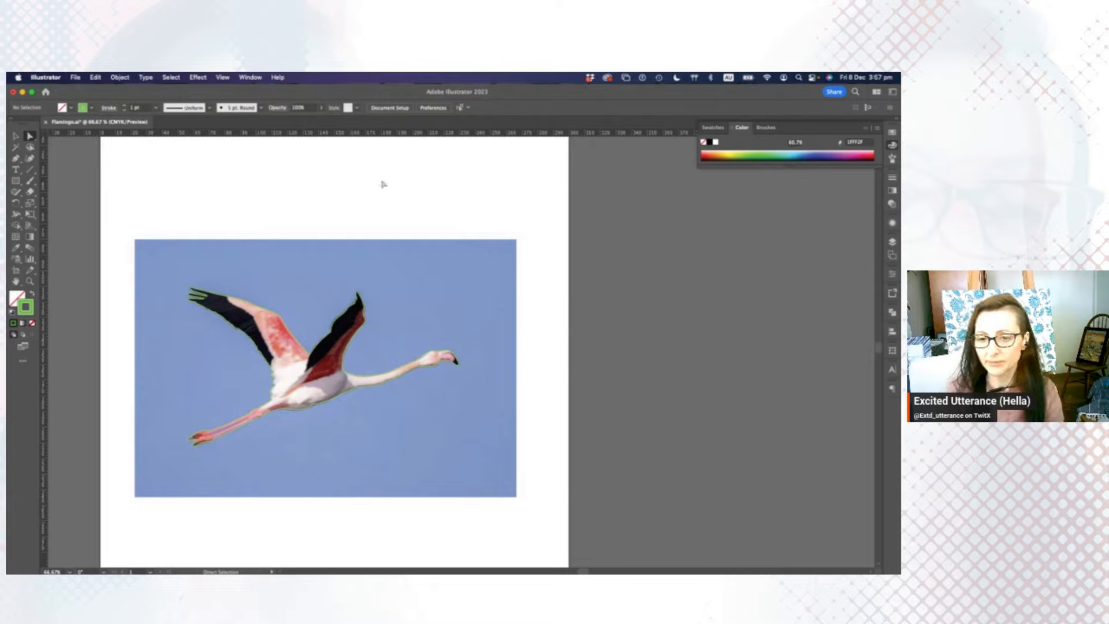
{"action": "left_click", "coordinate": [17, 136]}
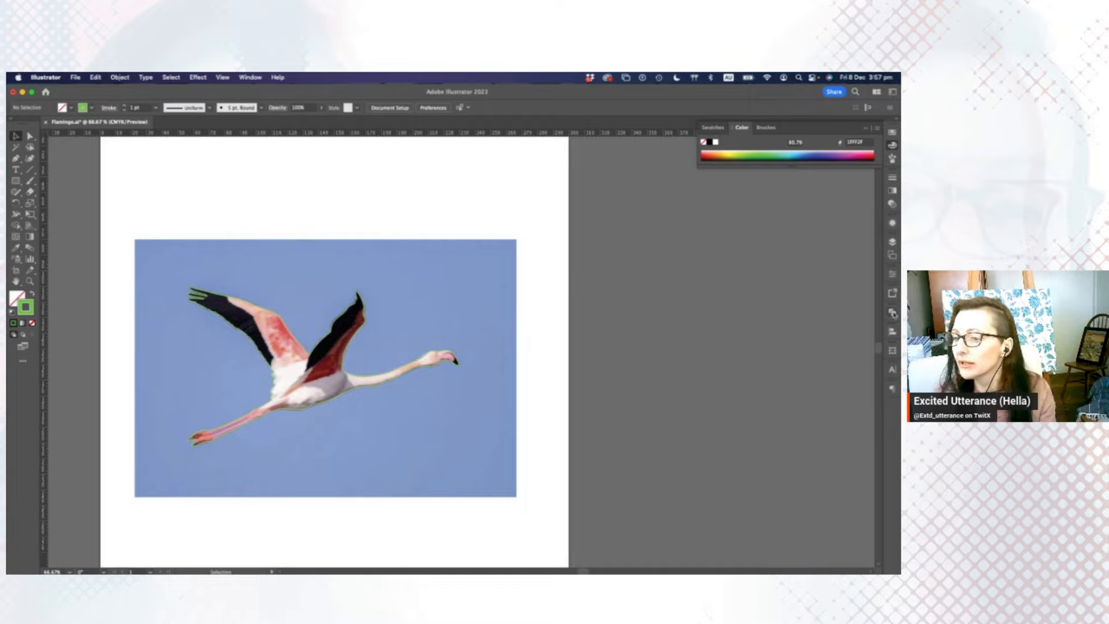
{"action": "left_click", "coordinate": [226, 77]}
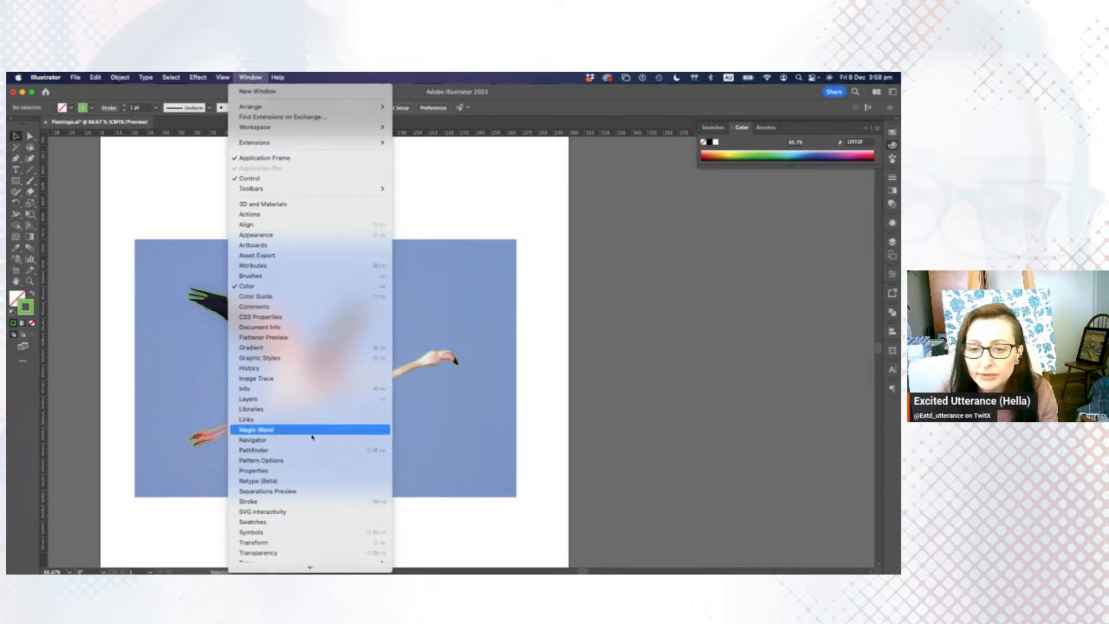
{"action": "left_click", "coordinate": [313, 399]}
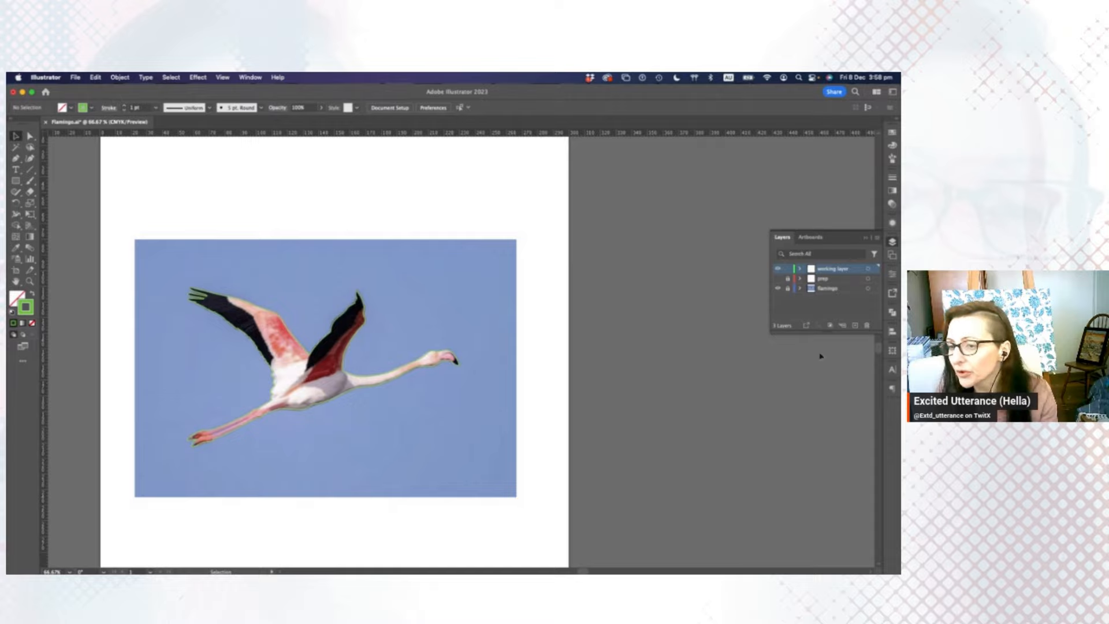
{"action": "left_click", "coordinate": [793, 293]}
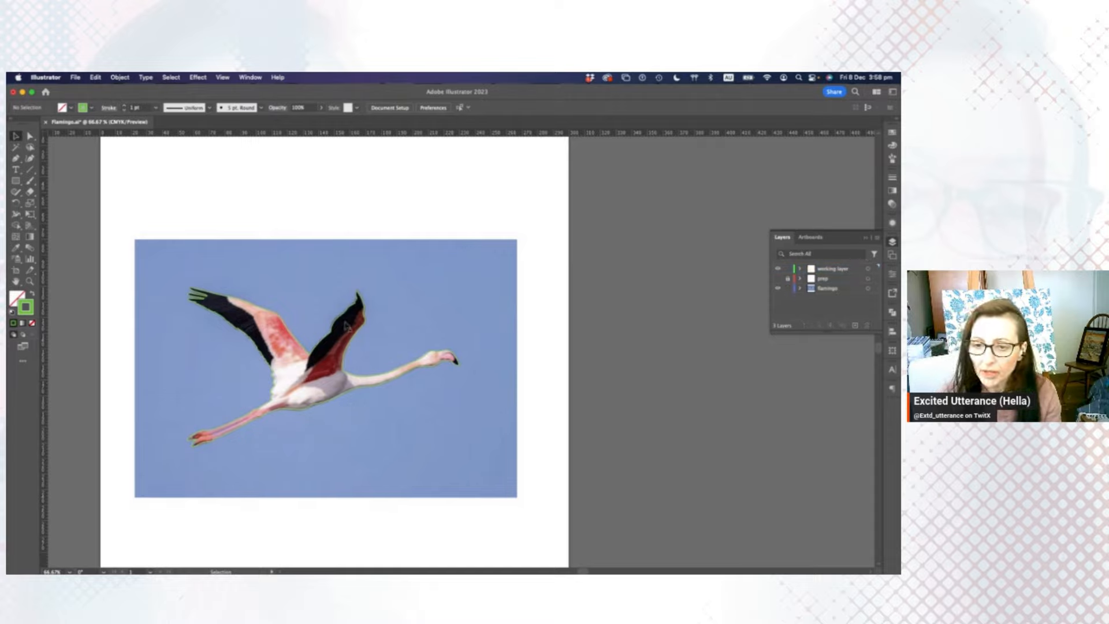
Copy the traced outline, hide the working layer and paste the copy in front of the photo on the flamingo layer.
{"action": "left_click", "coordinate": [364, 318]}
{"action": "key", "text": "a"}
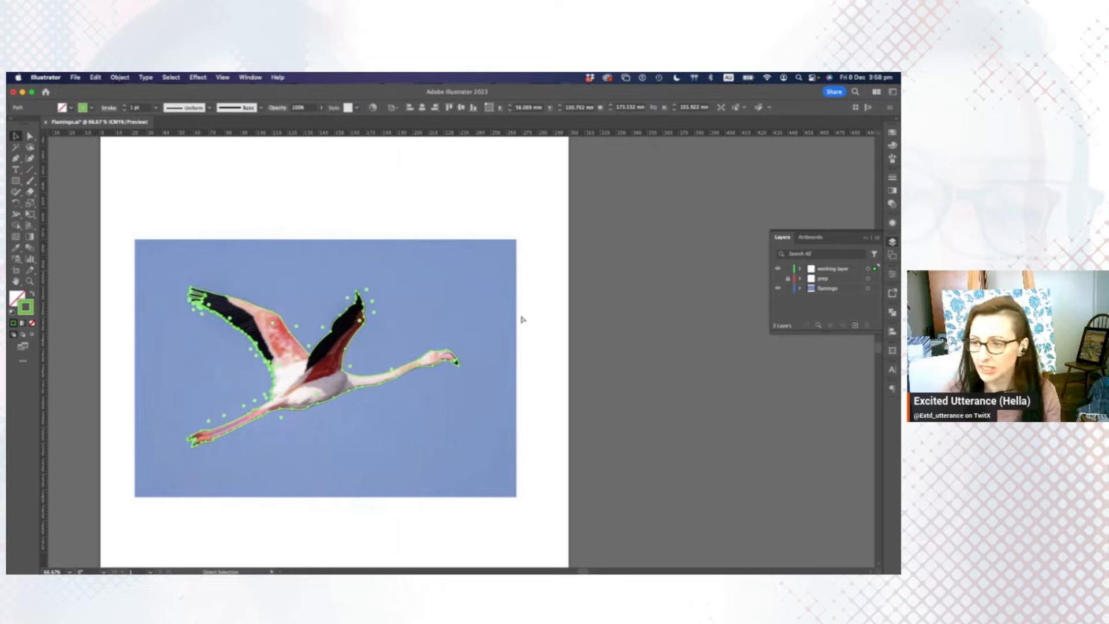
{"action": "left_click", "coordinate": [777, 270]}
{"action": "left_click", "coordinate": [829, 288]}
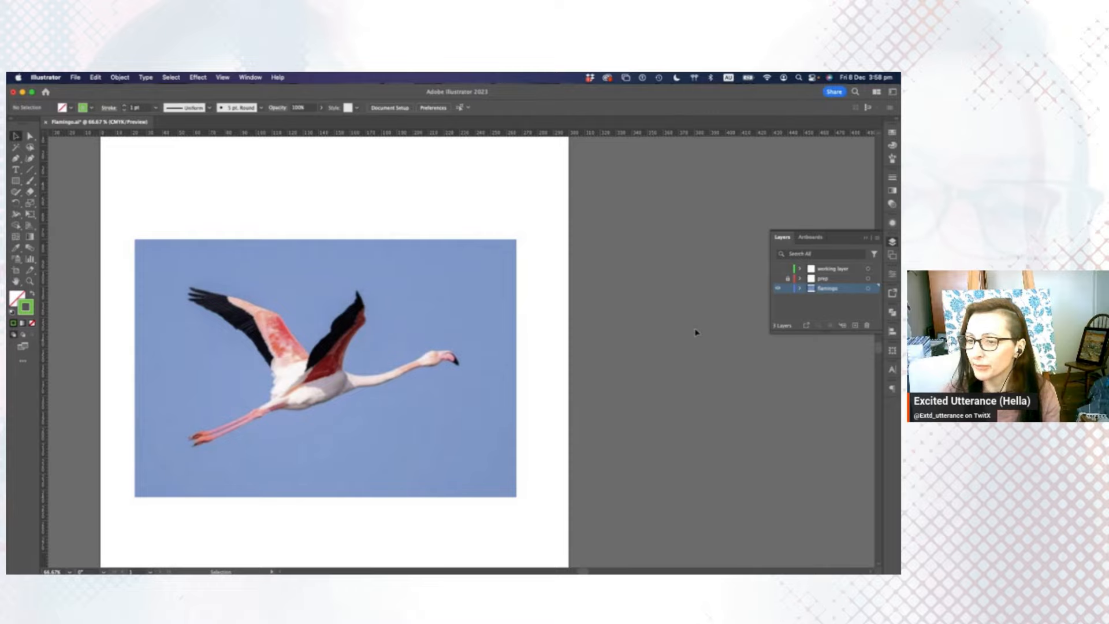
{"action": "key", "text": "super+f"}
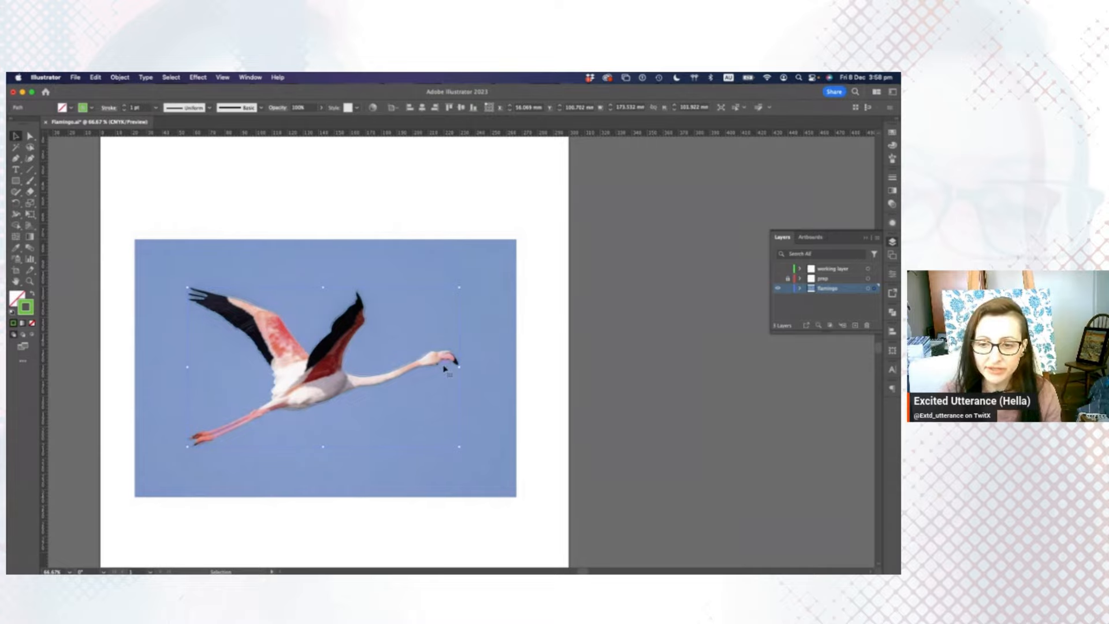
Make a clipping mask from the pasted outline and the flamingo photo to cut away the blue background, and deselect the result.
{"action": "left_click", "coordinate": [481, 370], "text": "shift"}
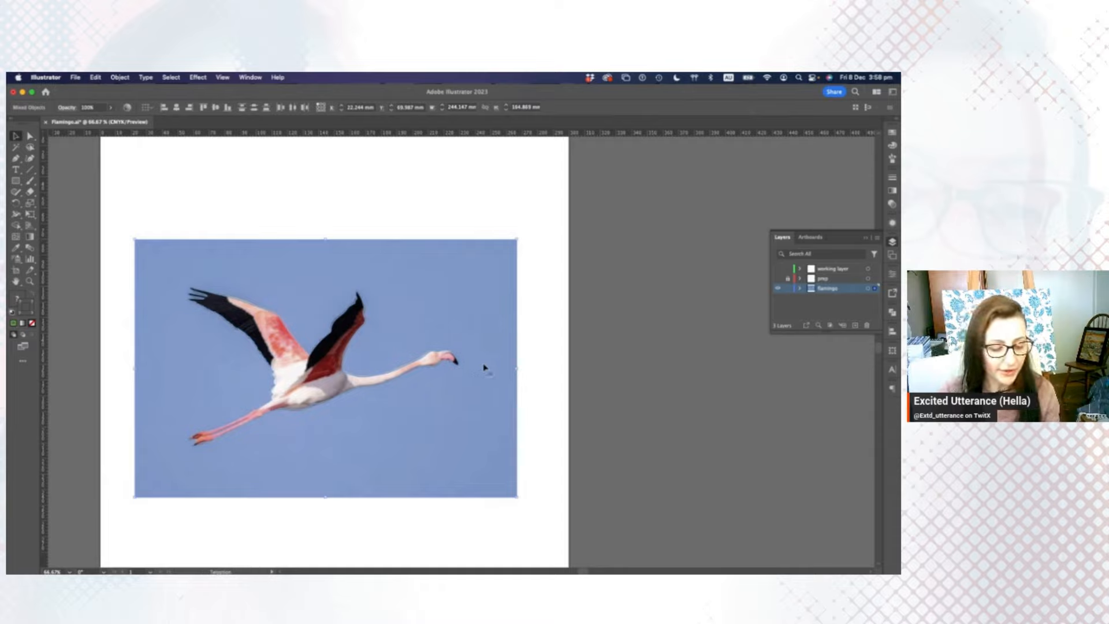
{"action": "key", "text": "a"}
{"action": "key", "text": "super+7"}
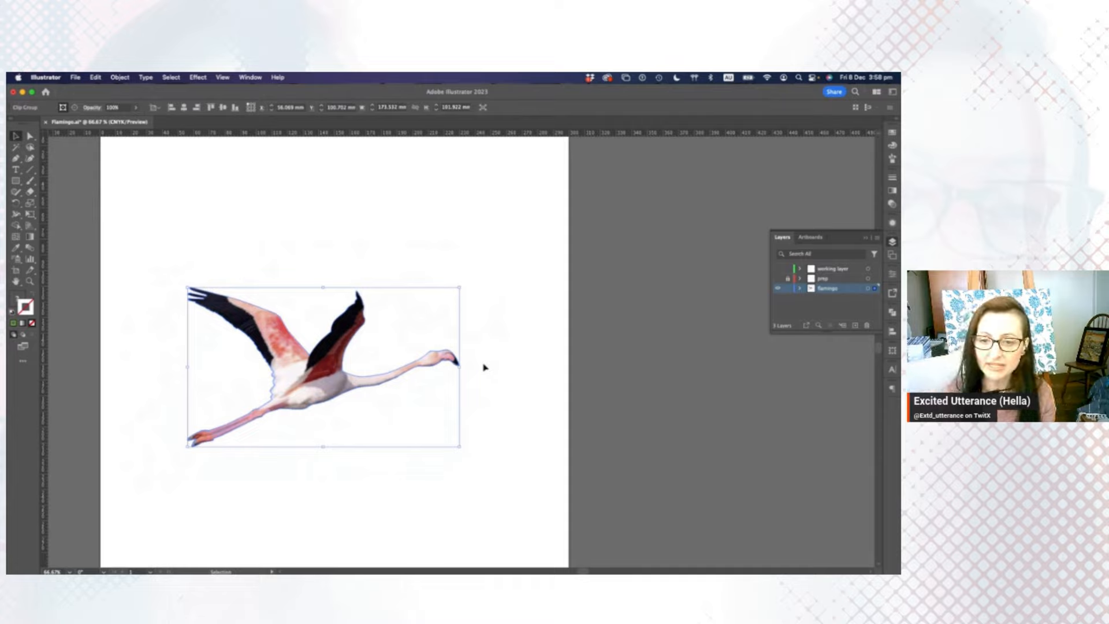
{"action": "left_click", "coordinate": [379, 484]}
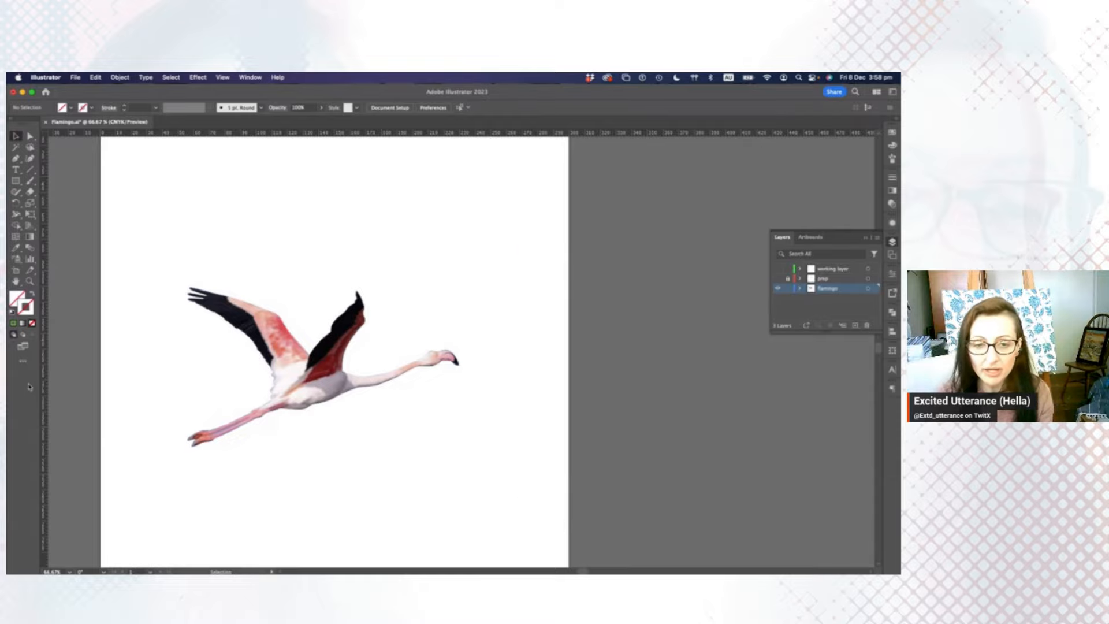
{"action": "left_click", "coordinate": [29, 282]}
{"action": "left_click", "coordinate": [249, 363]}
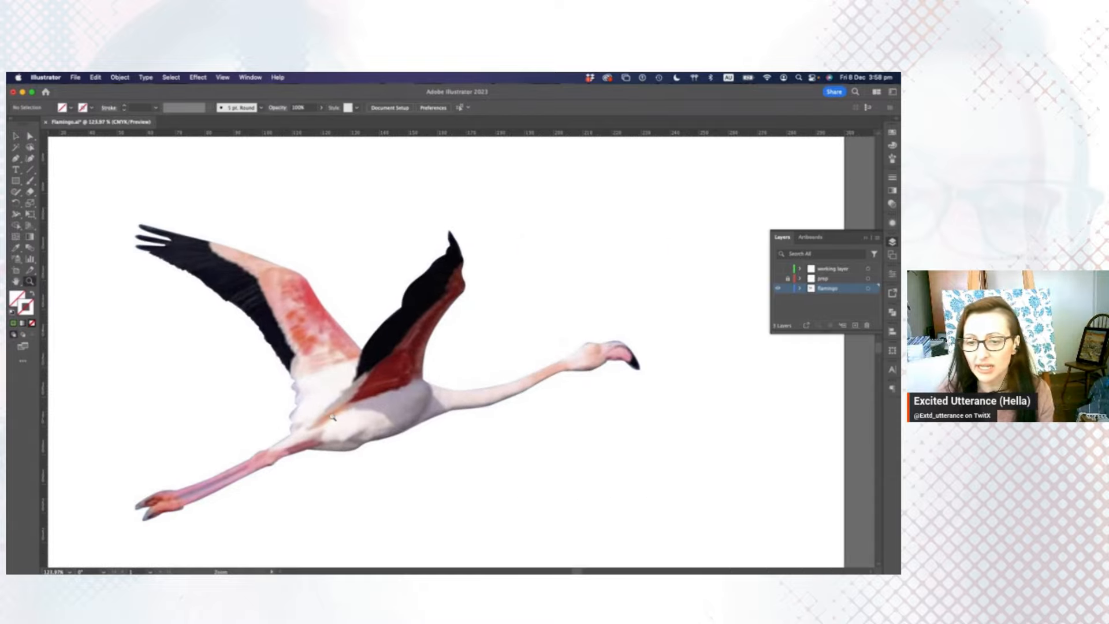
{"action": "left_click", "coordinate": [20, 137]}
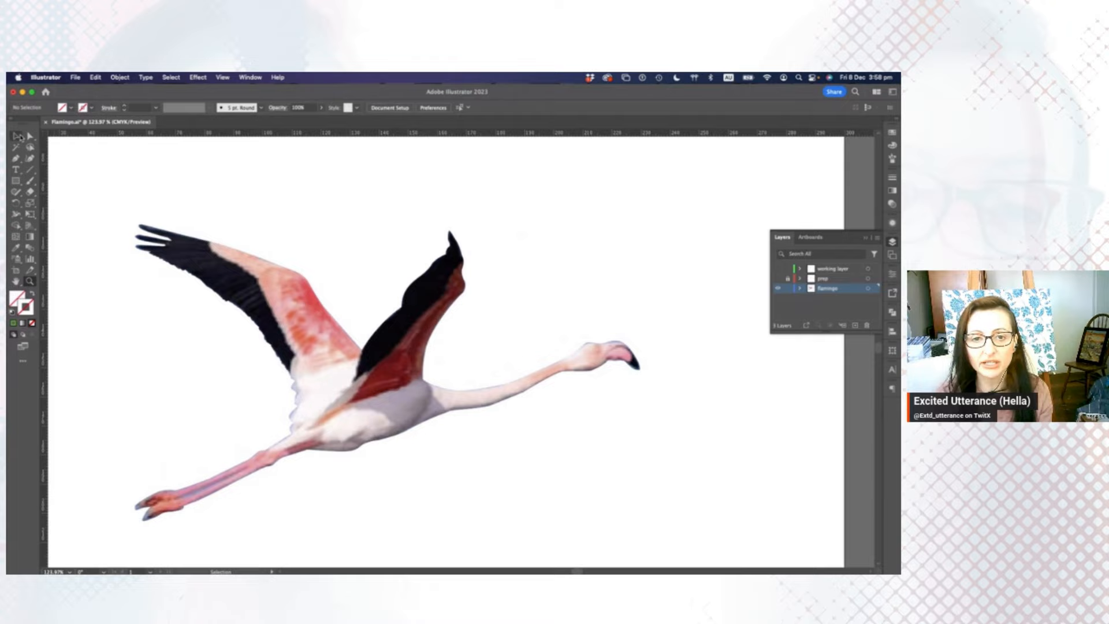
Check the clipped flamingo by selecting and deselecting it, and view the whole artboard.
{"action": "left_click", "coordinate": [217, 261]}
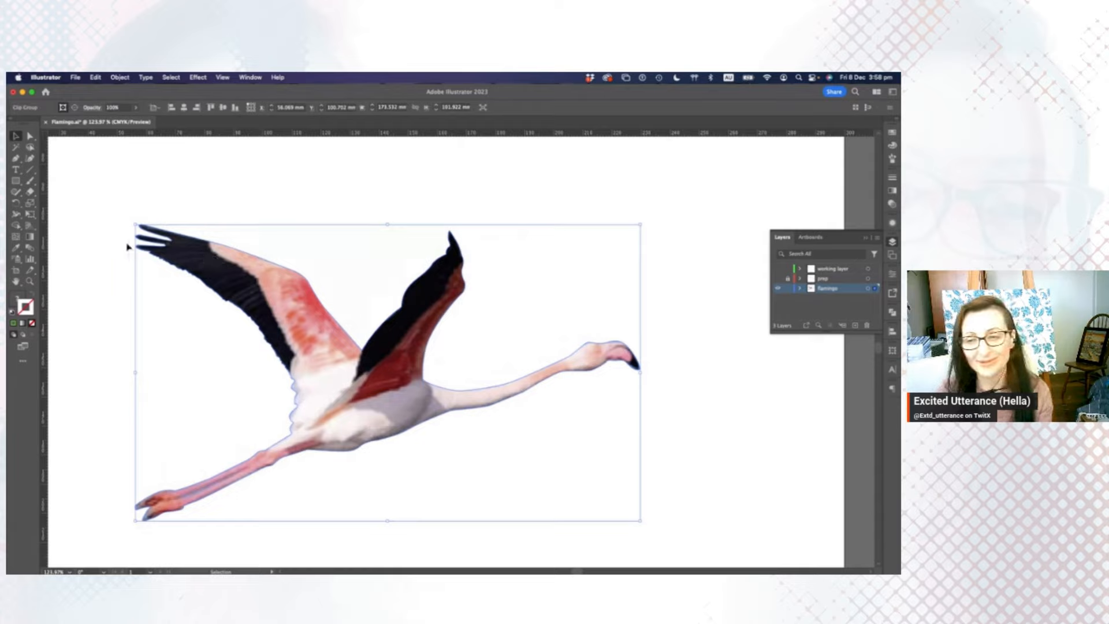
{"action": "left_click", "coordinate": [376, 475]}
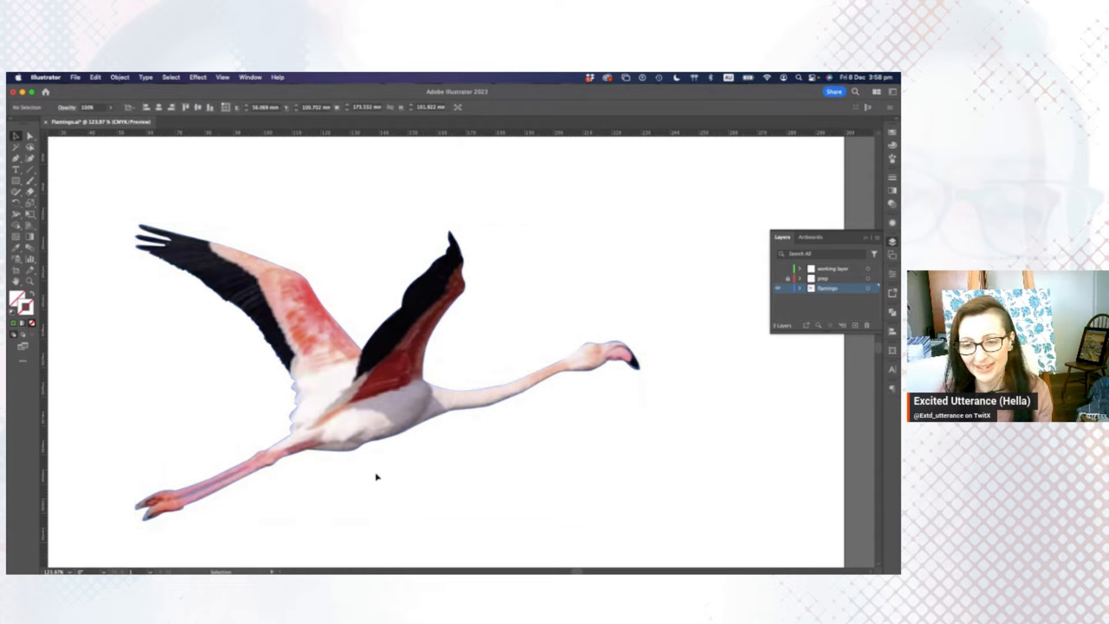
{"action": "left_click", "coordinate": [366, 439]}
{"action": "left_click", "coordinate": [428, 490]}
{"action": "key", "text": "a"}
{"action": "key", "text": "super+0"}
{"action": "key", "text": "v"}
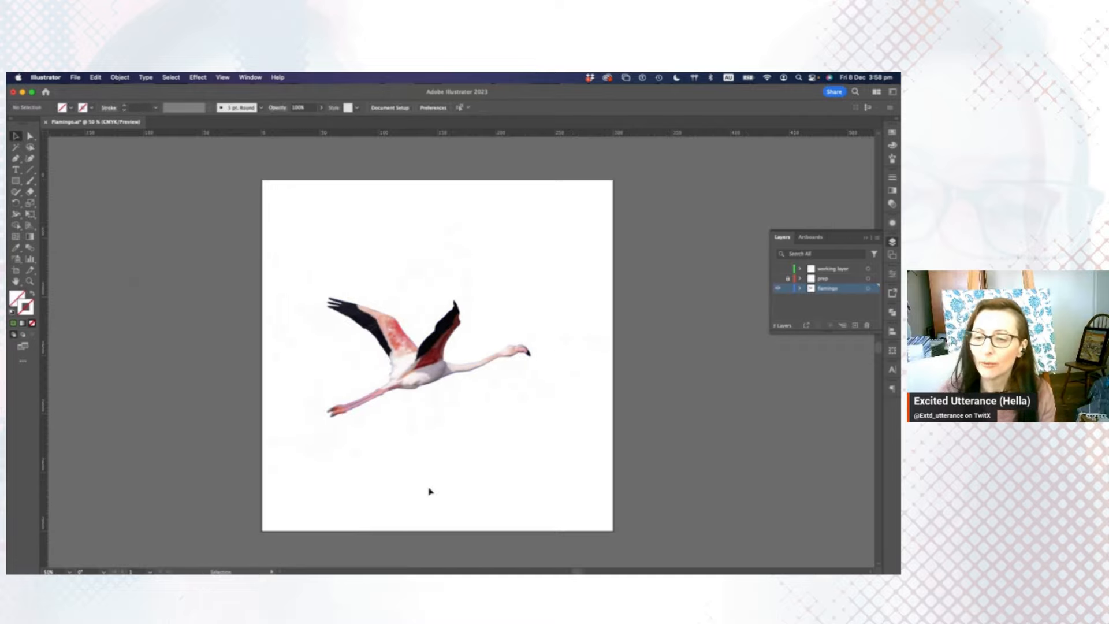
Show the working layer and move the traced outline off the photo, about 39 mm right and 58 mm up.
{"action": "left_click_drag", "start_coordinate": [407, 452], "coordinate": [325, 470]}
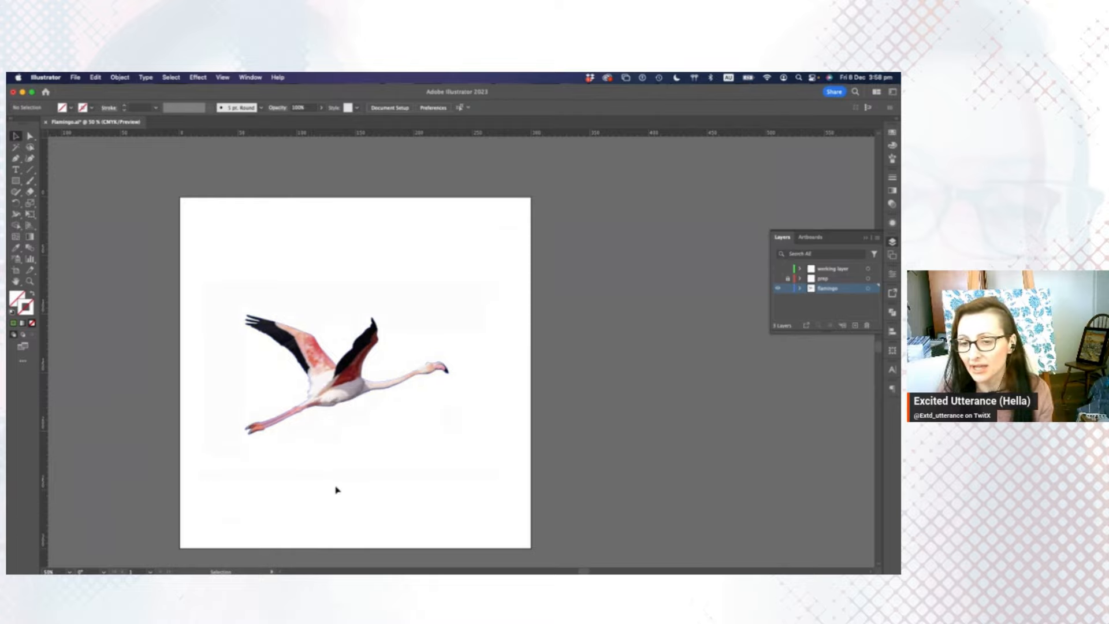
{"action": "left_click", "coordinate": [787, 278]}
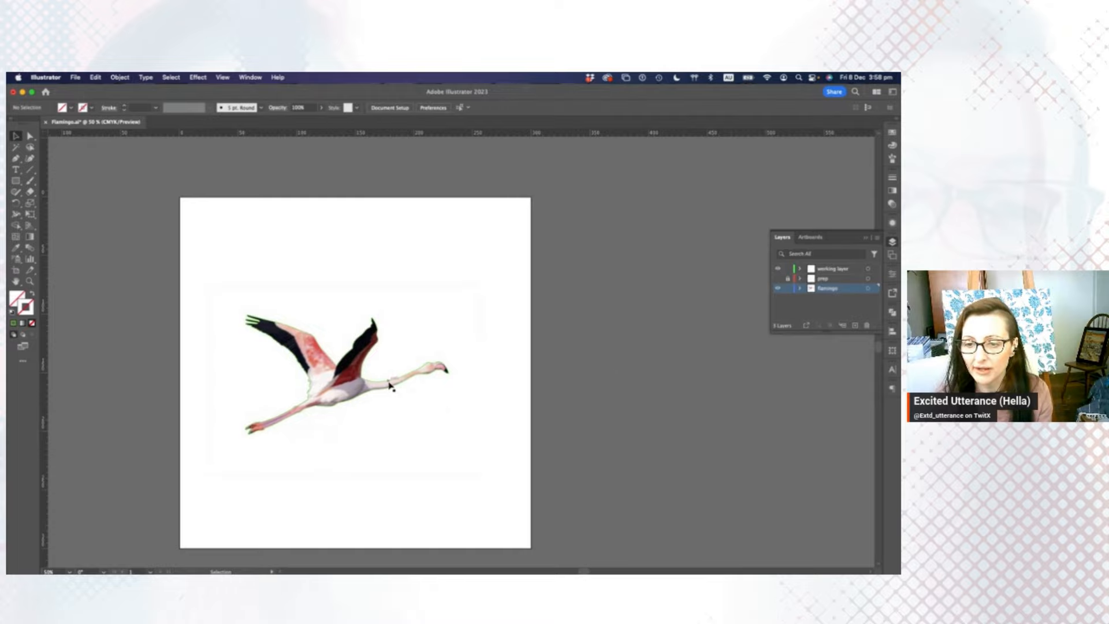
{"action": "left_click_drag", "start_coordinate": [402, 366], "coordinate": [438, 317]}
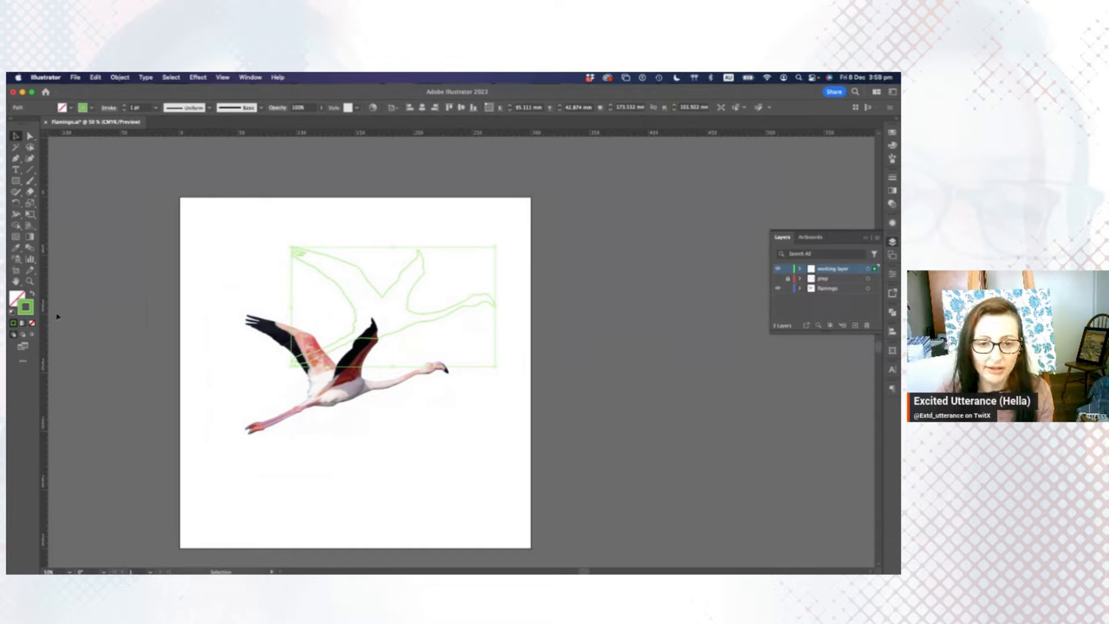
Swap the outline's stroke and fill, and recolour the silhouette with salmon pink sampled from the flamingo's wing.
{"action": "key", "text": "shift+x"}
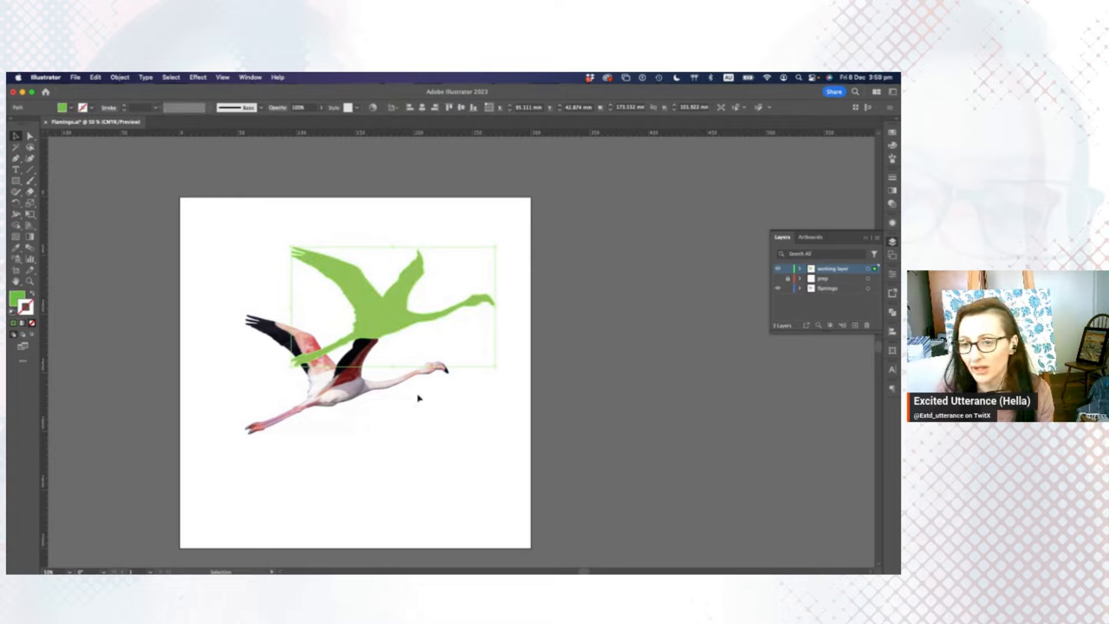
{"action": "key", "text": "i"}
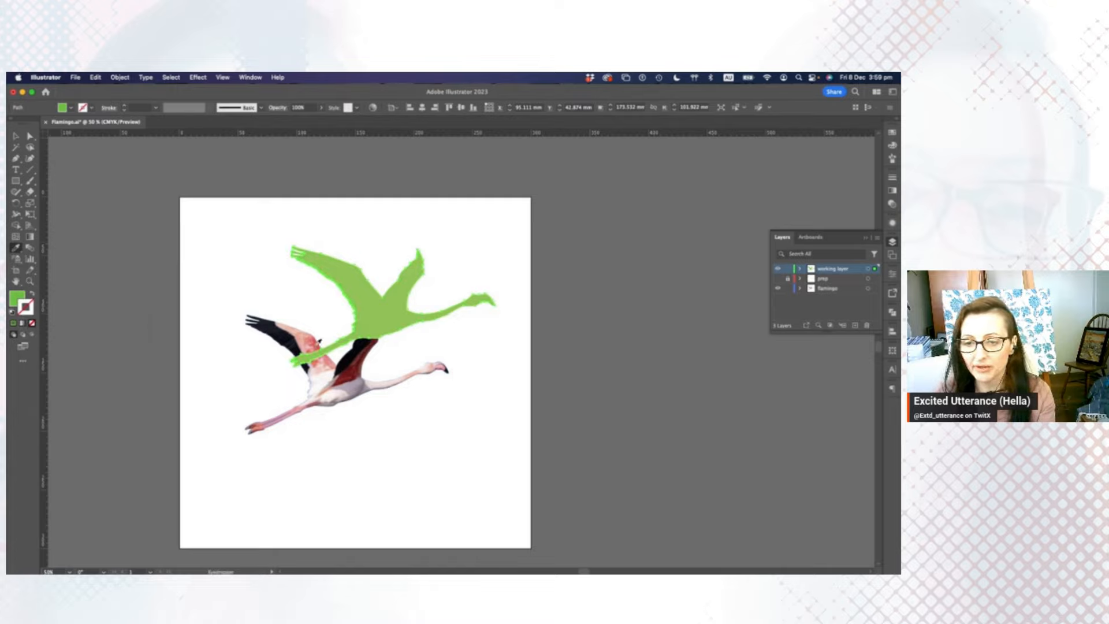
{"action": "left_click", "coordinate": [308, 334]}
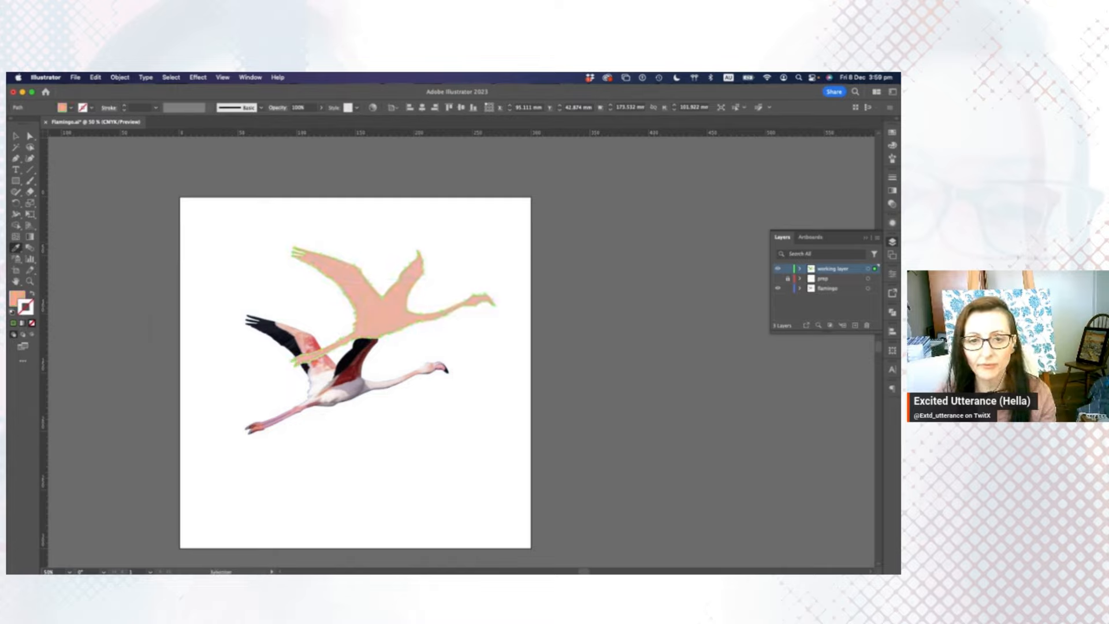
{"action": "left_click", "coordinate": [16, 137]}
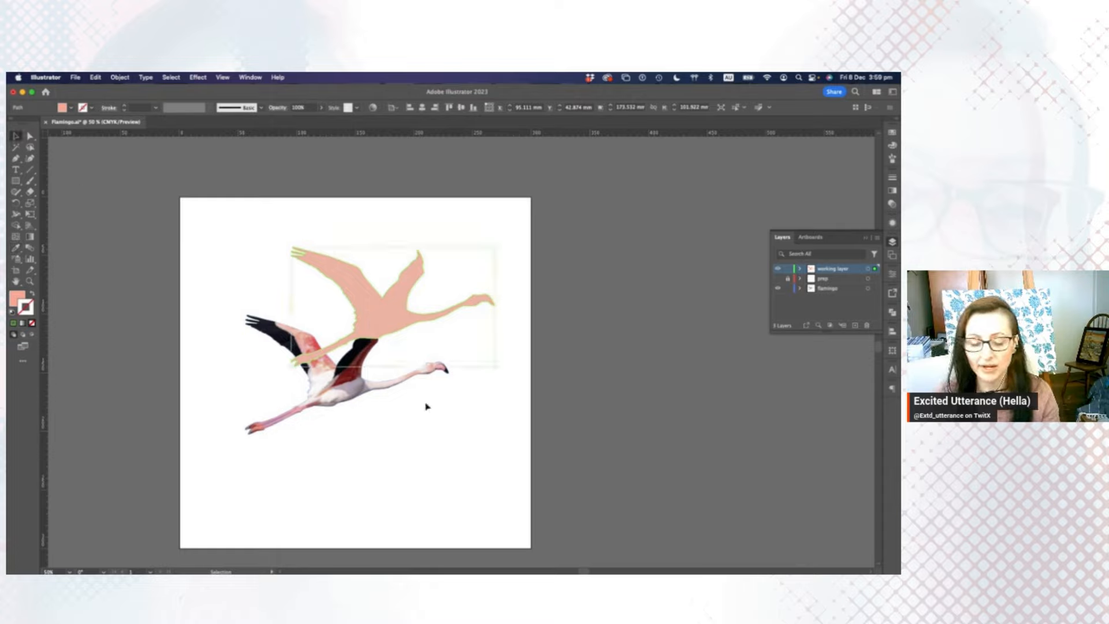
{"action": "key", "text": "super"}
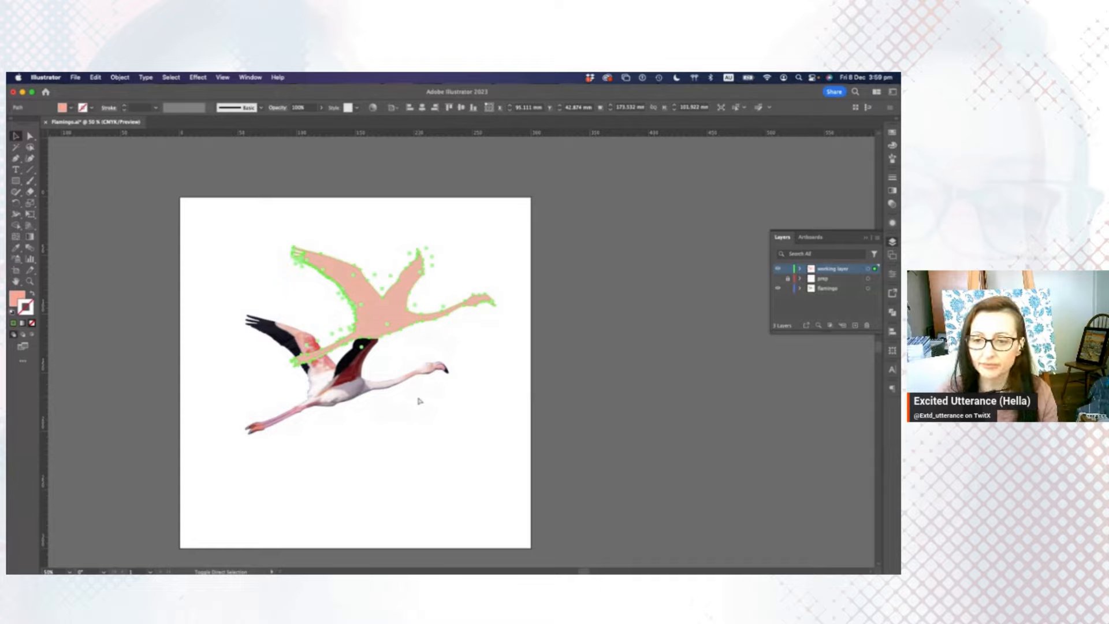
Move the working layer beneath the flamingo layer so the silhouette sits behind the photo, and deselect it.
{"action": "left_click_drag", "start_coordinate": [833, 270], "coordinate": [828, 295]}
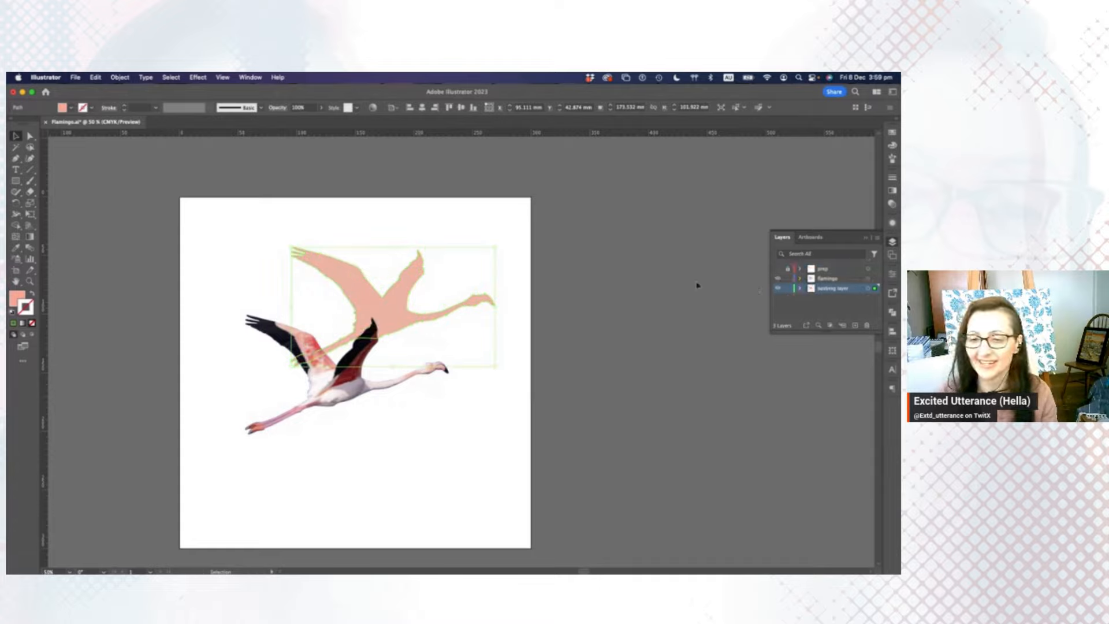
{"action": "left_click", "coordinate": [14, 137]}
{"action": "left_click", "coordinate": [417, 450]}
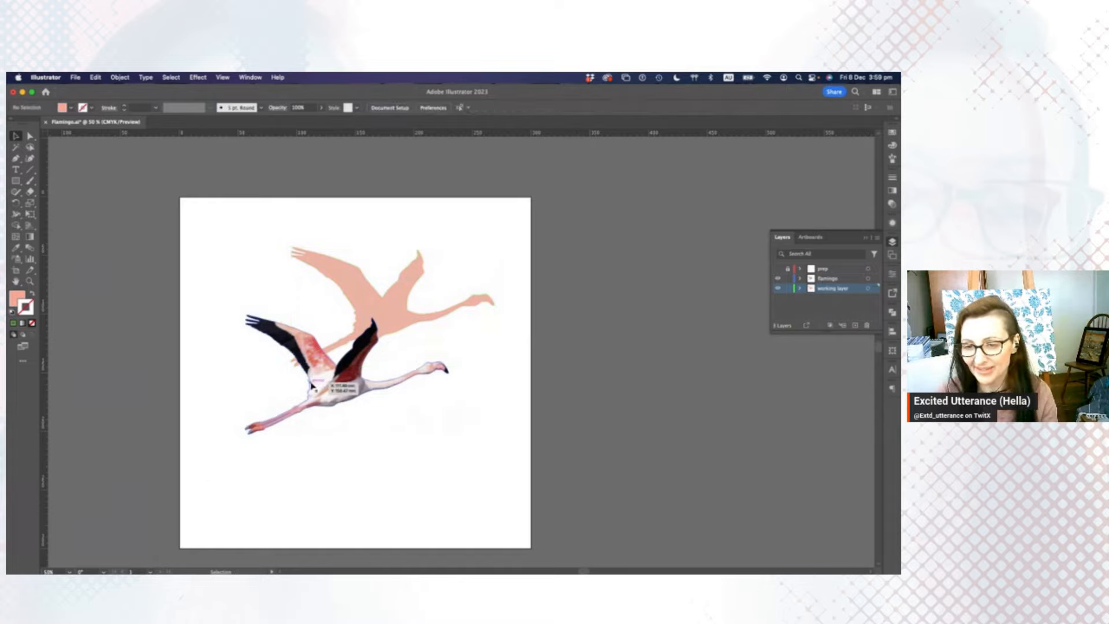
Move the clipped flamingo photo straight up about 20 mm to overlap the pink silhouette, and deselect it.
{"action": "left_click_drag", "start_coordinate": [335, 403], "coordinate": [334, 370]}
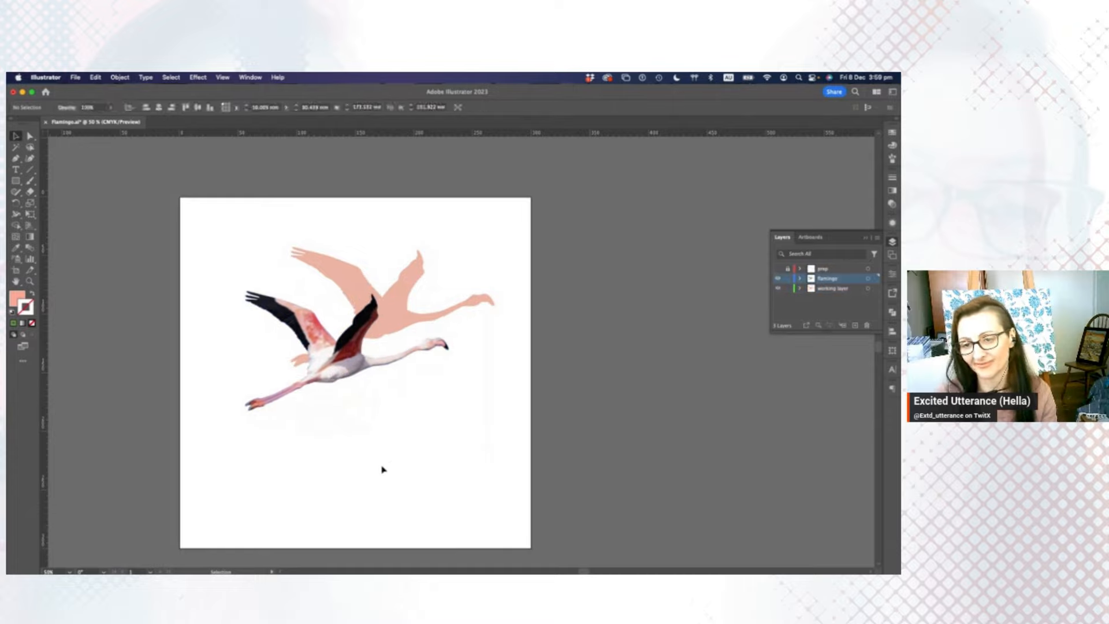
{"action": "left_click", "coordinate": [408, 300]}
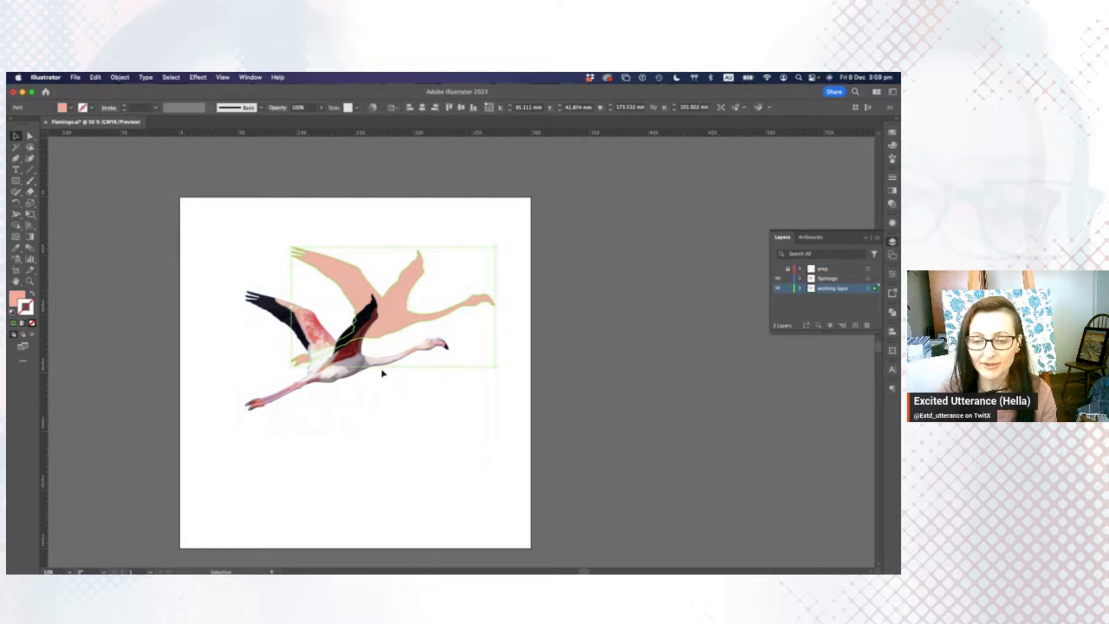
{"action": "left_click", "coordinate": [326, 380]}
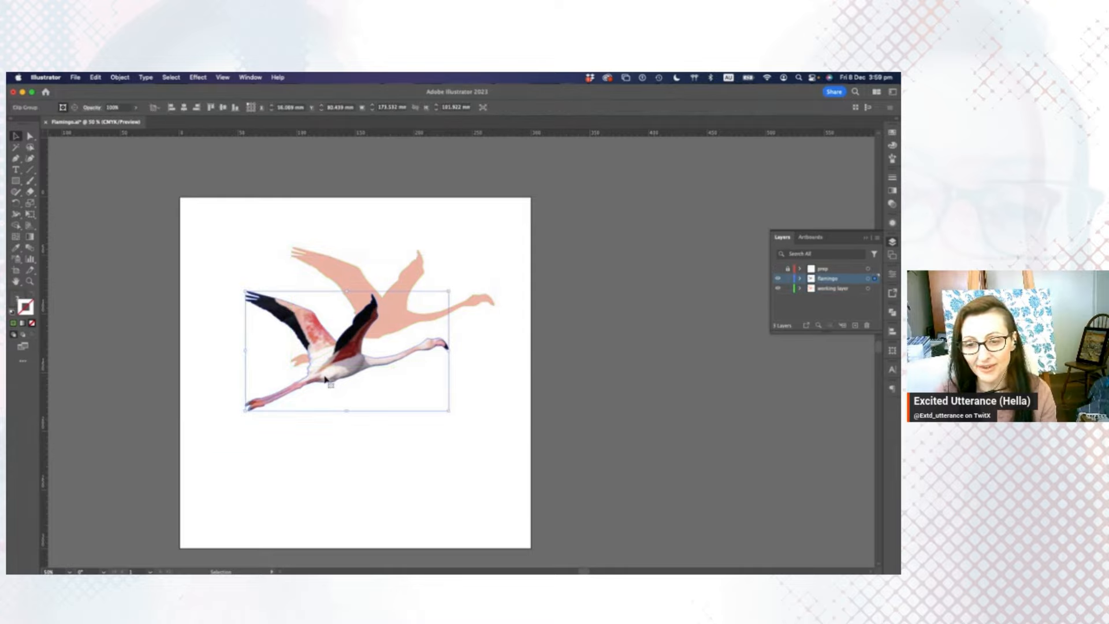
{"action": "left_click", "coordinate": [306, 423]}
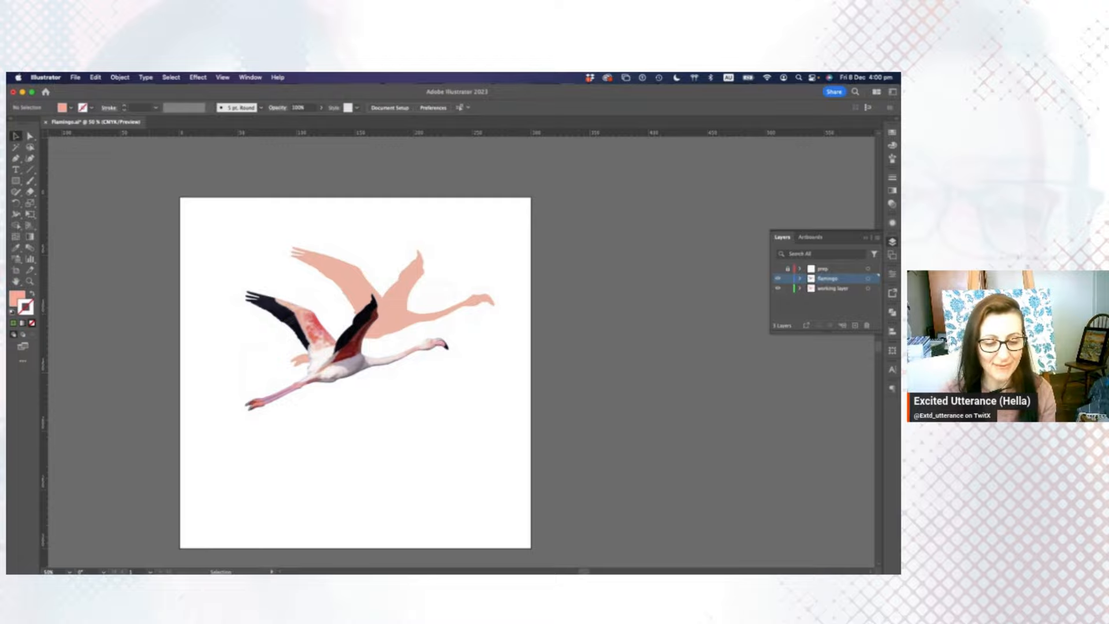
{"action": "key", "text": "super+Tab"}
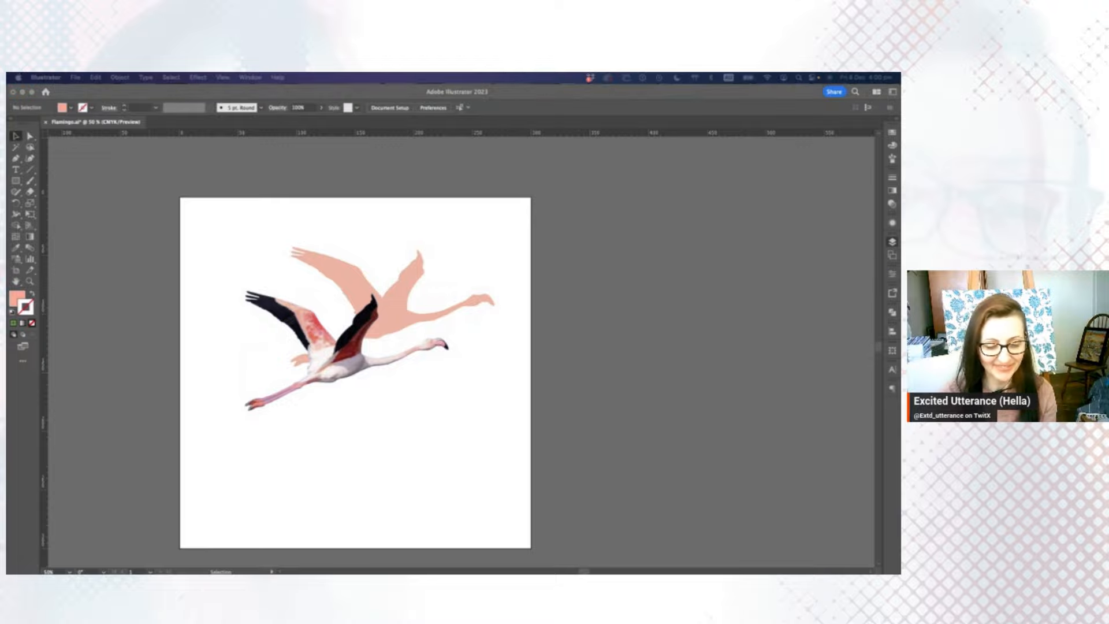